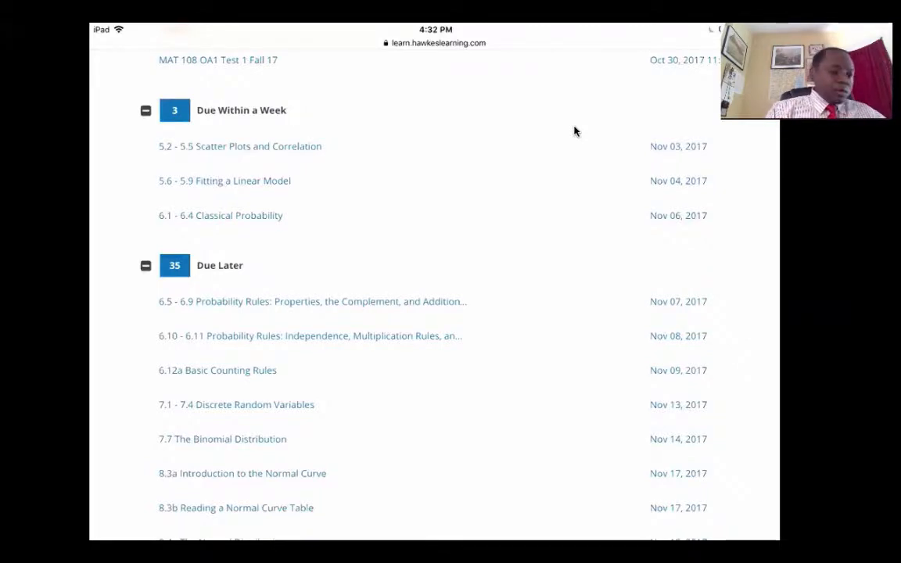
Open the 5.2 - 5.5 Scatter Plots and Correlation lesson, answer the television price question with Negative and continue to question 3
left_click(247, 155)
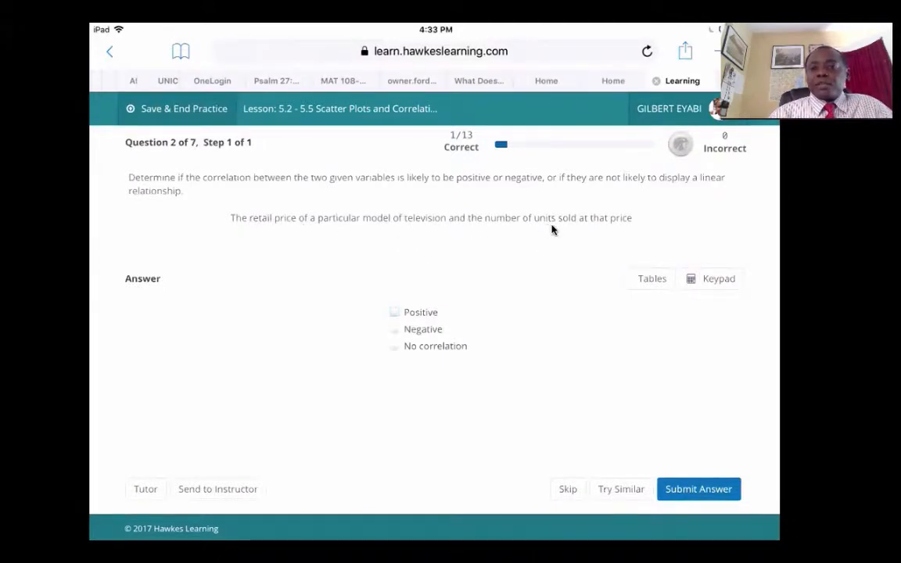
left_click(393, 332)
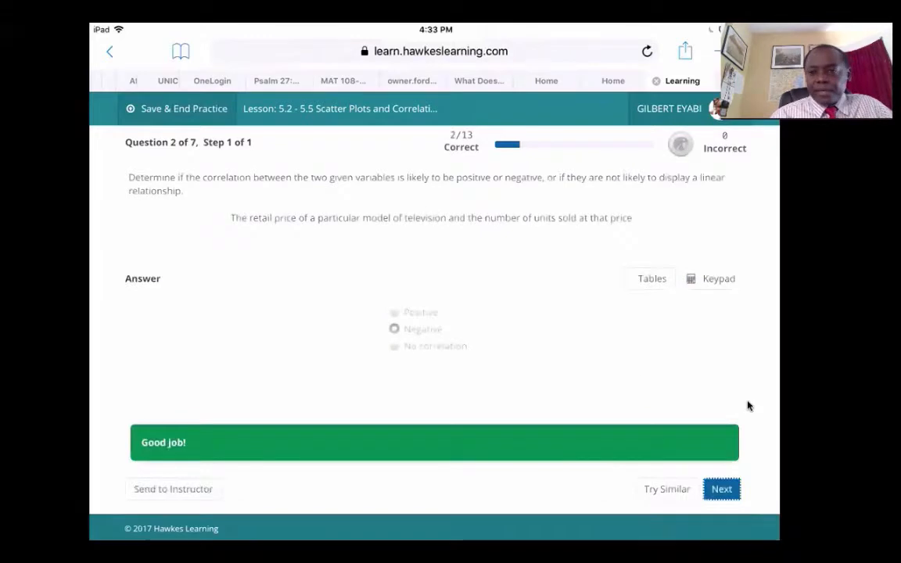
left_click(721, 490)
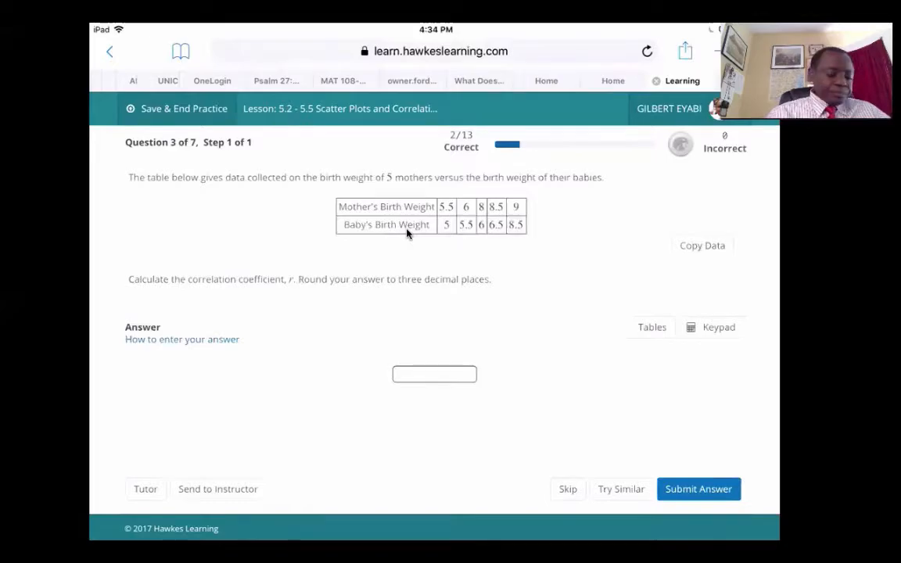
Switch to the MathStudio app and create a new blank document
key("Home")
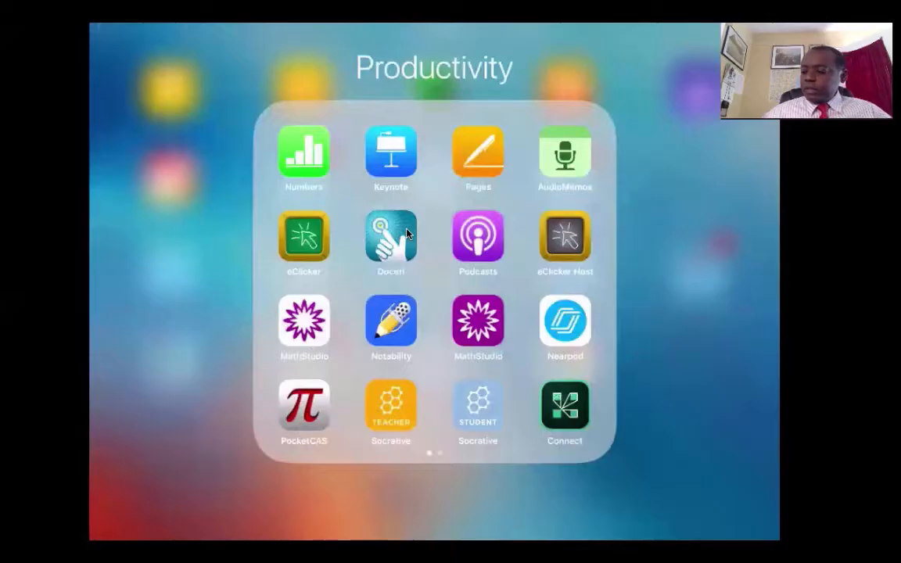
left_click(475, 338)
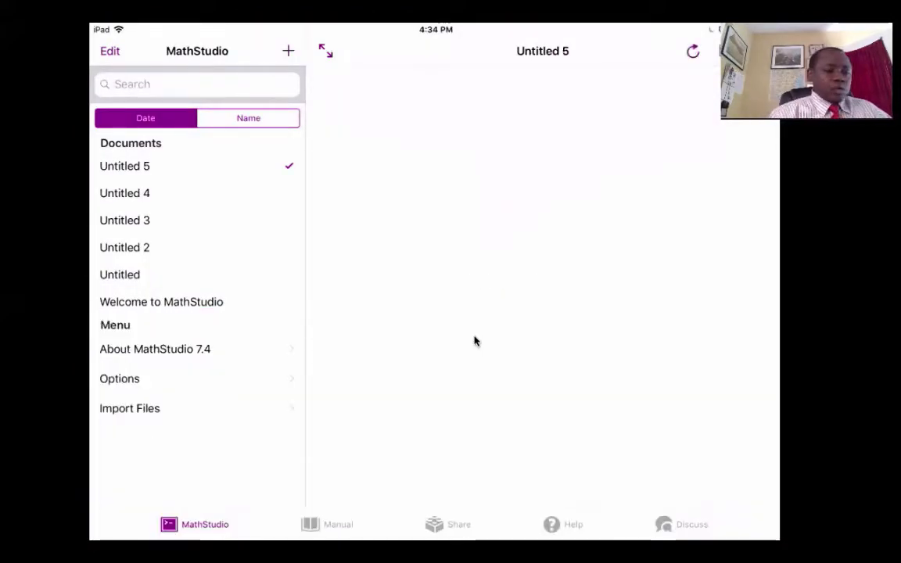
left_click(287, 52)
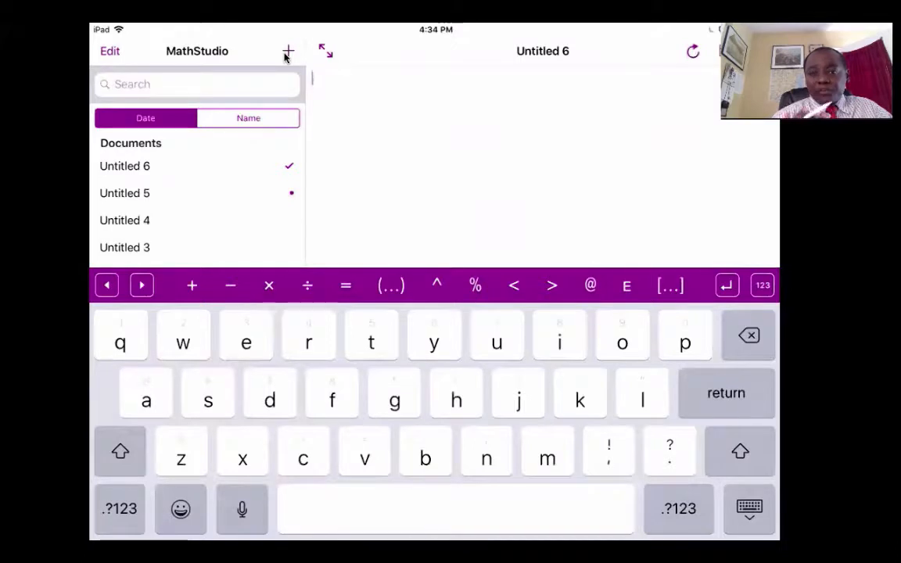
Define the mothers' birth weights as the list x=[5.5,6,8,8.5,9] and evaluate it in decimal form
left_click(243, 461)
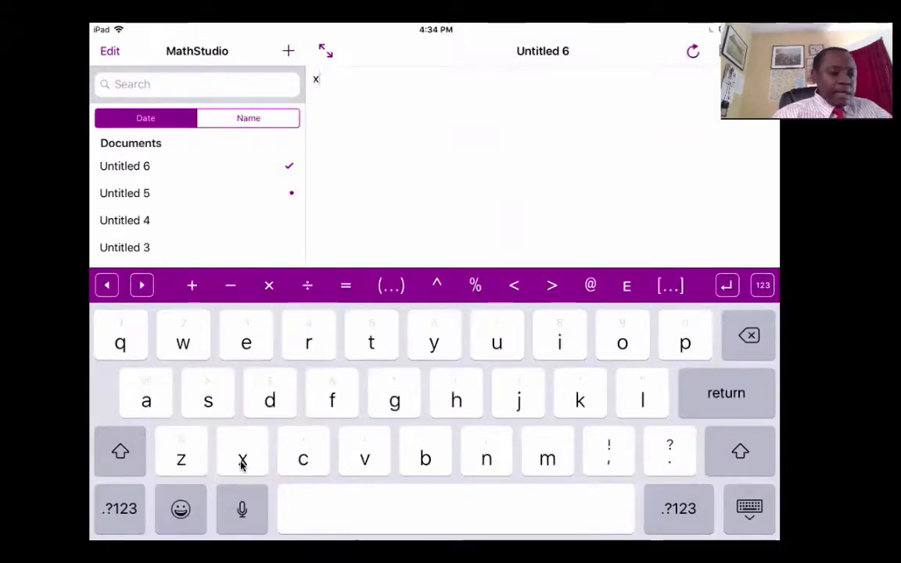
left_click(341, 289)
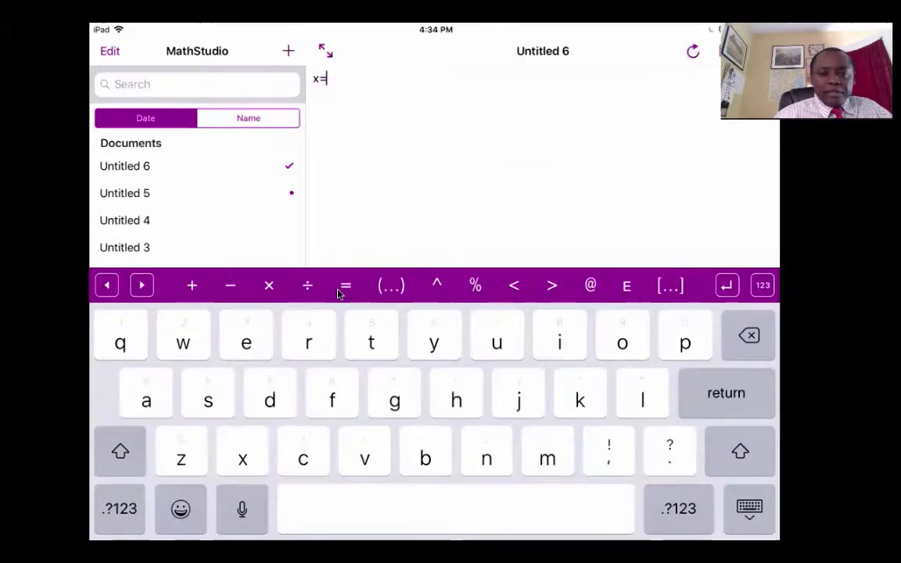
left_click(670, 288)
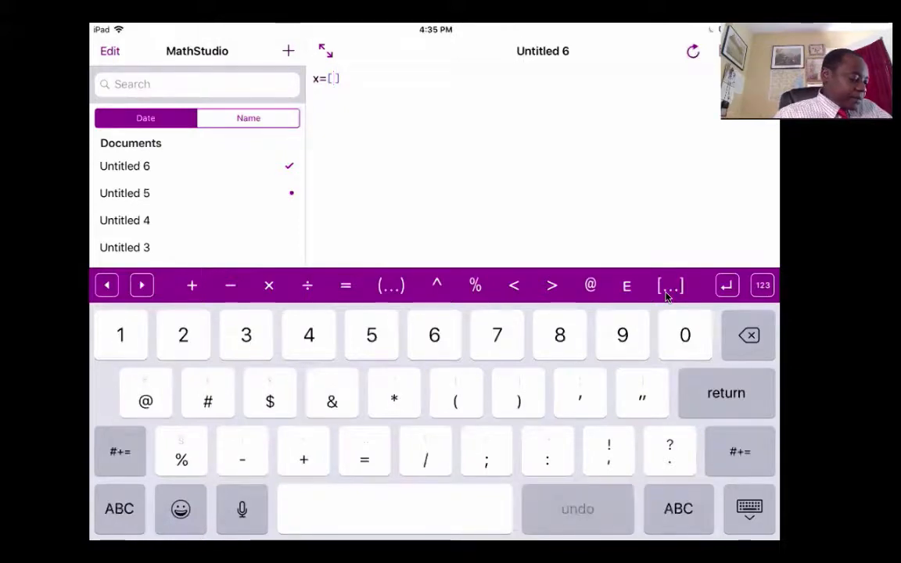
type("5.5,")
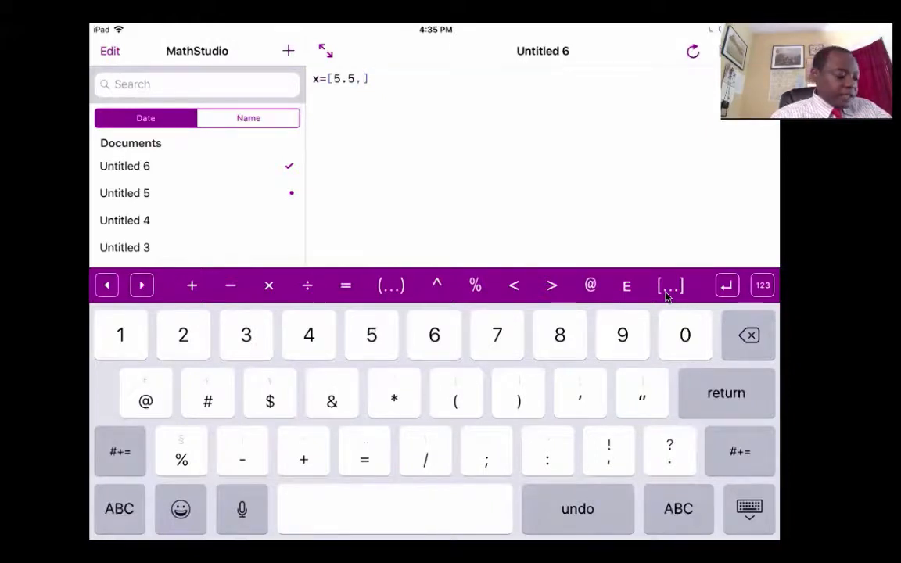
type("6,")
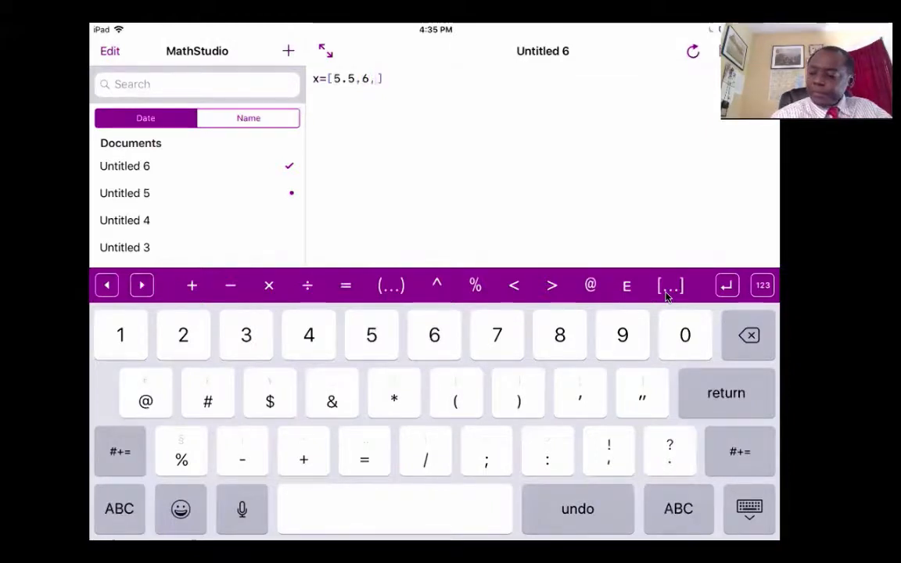
type("8,")
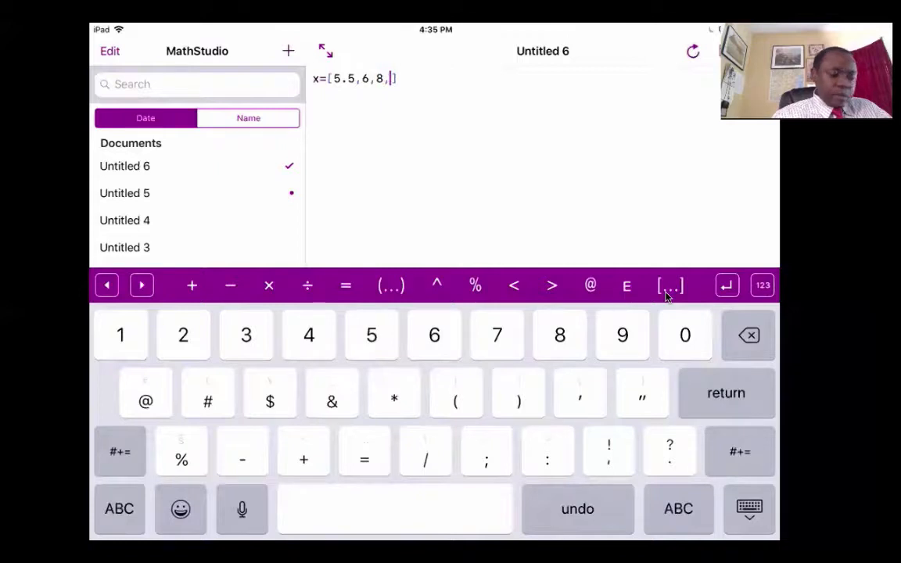
type("8,")
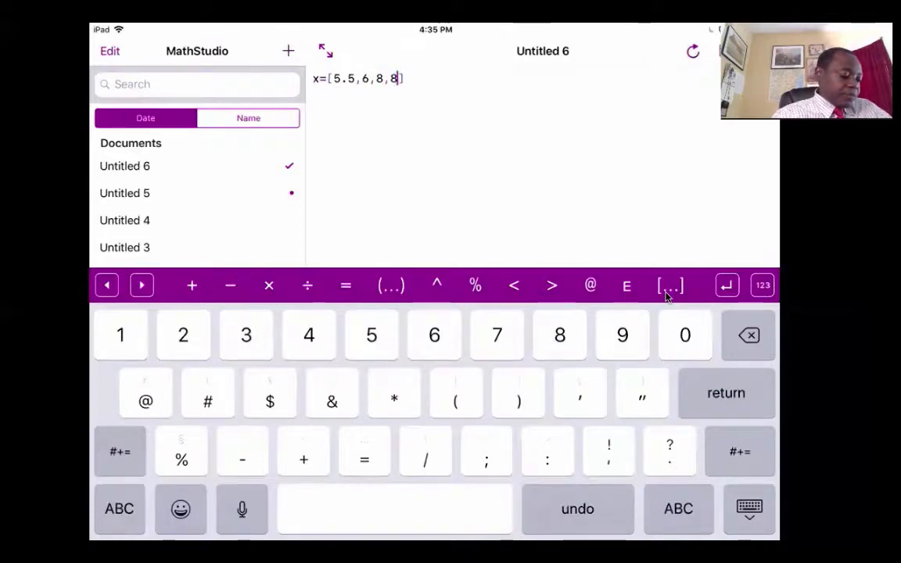
type("5")
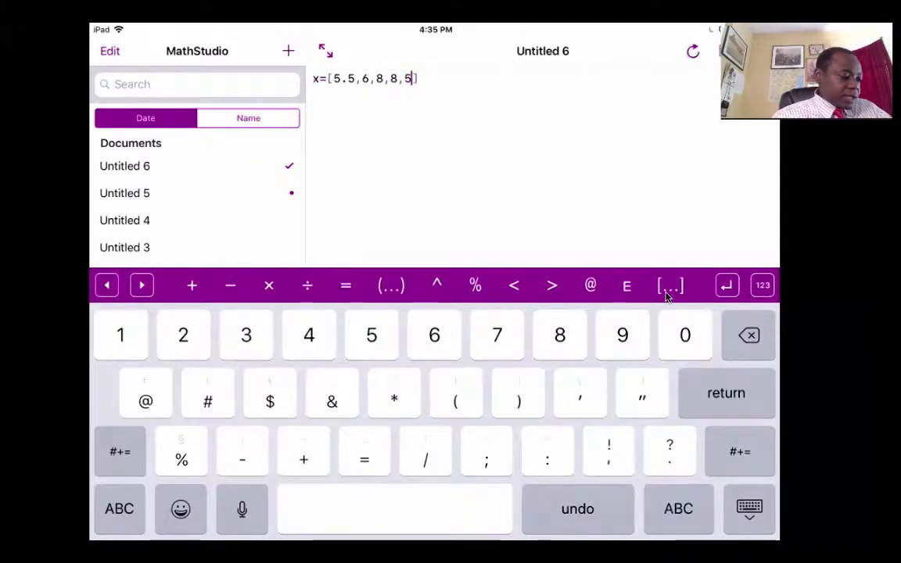
key("BackSpace")
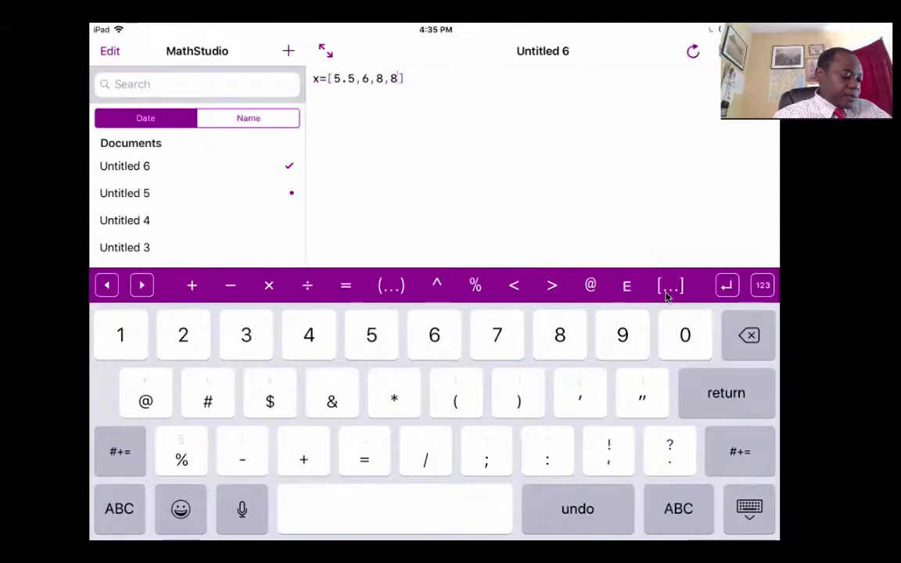
type(".5")
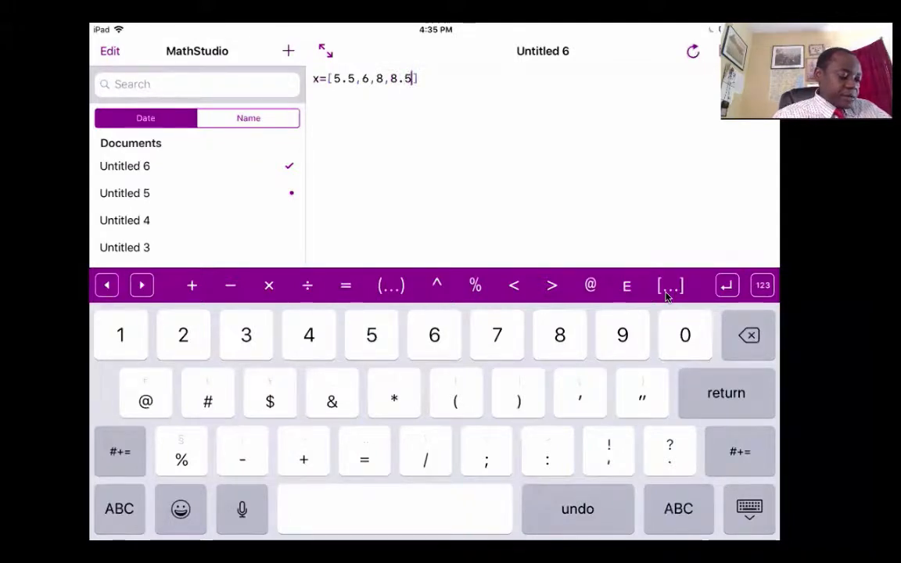
type(",9")
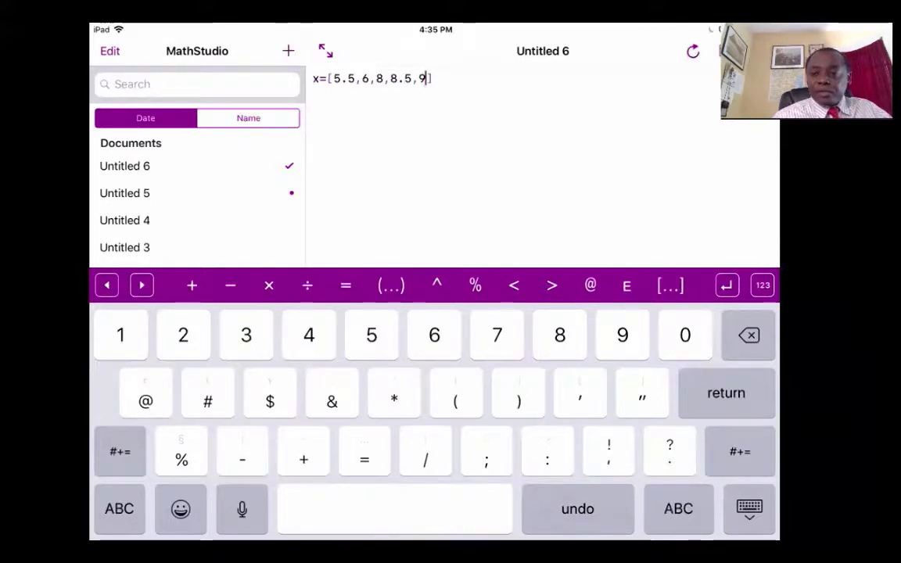
left_click(761, 406)
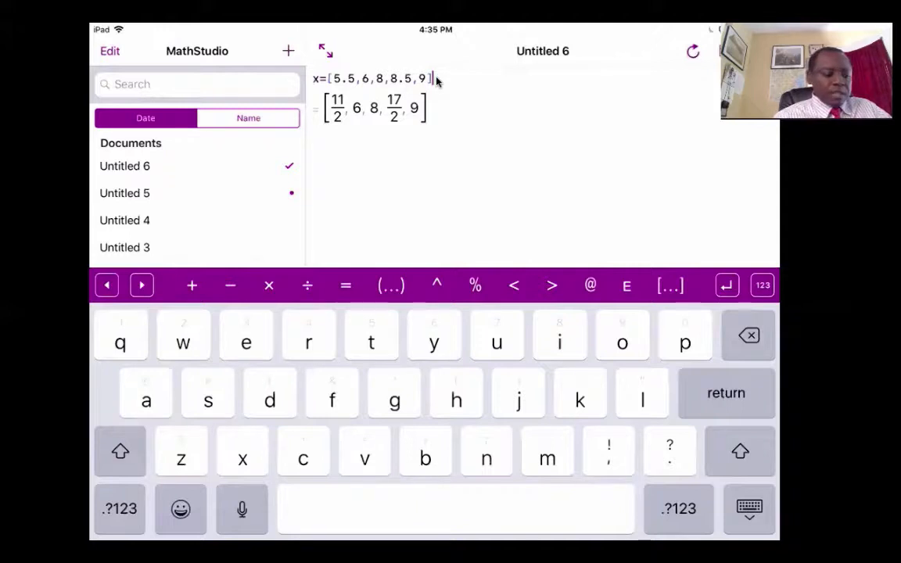
key("Return")
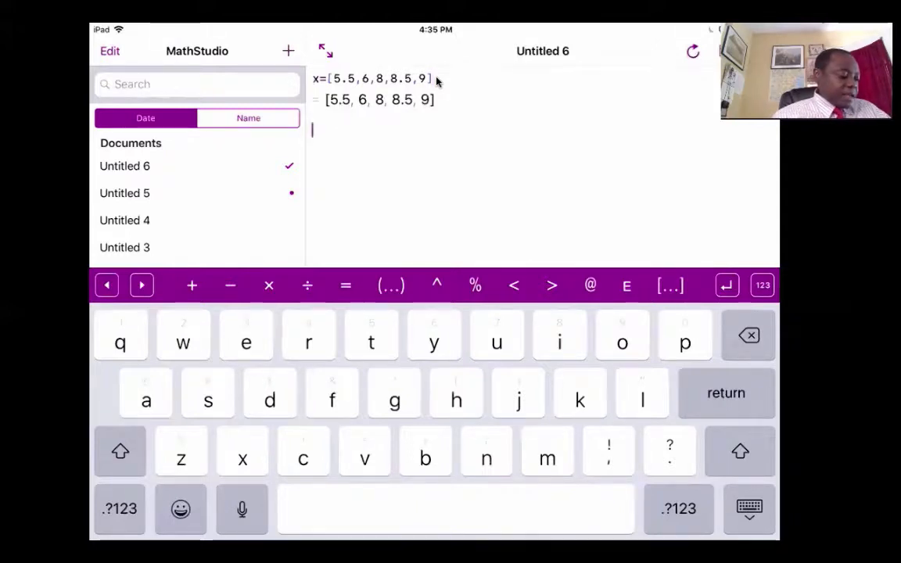
Define the babies' birth weights as the list y=[5,5.5,6,6.5,8.5] and evaluate it in decimal form
type("y")
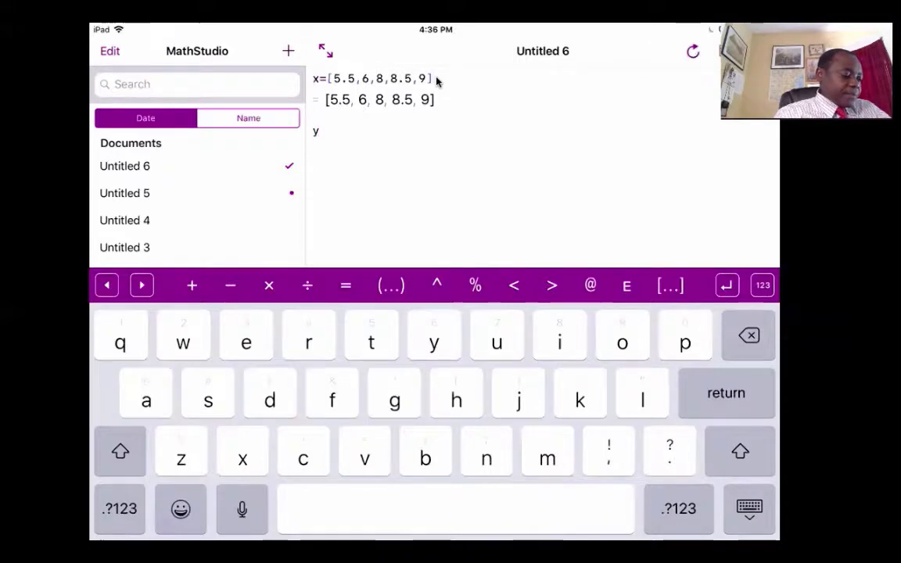
type("=[]")
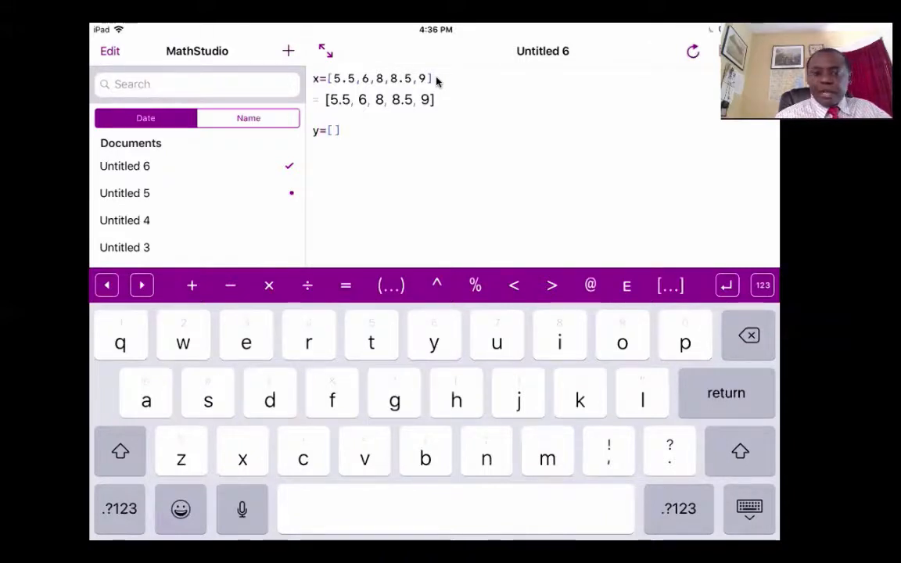
left_click(119, 509)
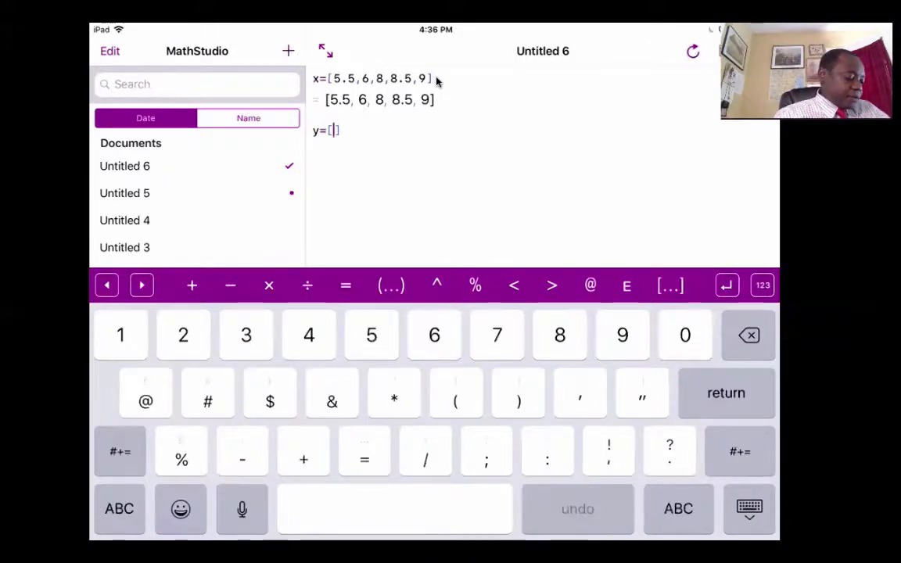
type("5,")
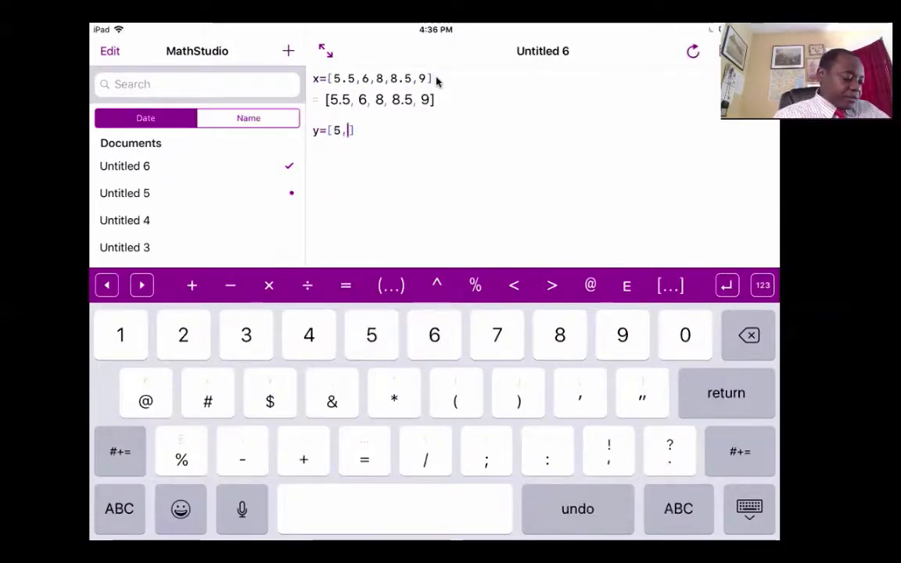
type("5.5")
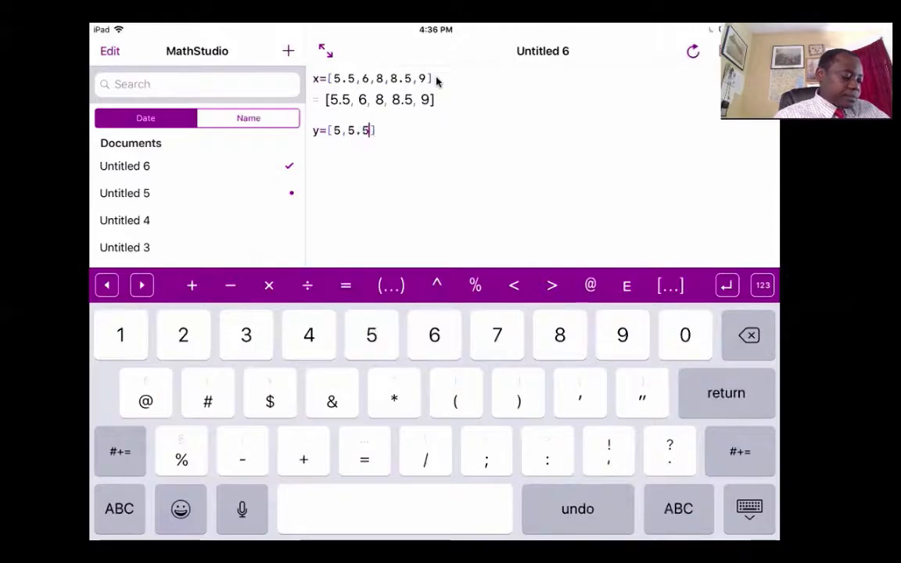
type(",")
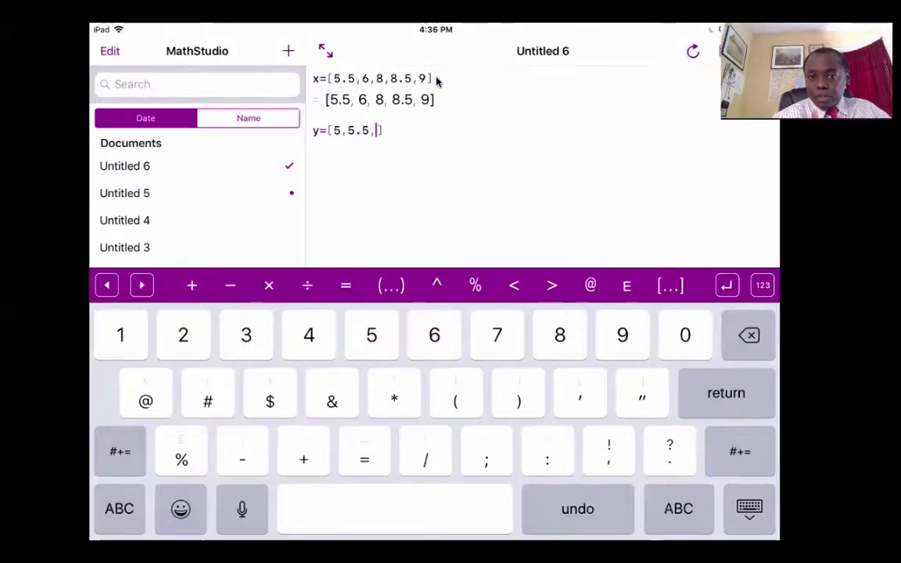
type("6")
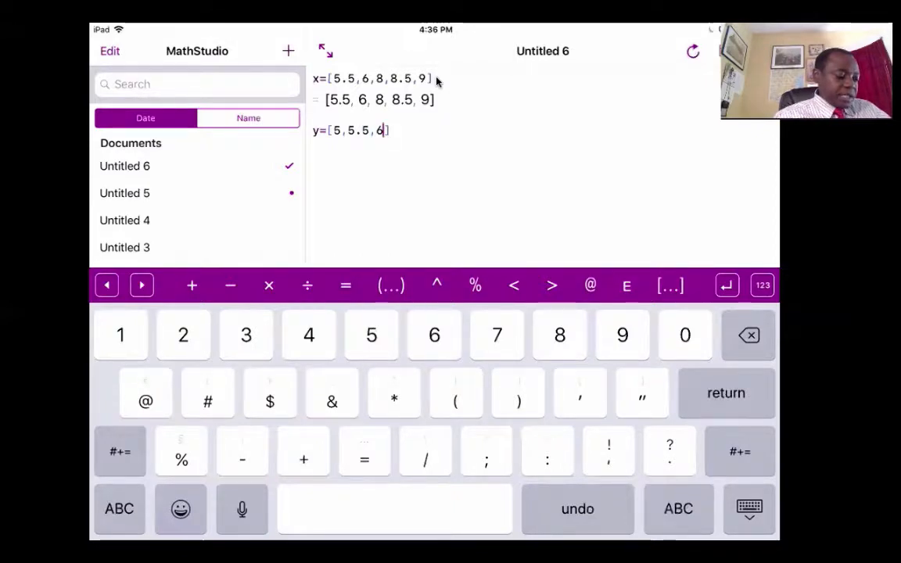
type(",")
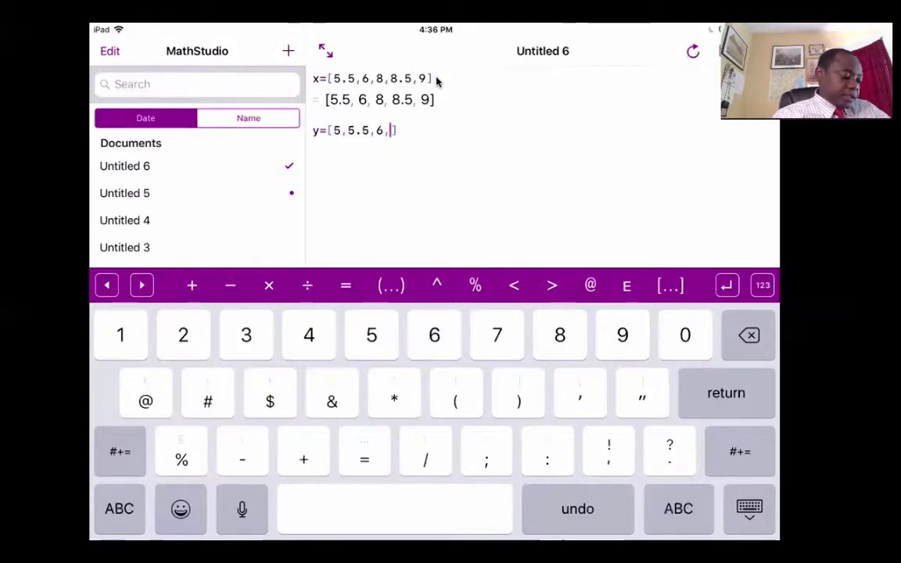
type("6.5")
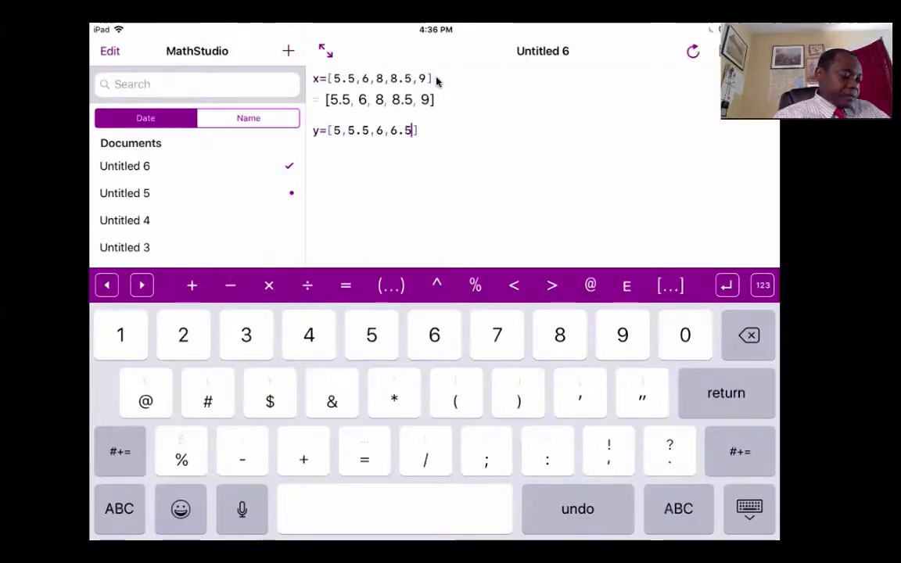
type(",")
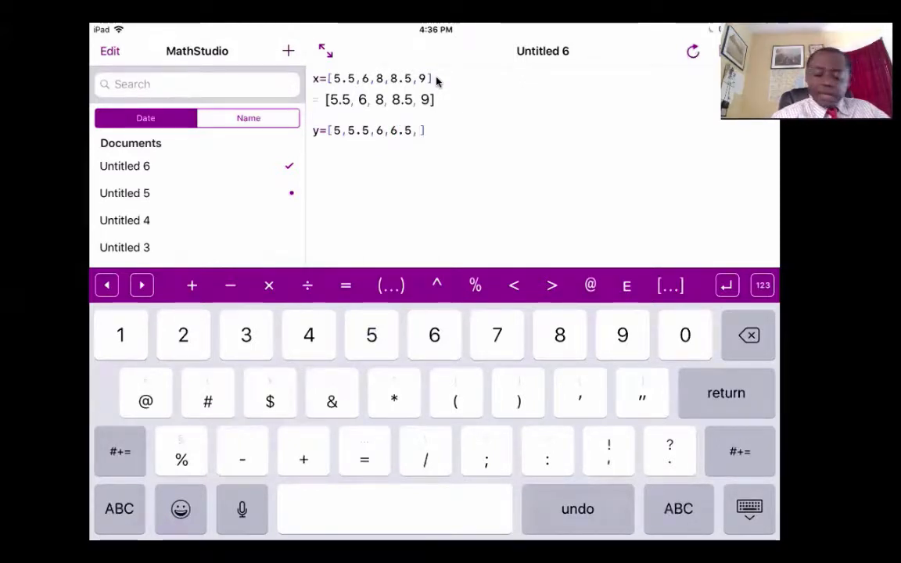
type("8,")
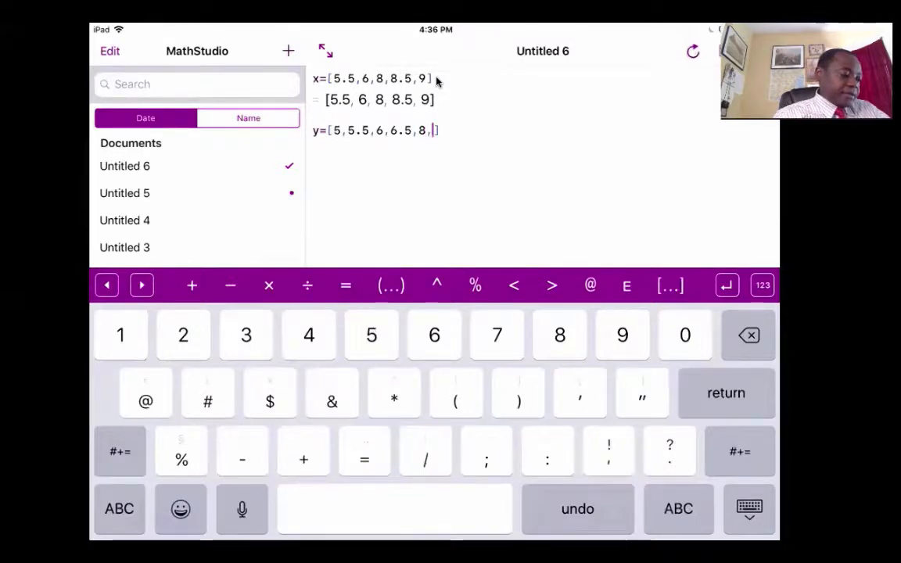
type("5")
key("BackSpace")
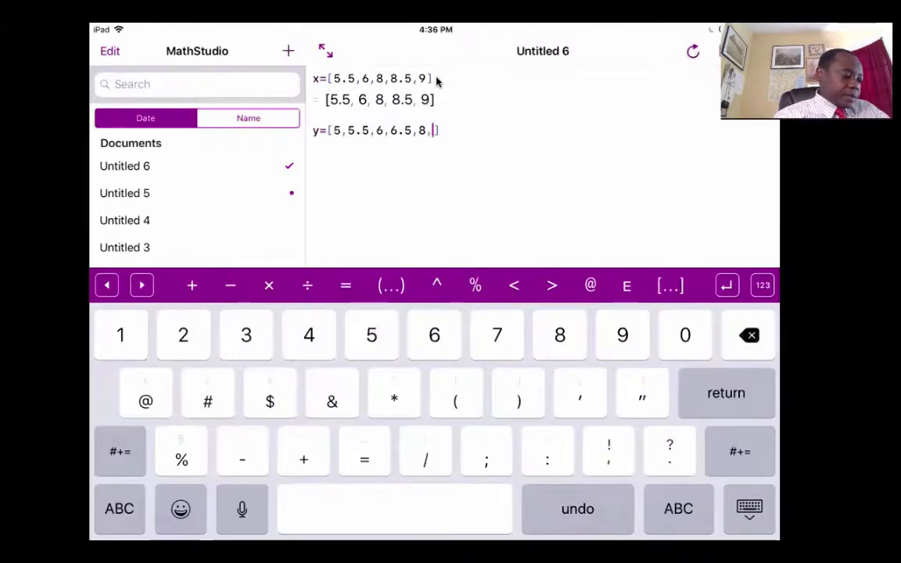
key("BackSpace")
type(".5")
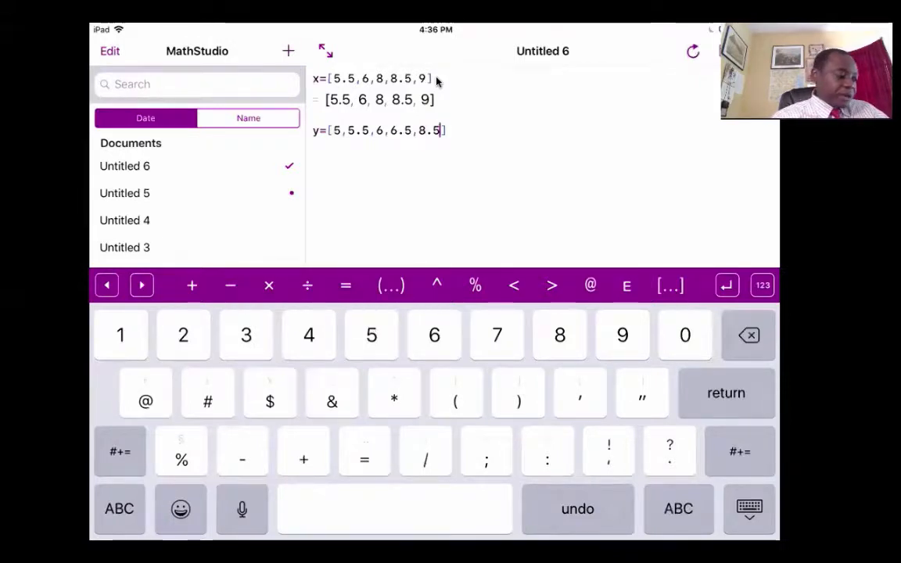
key("Return")
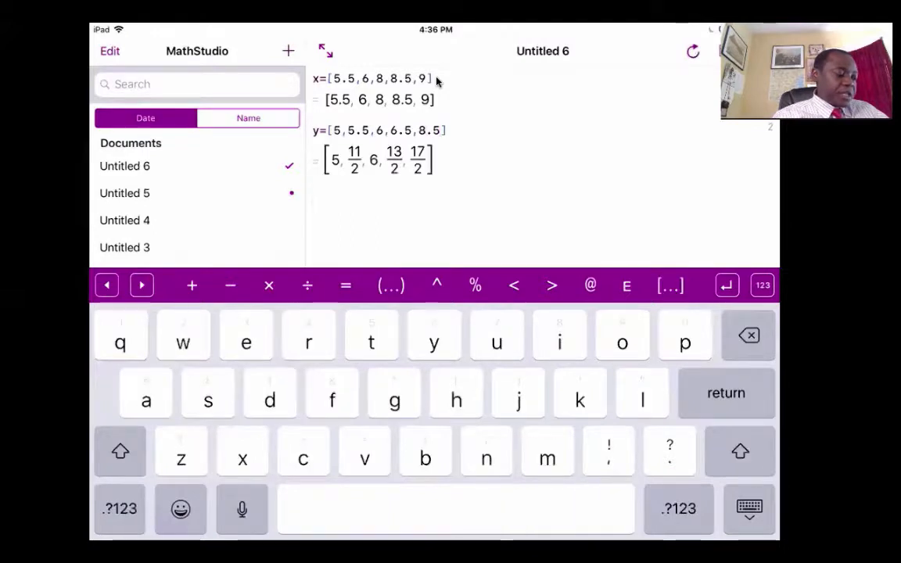
key("Left")
key("Return")
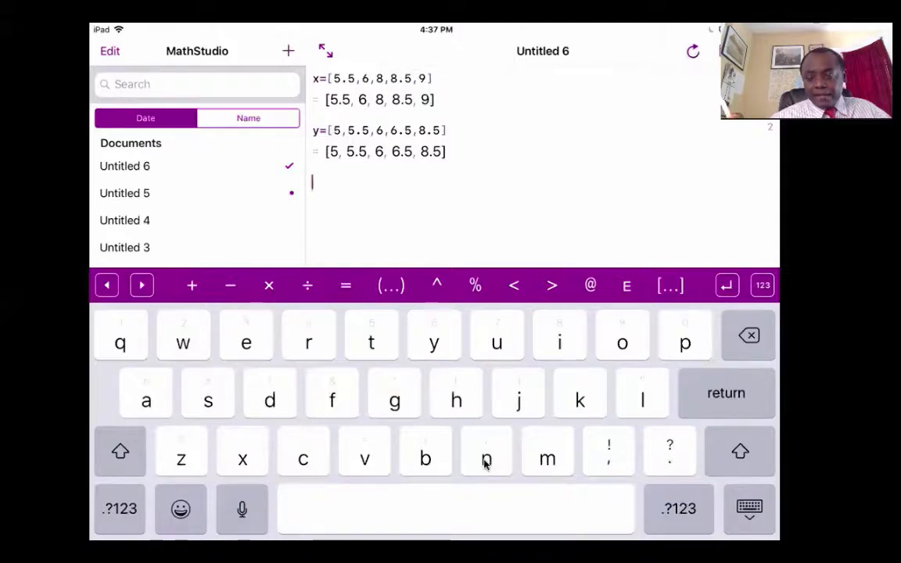
Plot the birth weight data with its line of best fit by evaluating LinearFitPlot(x,y)
type("lin")
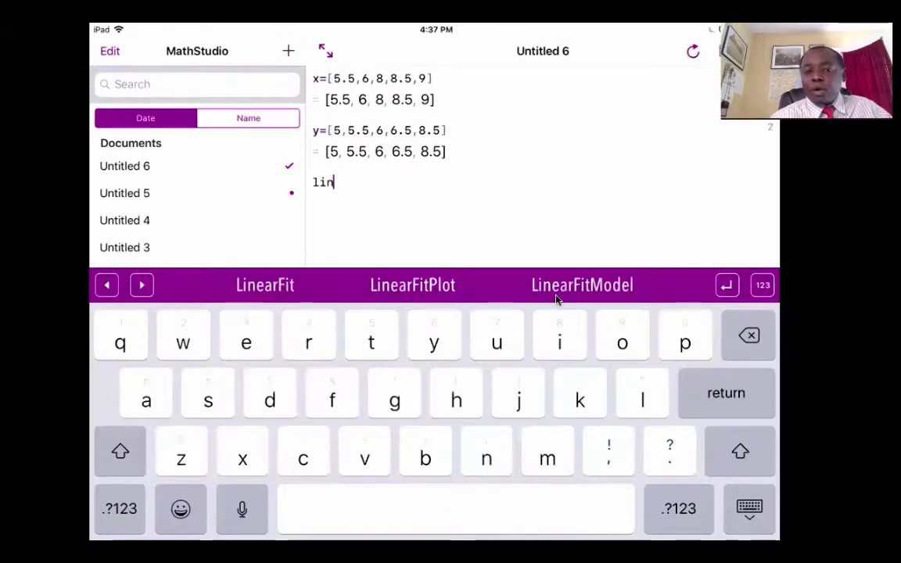
left_click(402, 286)
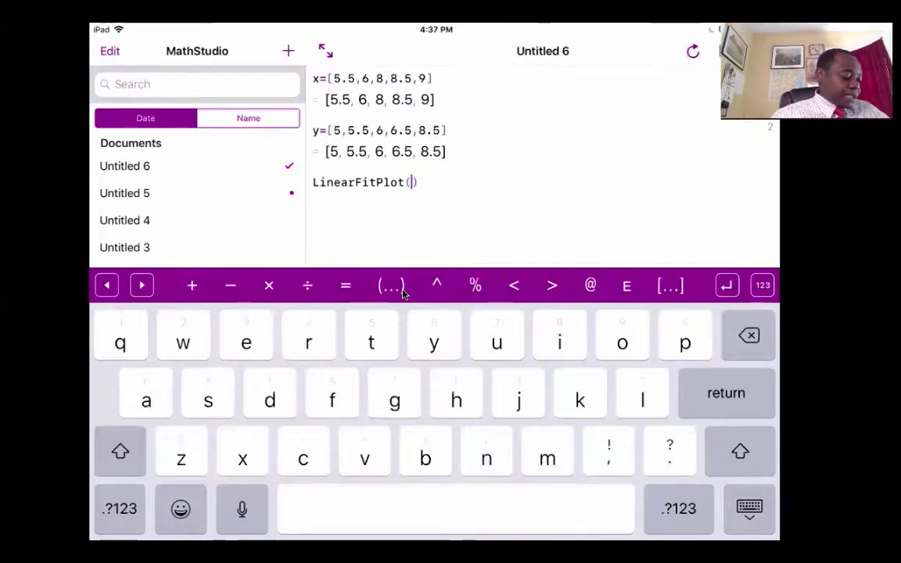
type("x,y")
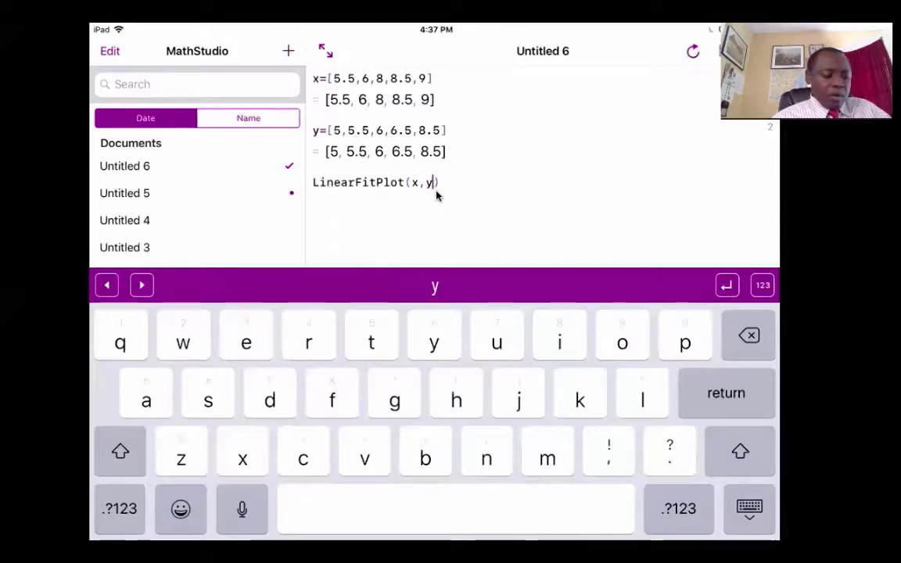
key("Return")
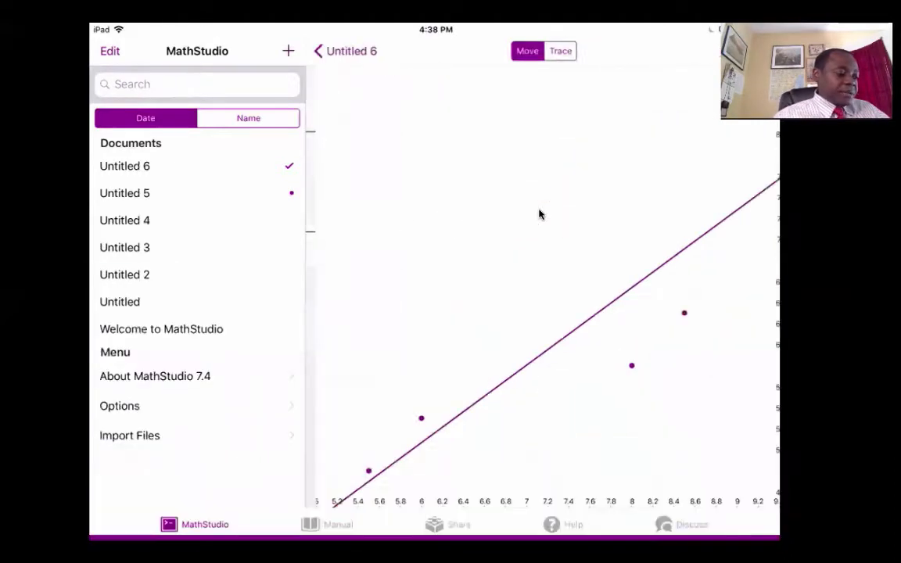
Trace along the best-fit line in the enlarged plot to examine how the data points lie around it
left_click(538, 212)
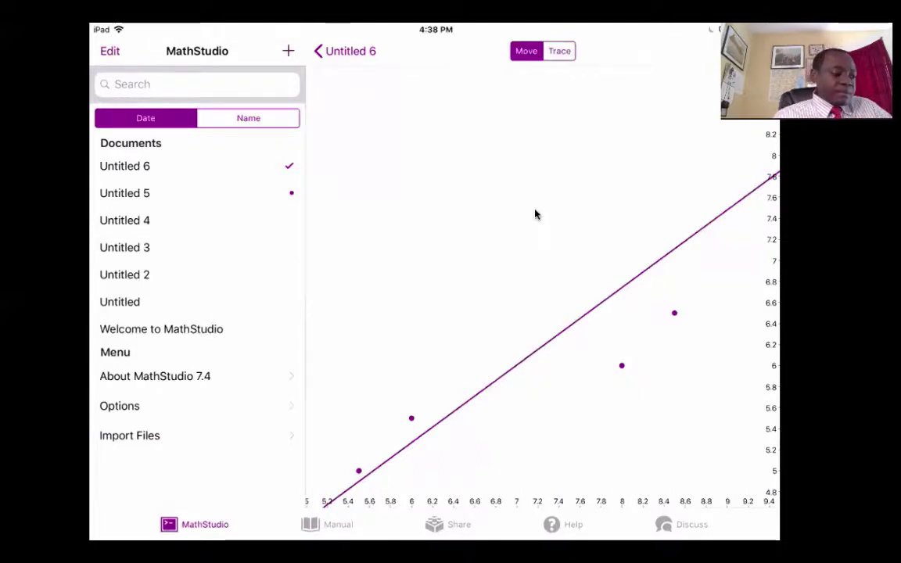
left_click(559, 51)
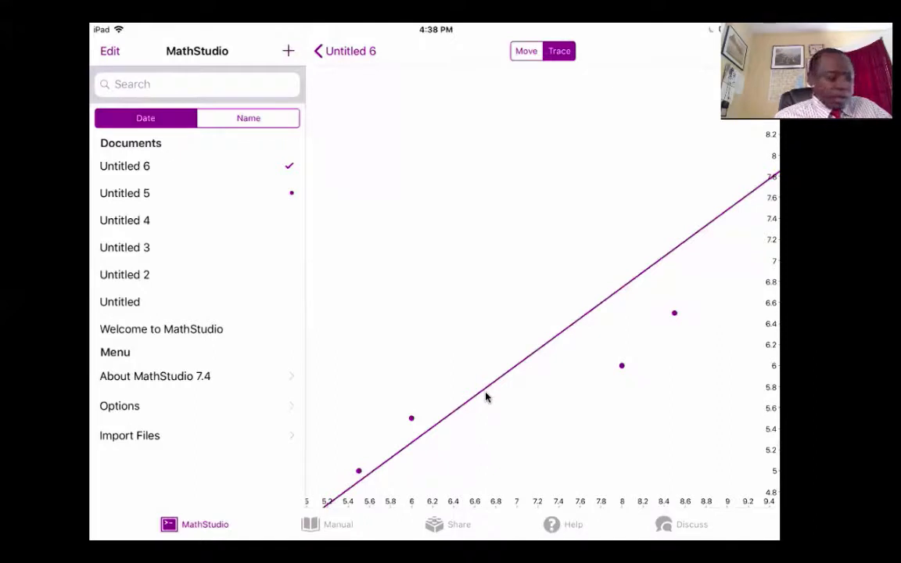
left_click_drag(448, 415, 743, 198)
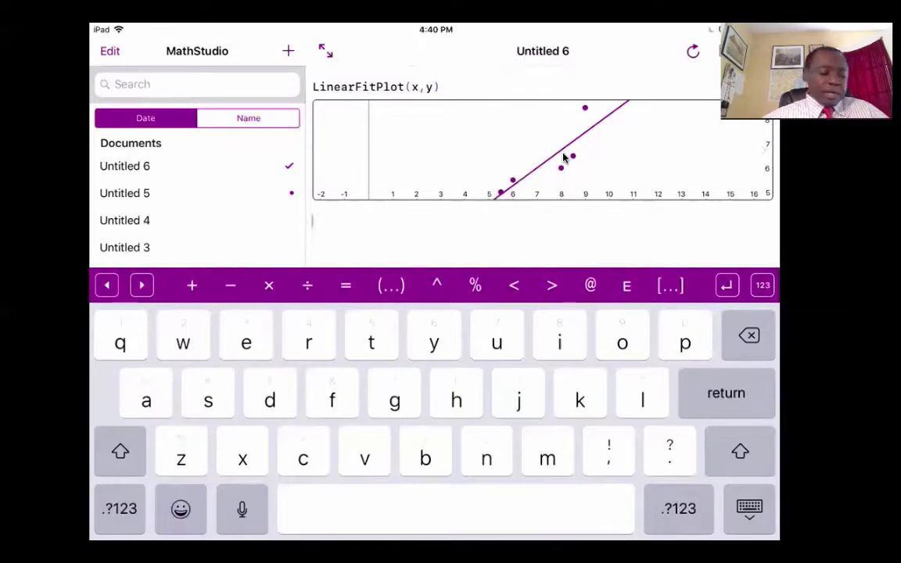
Calculate the regression coefficients and correlation coefficient of the birth weights by evaluating LinearFitModel(x,y)
type("lin")
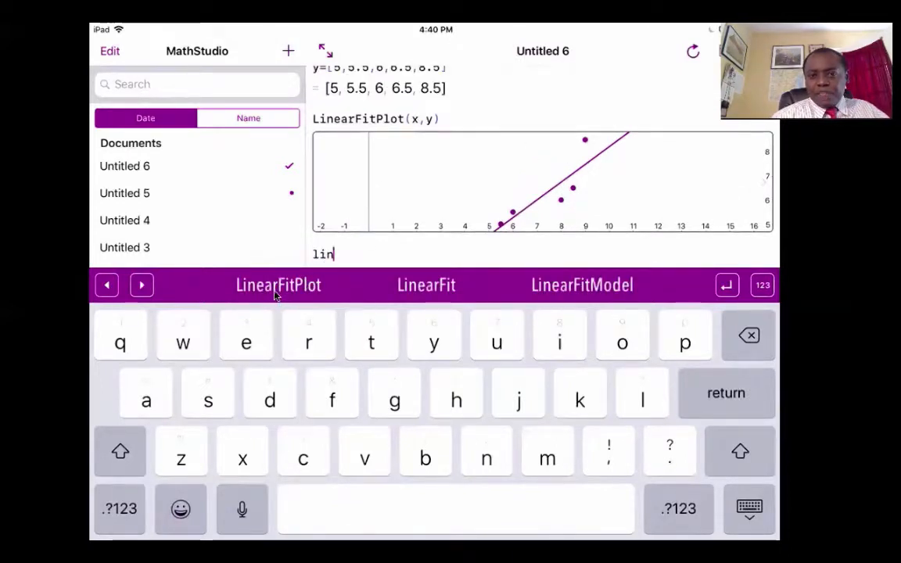
left_click(615, 291)
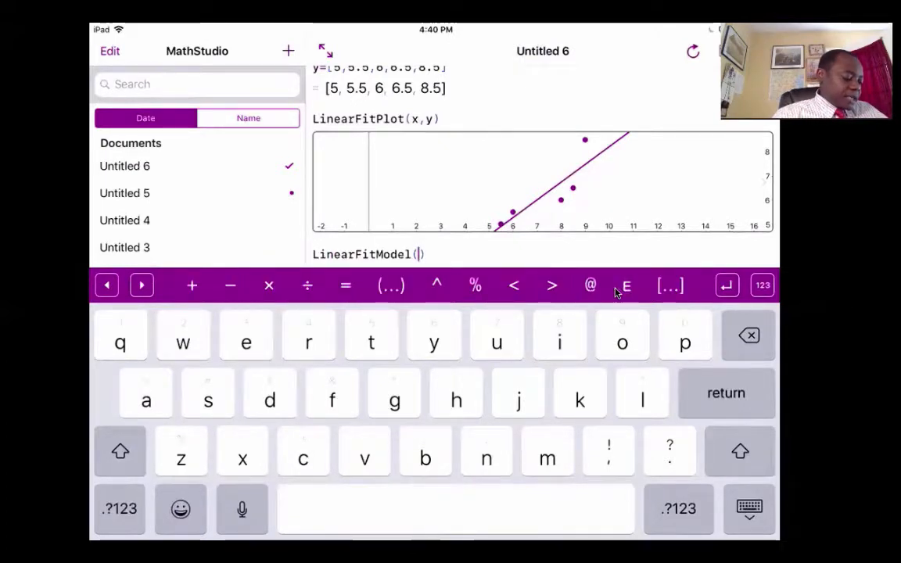
type("x,y")
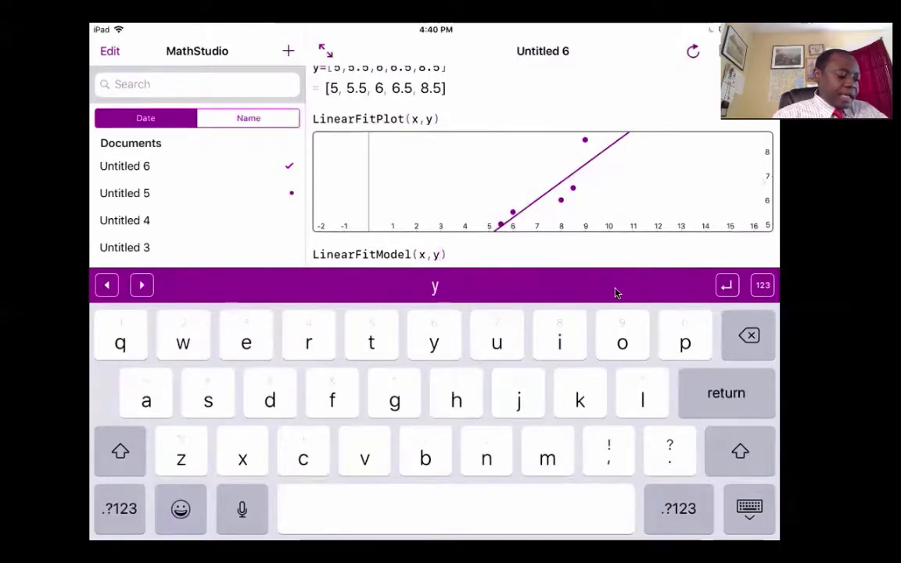
key("Return")
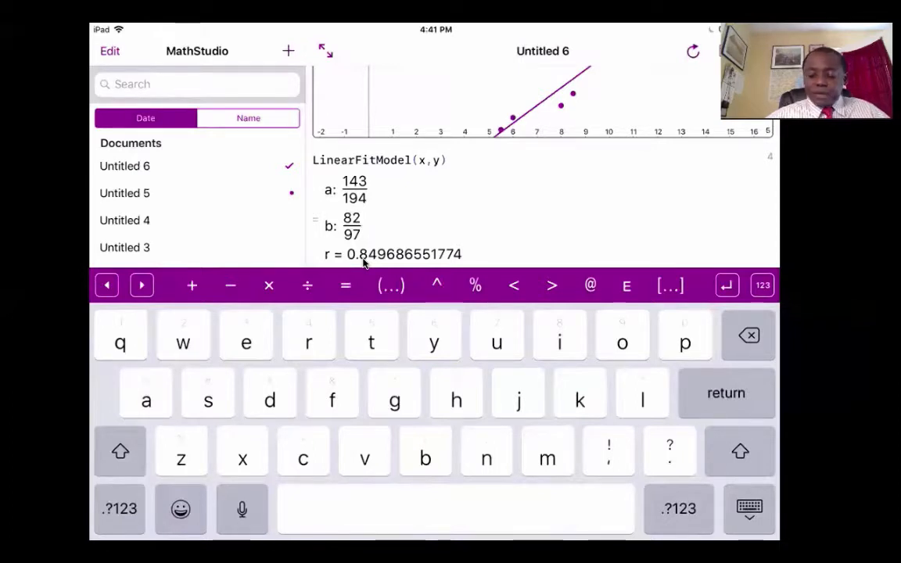
Switch to the Hawkes Learning page in the browser and submit .85 as question 3's correlation coefficient
key("super+Tab")
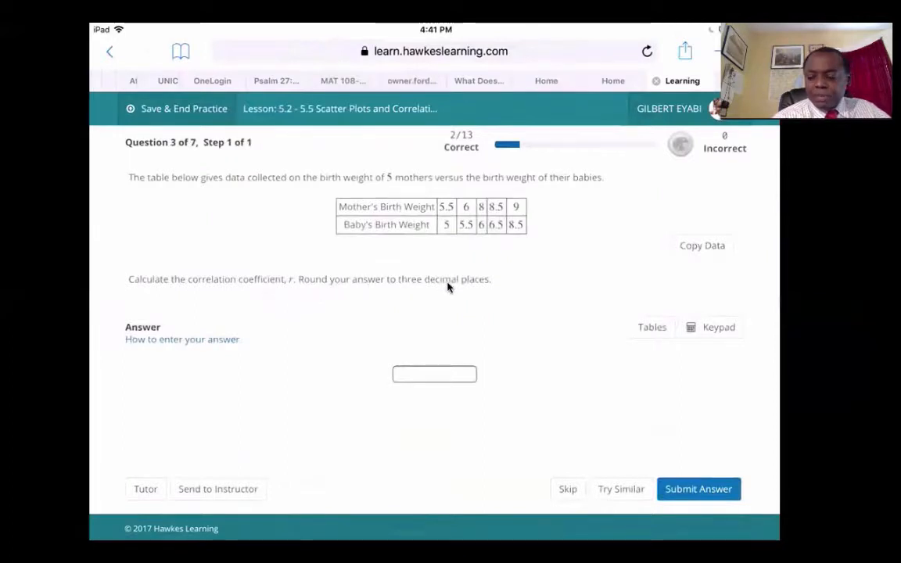
left_click(434, 373)
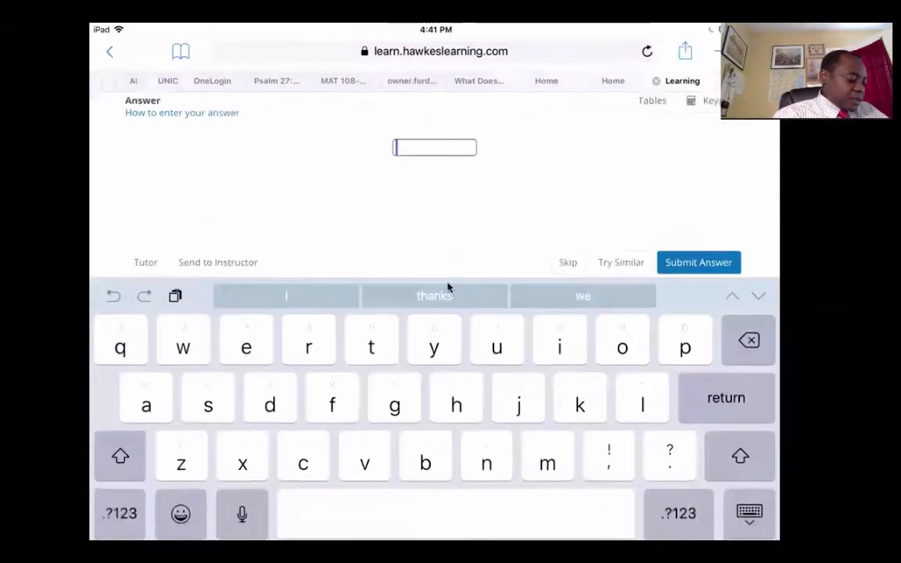
left_click(120, 509)
type("8")
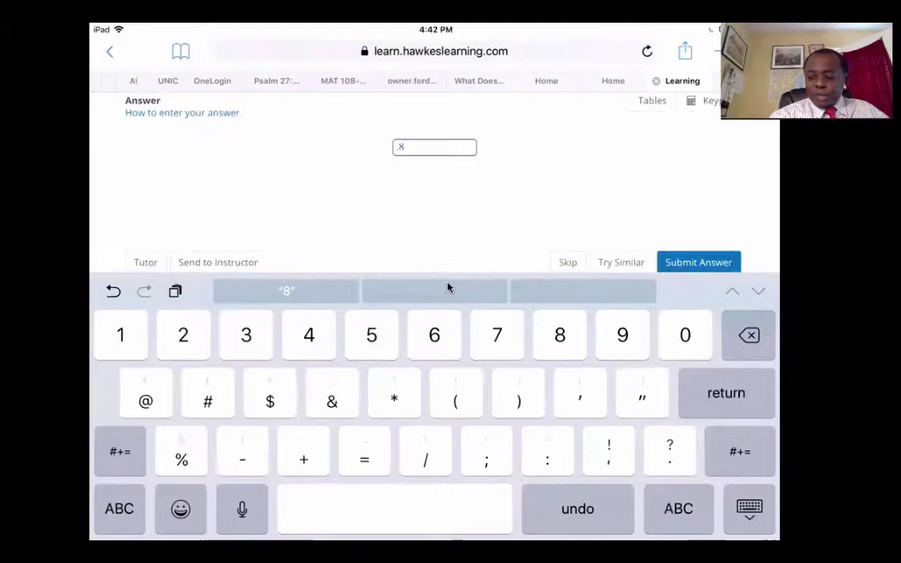
type("53")
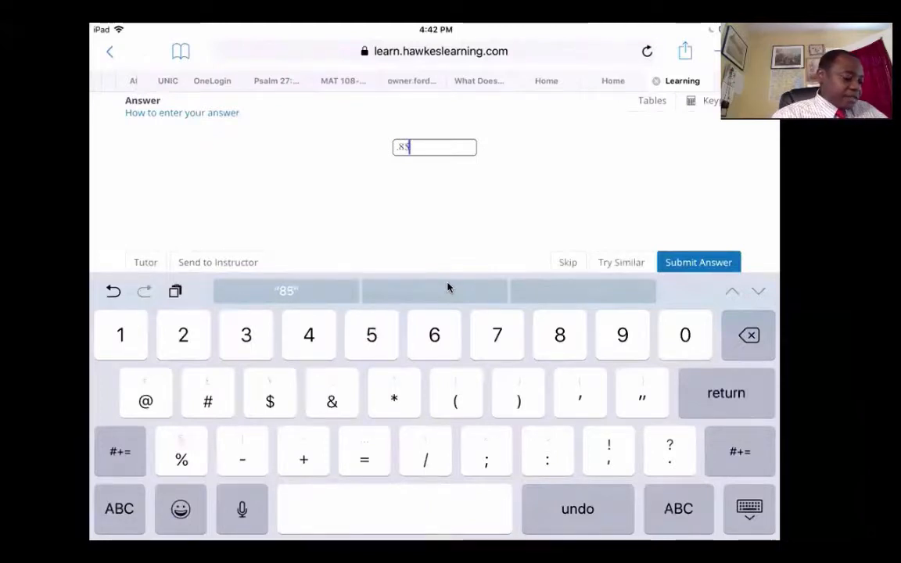
key("Return")
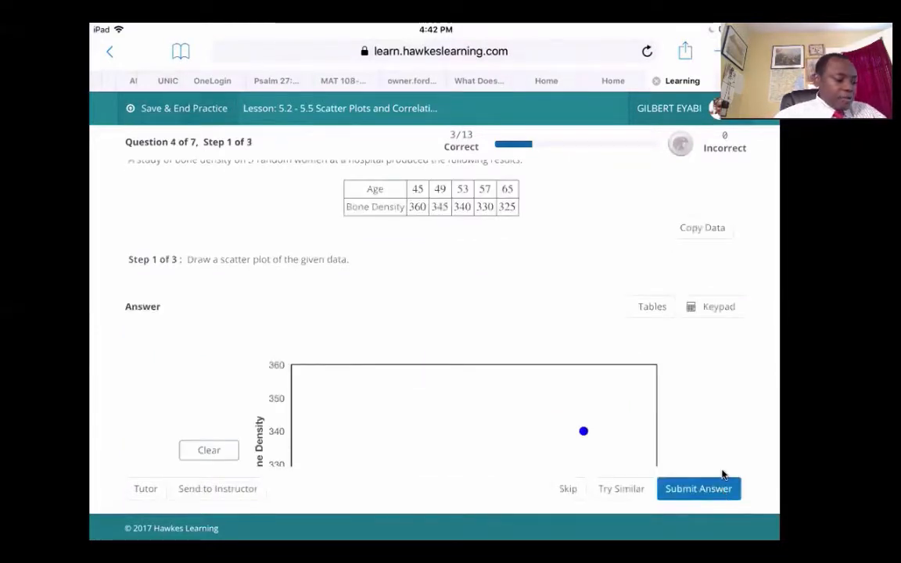
Plot the first bone density data point at age 45 and density 360 on question 4's scatter plot
scroll(684, 434, "up", 1)
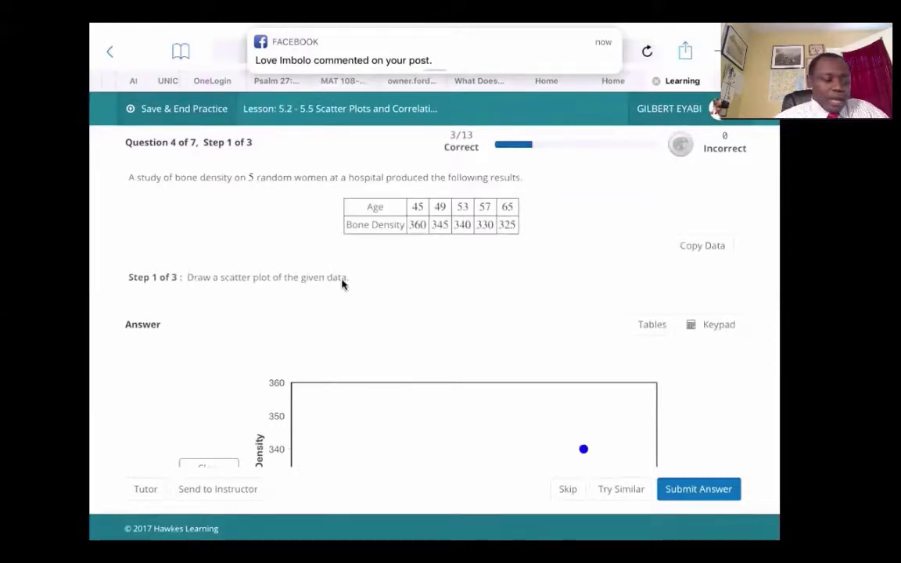
scroll(341, 283, "down", 3)
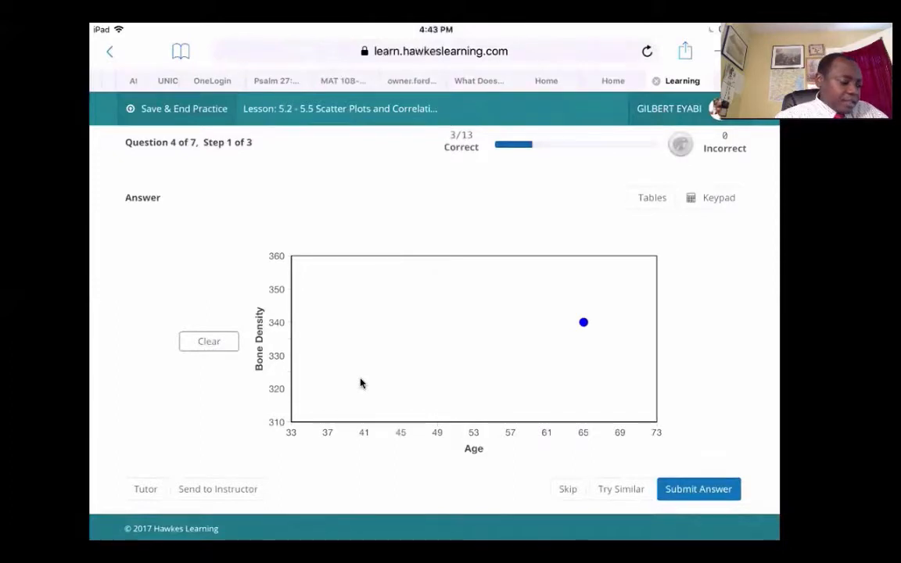
scroll(361, 383, "up", 3)
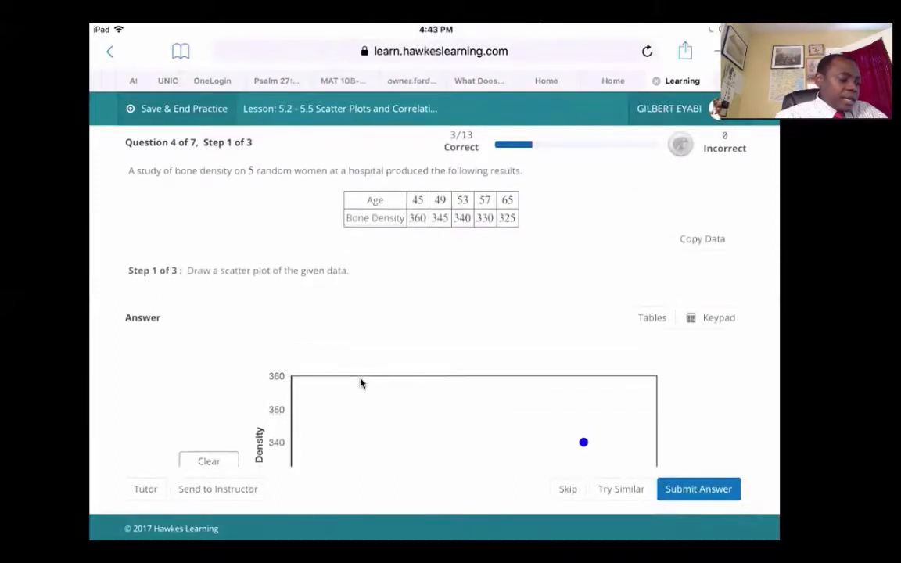
scroll(360, 383, "down", 1)
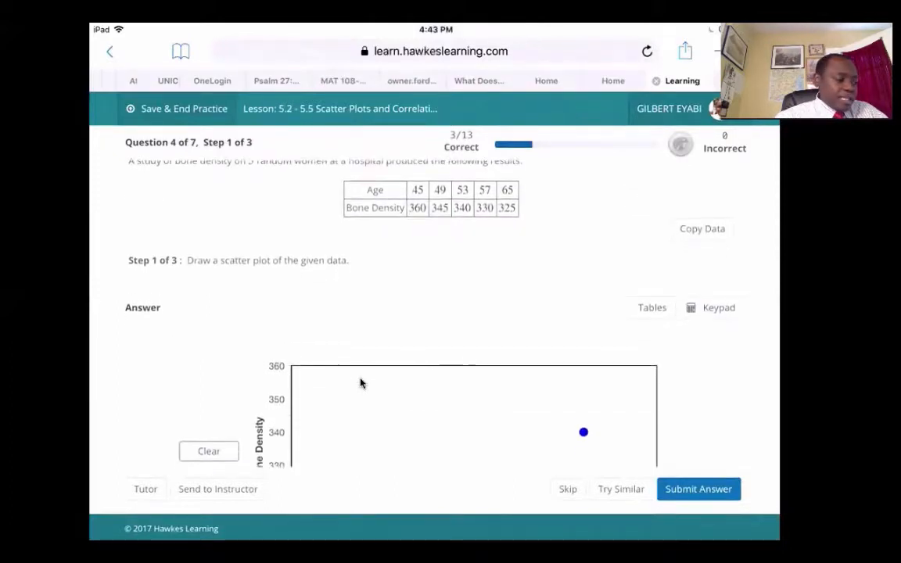
scroll(360, 383, "down", 5)
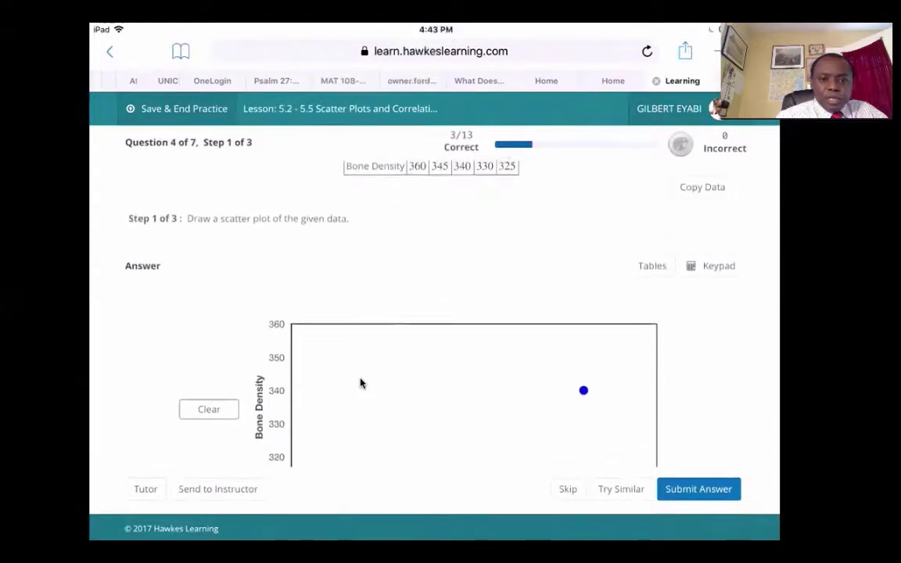
left_click(401, 392)
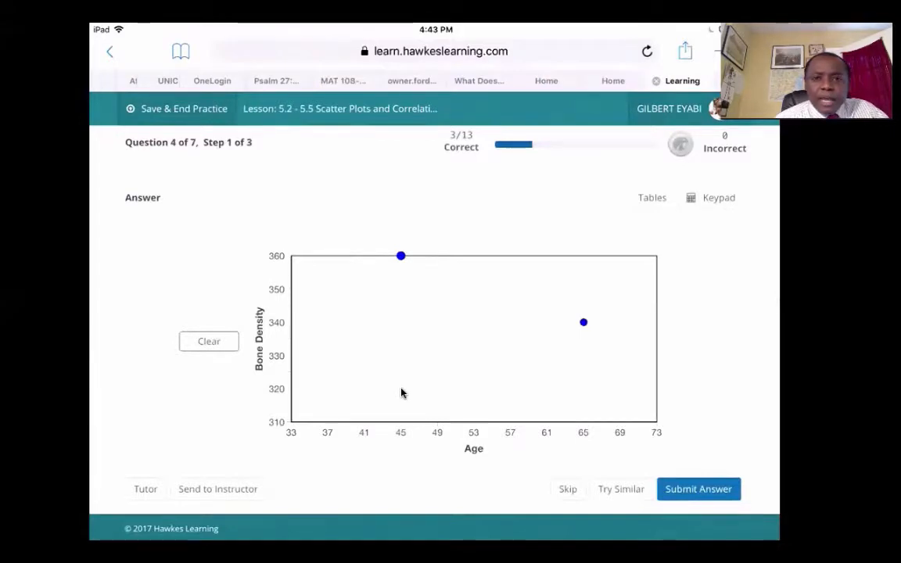
Add the data points (49, 345) and (53, 340) to the bone density scatter plot
scroll(401, 393, "up", 3)
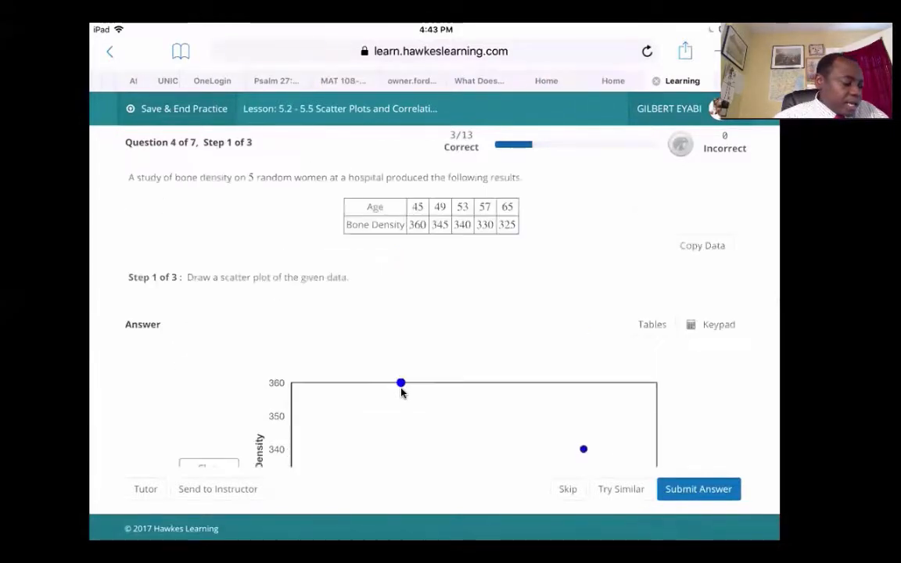
scroll(401, 392, "down", 1)
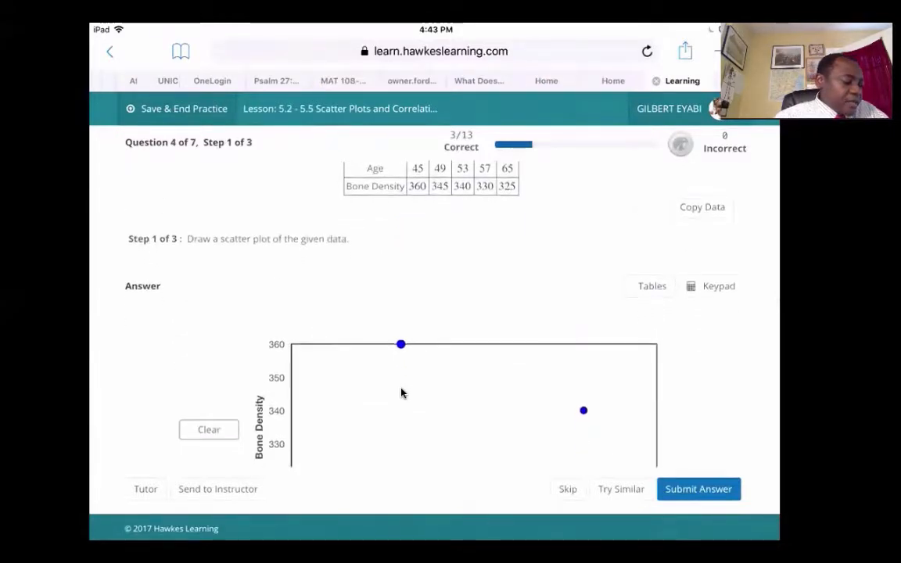
scroll(401, 392, "down", 2)
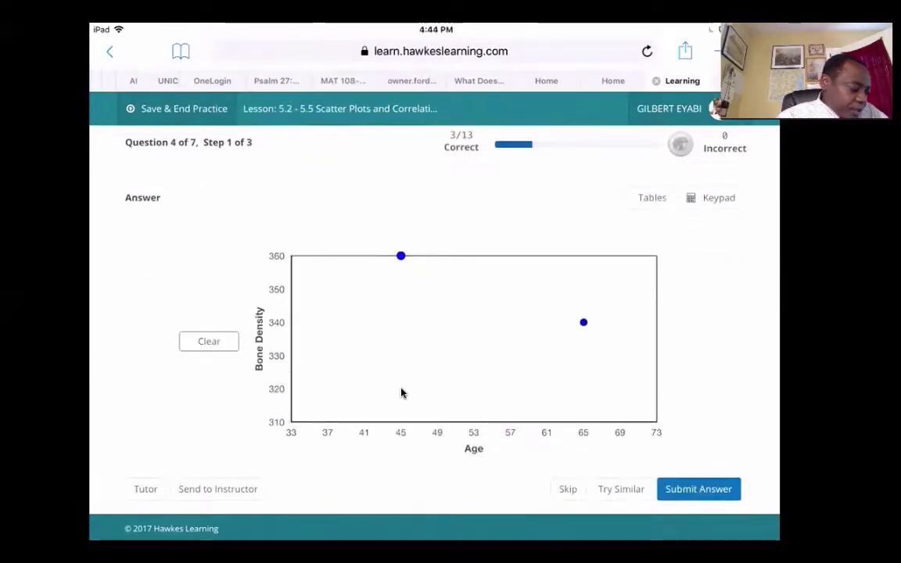
left_click(438, 305)
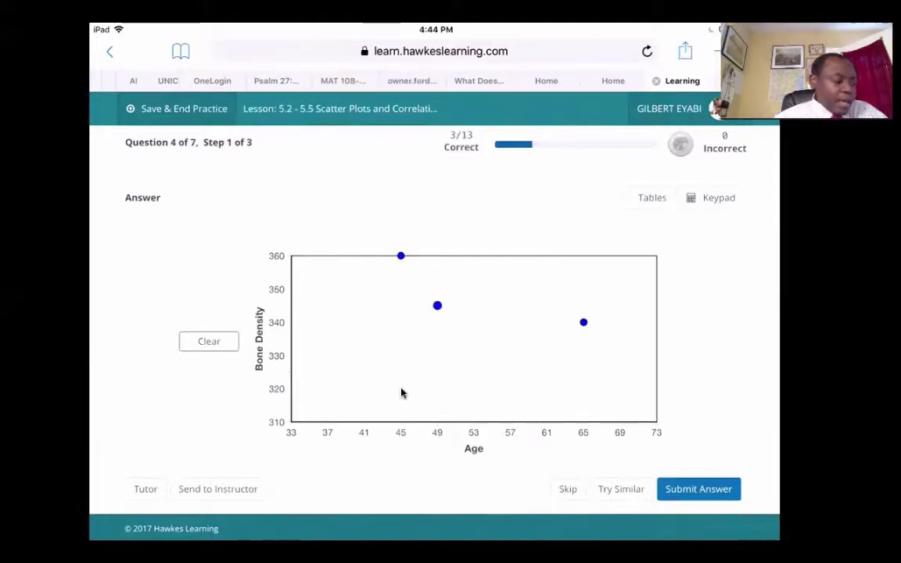
scroll(401, 393, "up", 3)
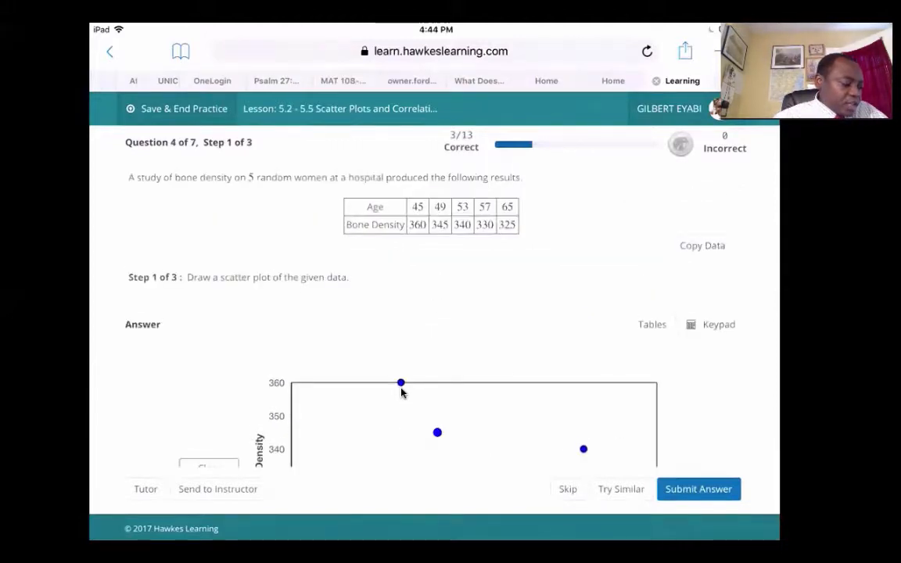
scroll(401, 393, "down", 3)
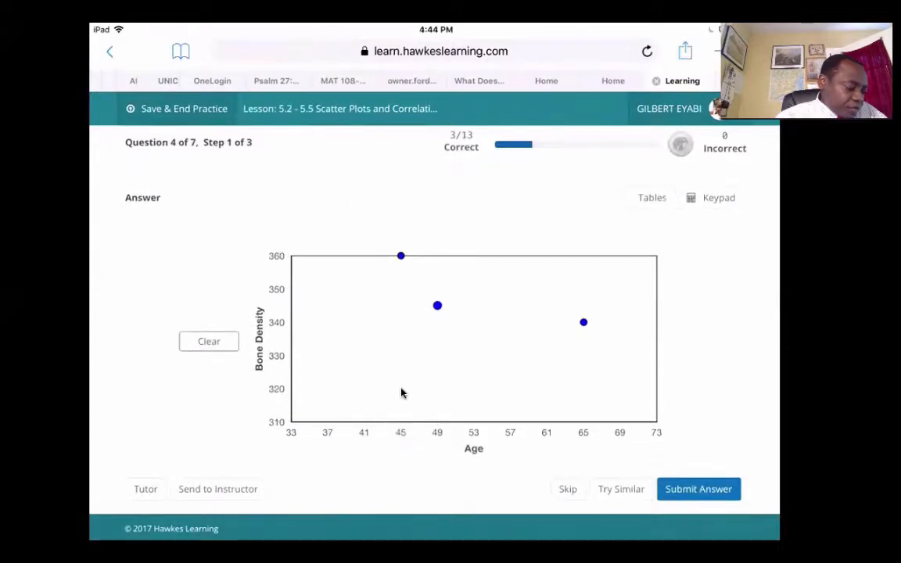
left_click(474, 323)
Add the data point (57, 330) and move the existing age 65 point to a bone density of 325
scroll(401, 392, "up", 3)
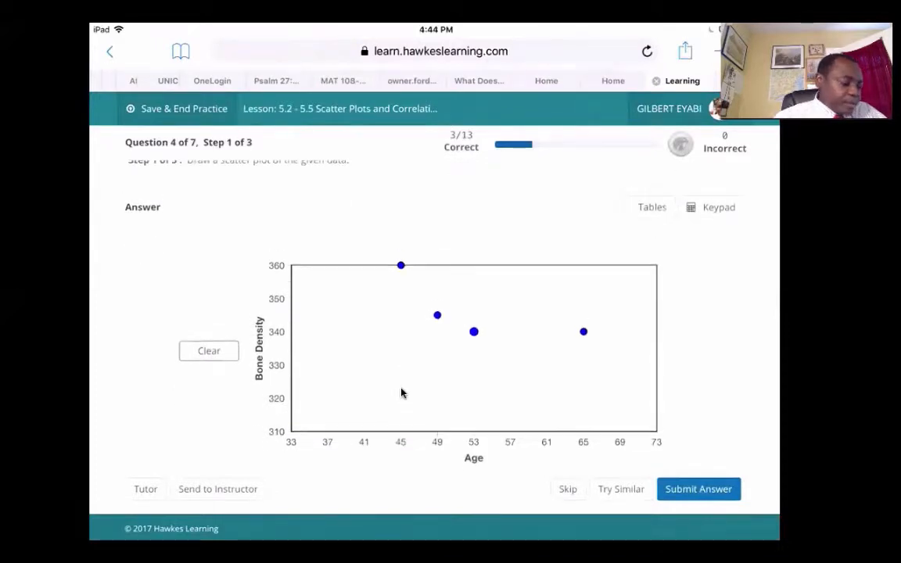
scroll(401, 392, "down", 1)
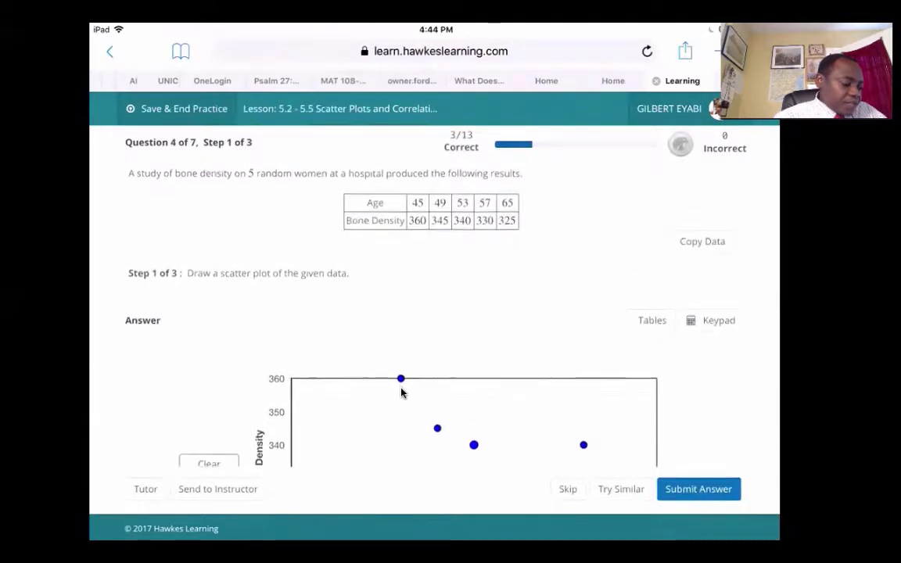
scroll(401, 392, "down", 3)
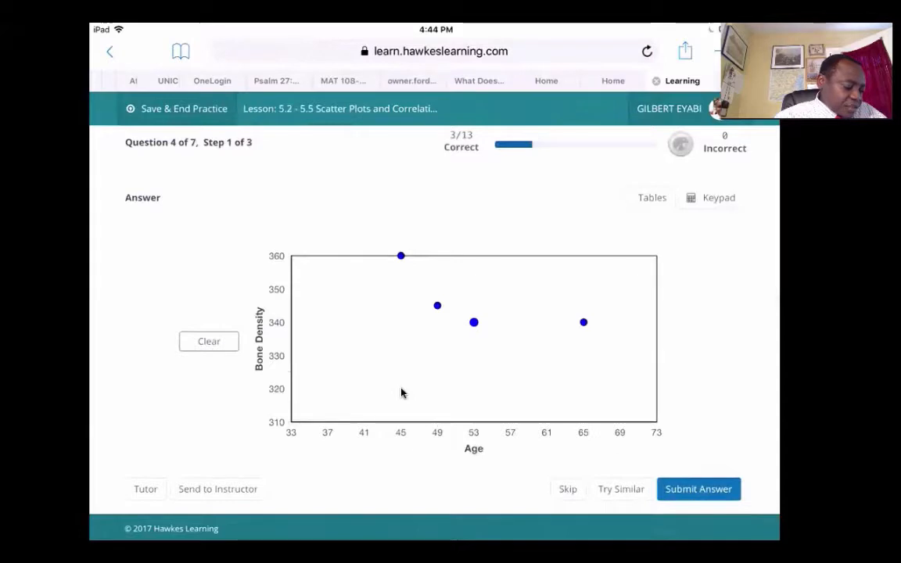
left_click(510, 356)
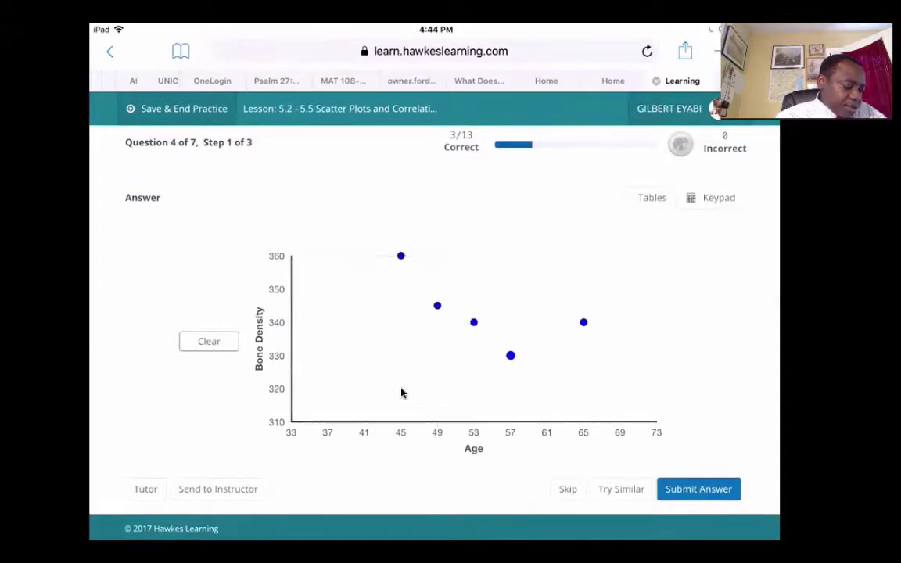
scroll(401, 393, "up", 3)
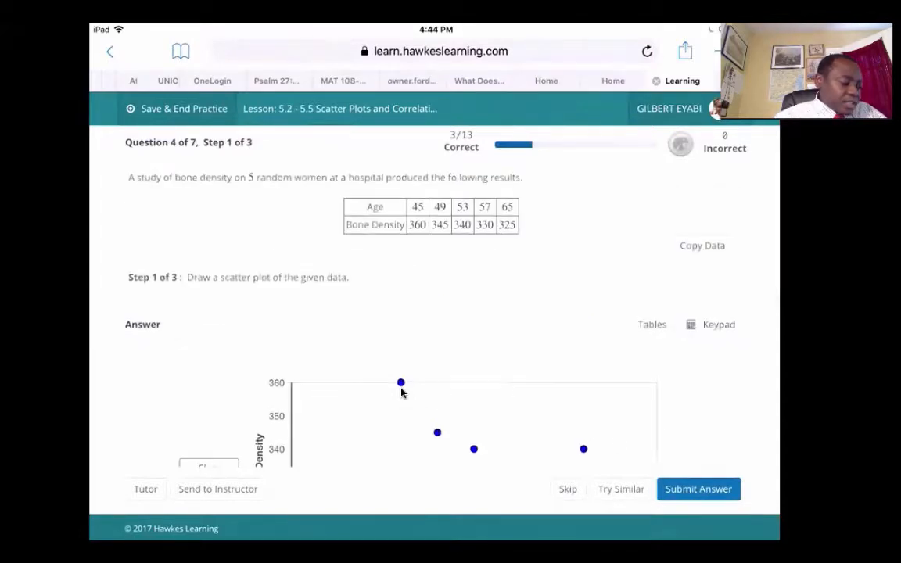
scroll(401, 392, "down", 3)
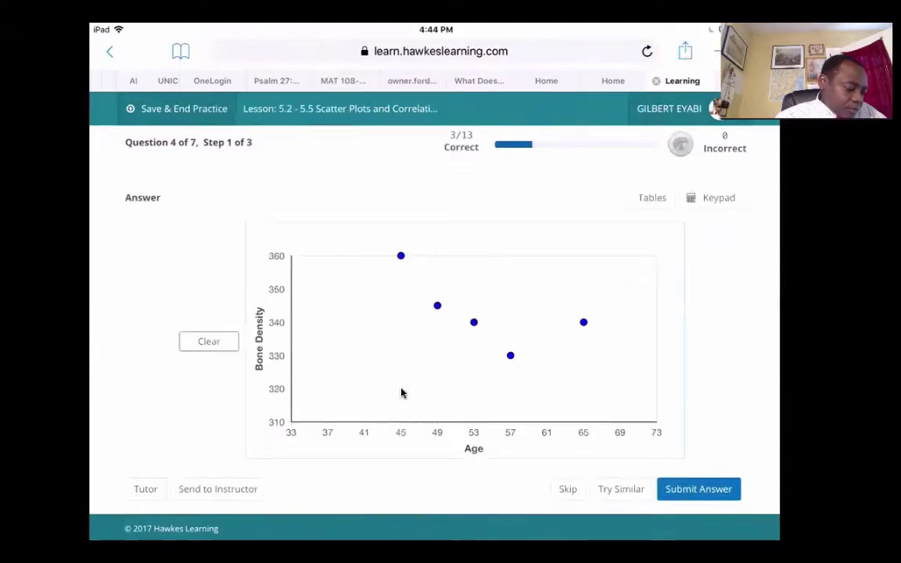
left_click_drag(584, 322, 583, 372)
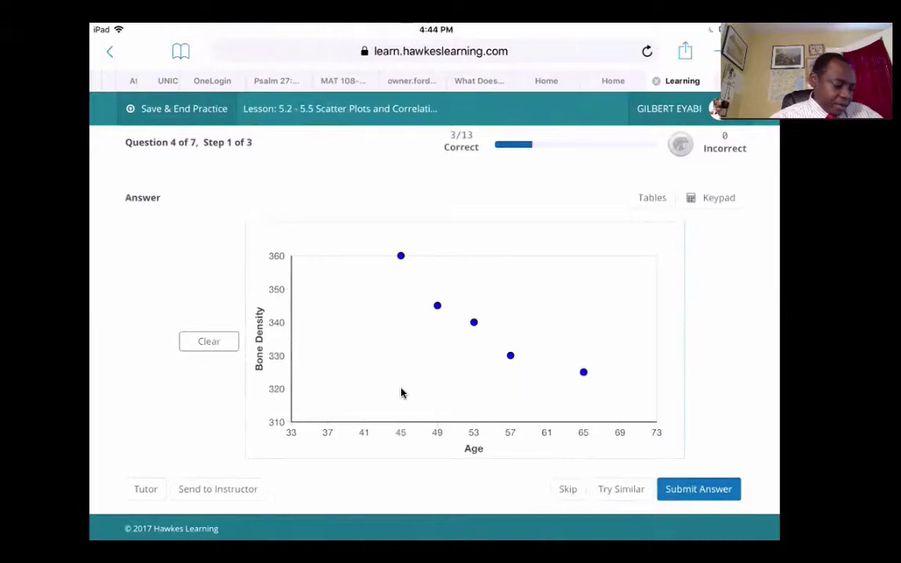
Submit the finished bone density scatter plot for question 4, then answer its correlation estimate as Negative and continue to step 3
left_click(699, 489)
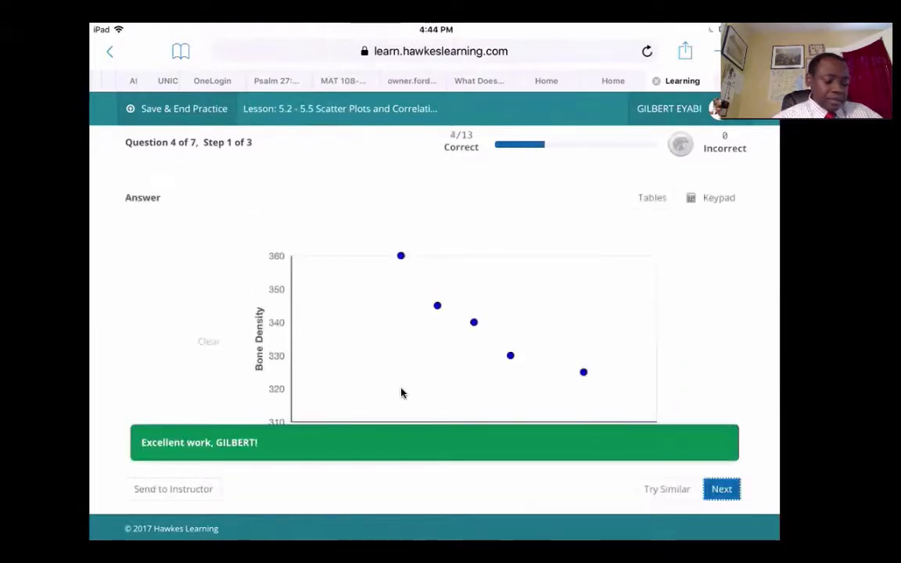
key("Return")
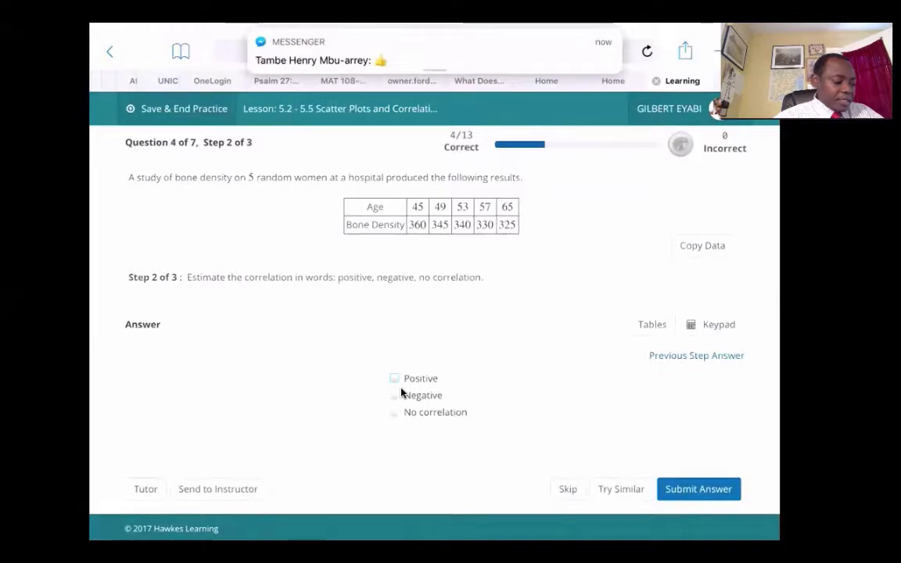
left_click(401, 393)
key("Return")
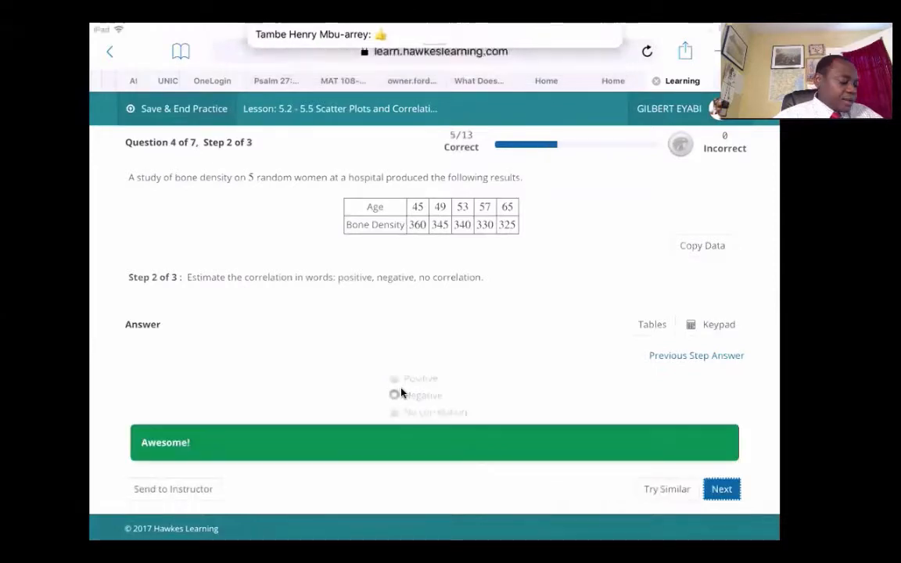
key("Return")
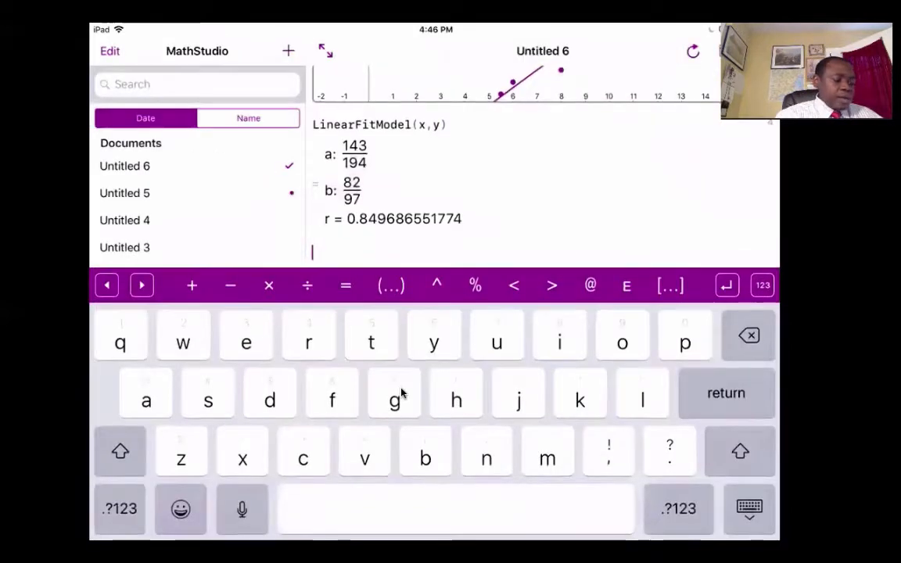
Switch to MathStudio and define the age list X=[45,49,53,57,65] in the Untitled 6 document
key("shift")
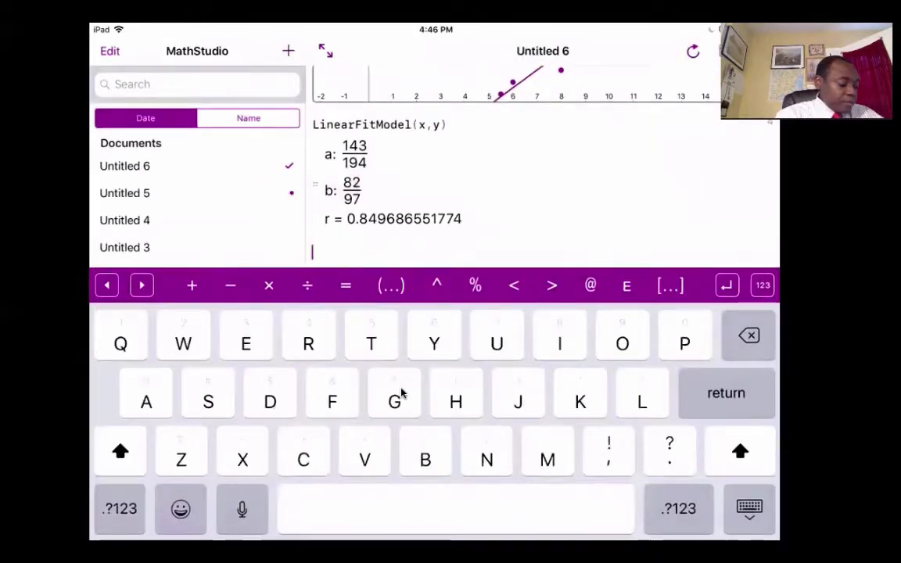
type("X")
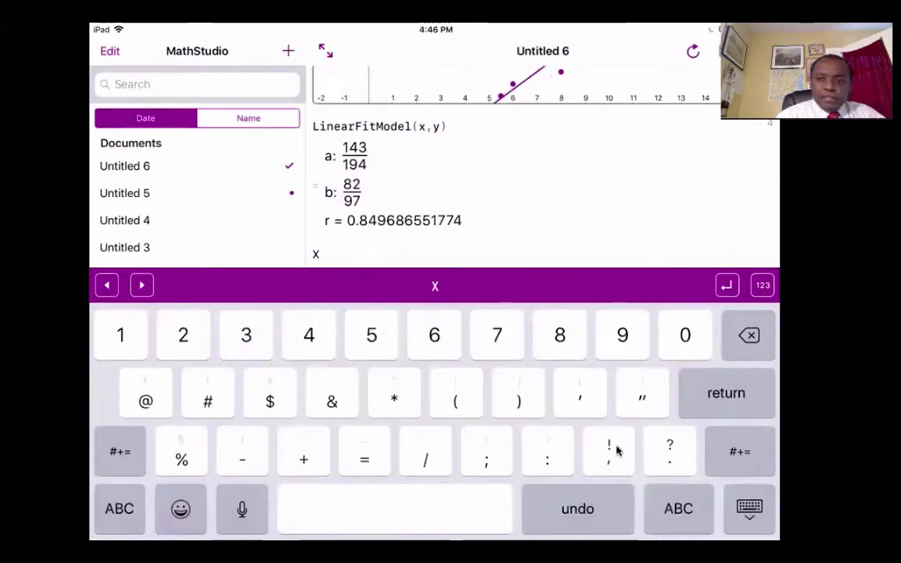
left_click(762, 285)
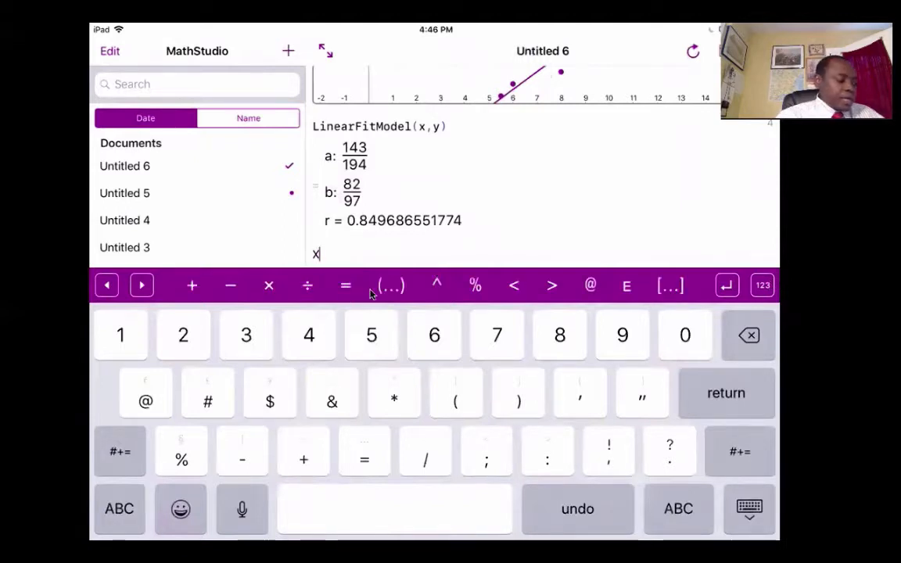
left_click(367, 290)
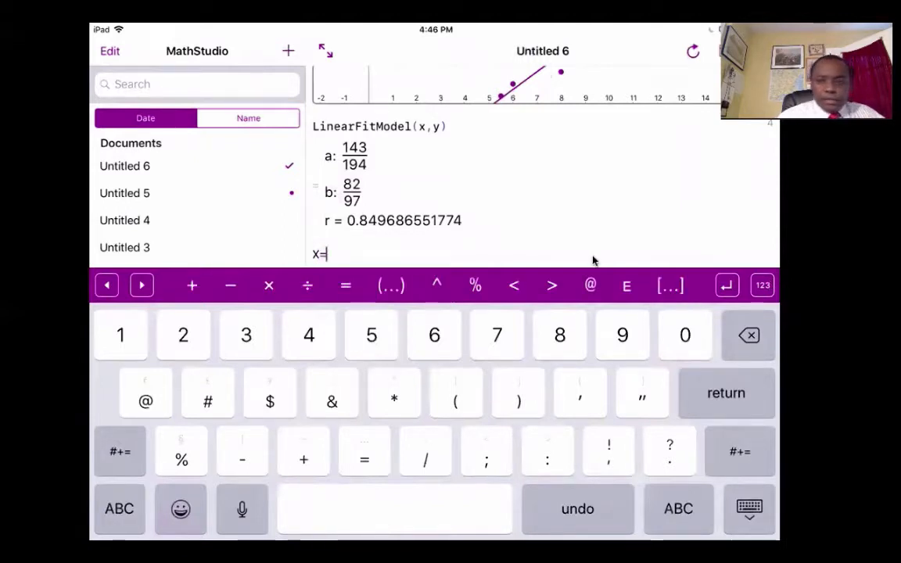
left_click(672, 285)
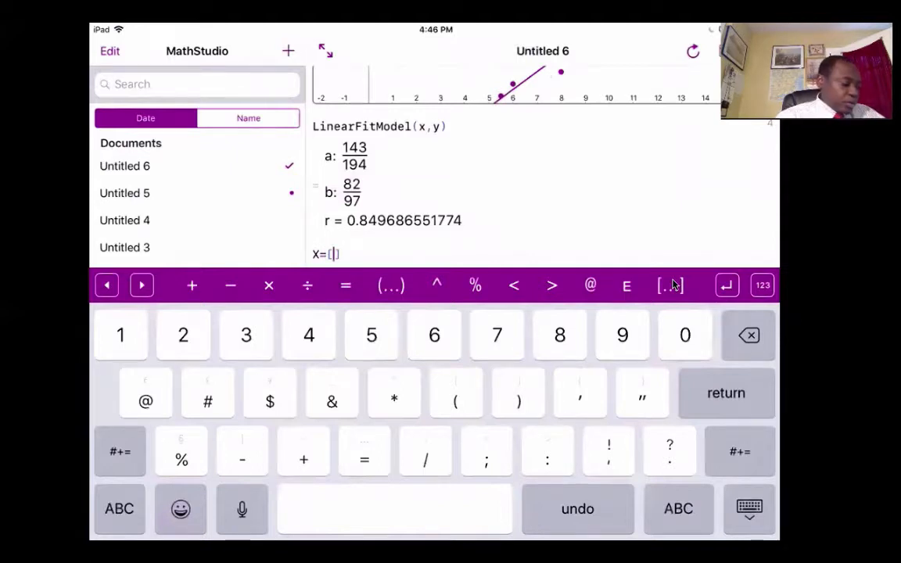
type("45,")
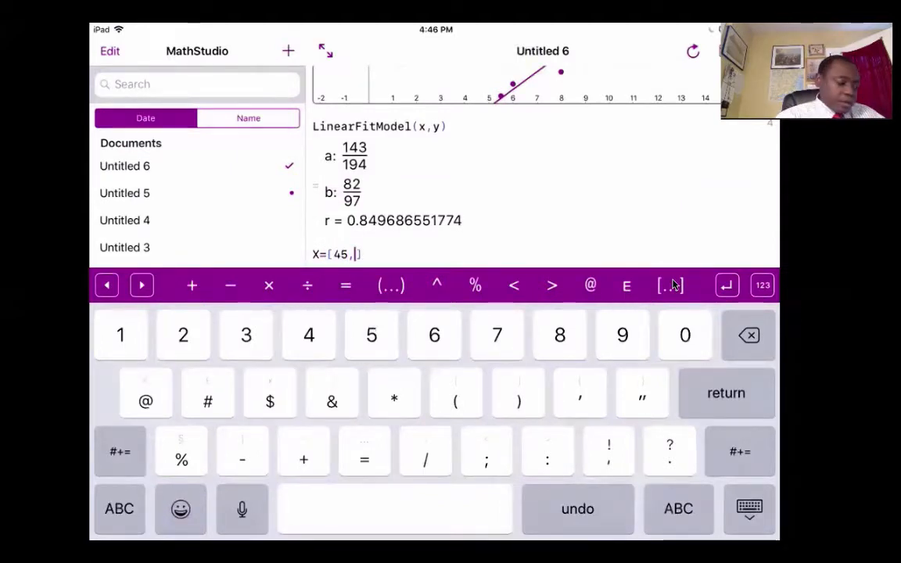
type("49,")
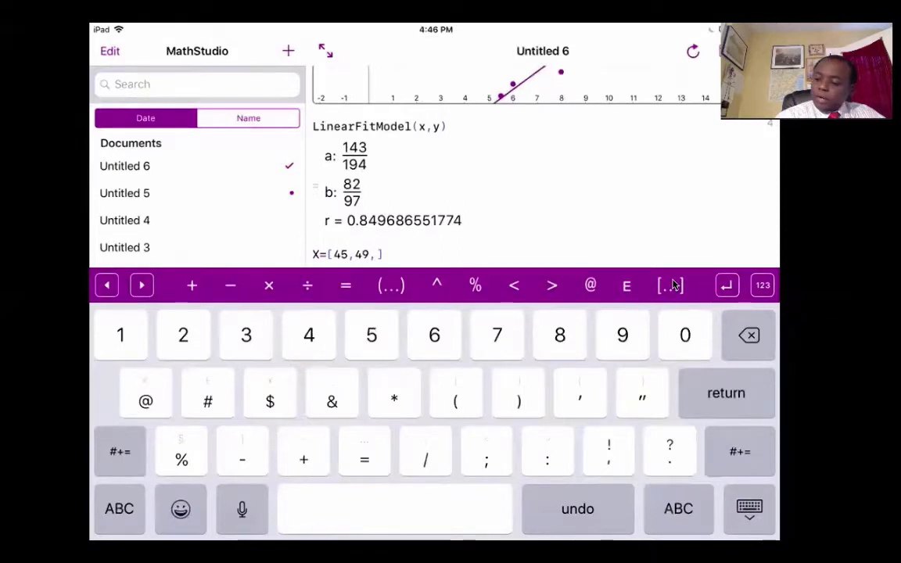
type("53,")
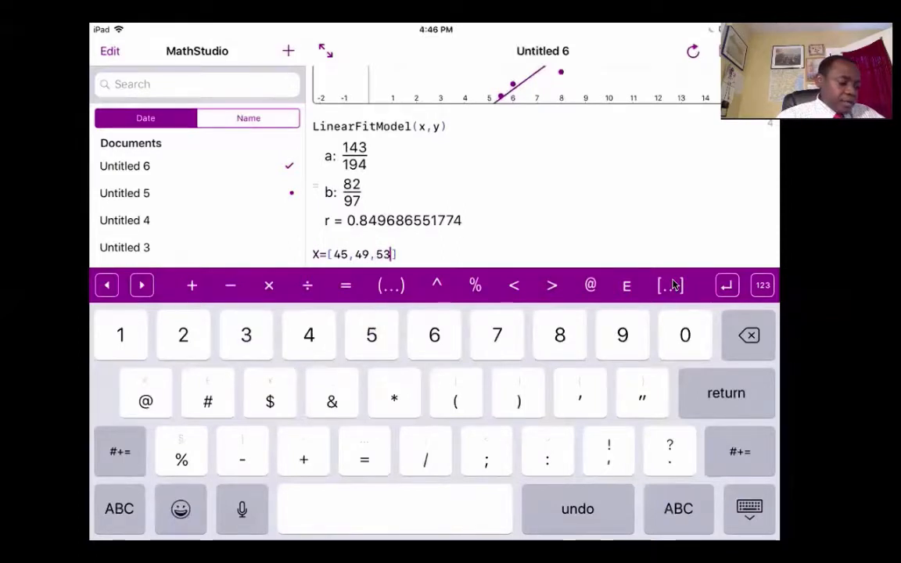
type("57,")
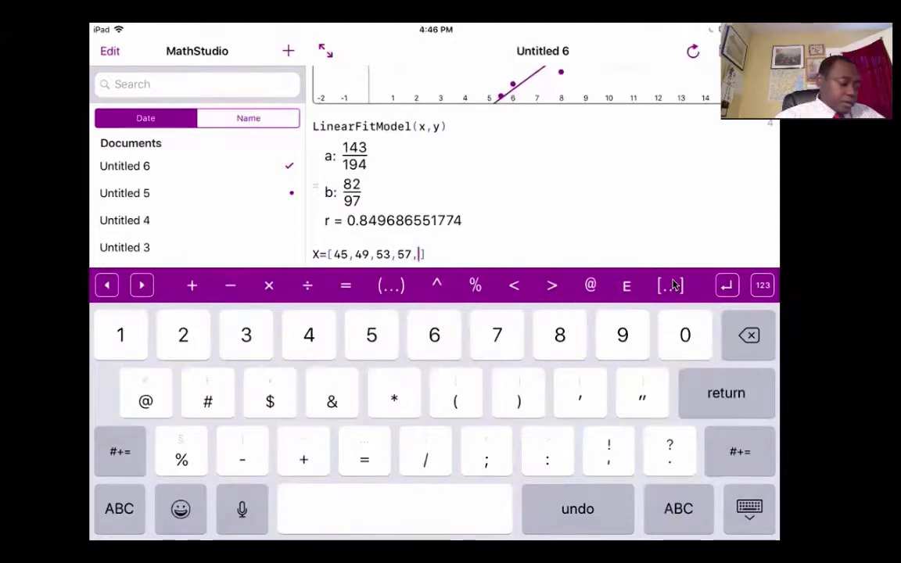
type("65")
key("Return")
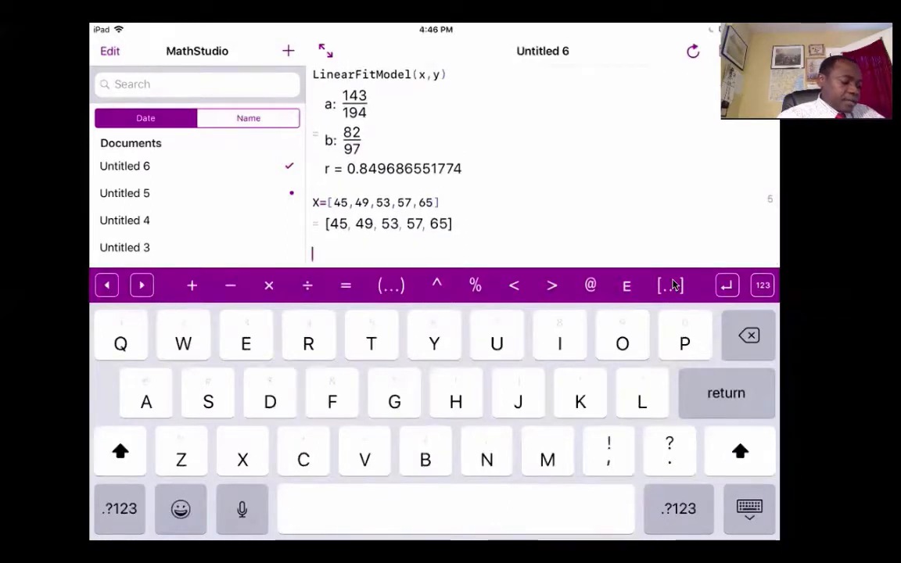
Define the bone density list Y=[360,345,340,330,325] below the age list
type("Y")
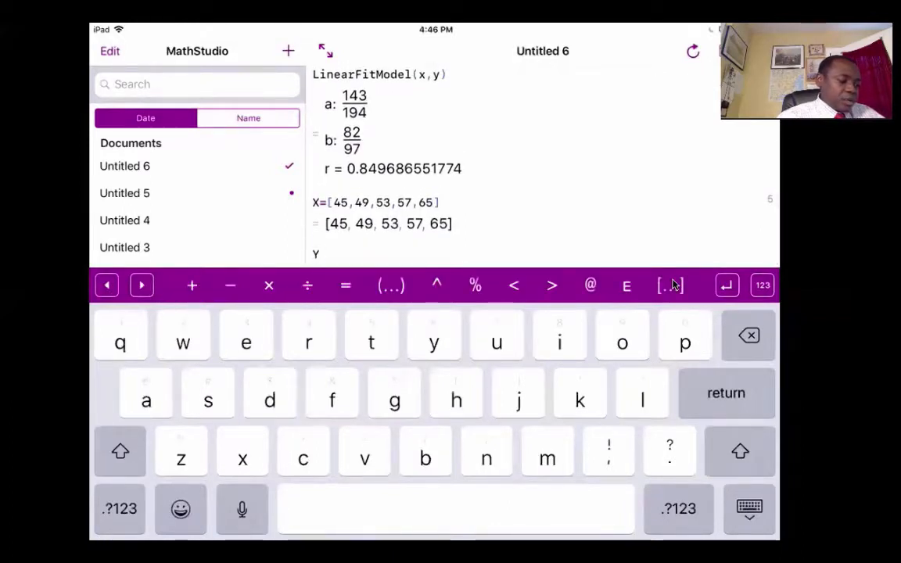
type("=")
left_click(670, 285)
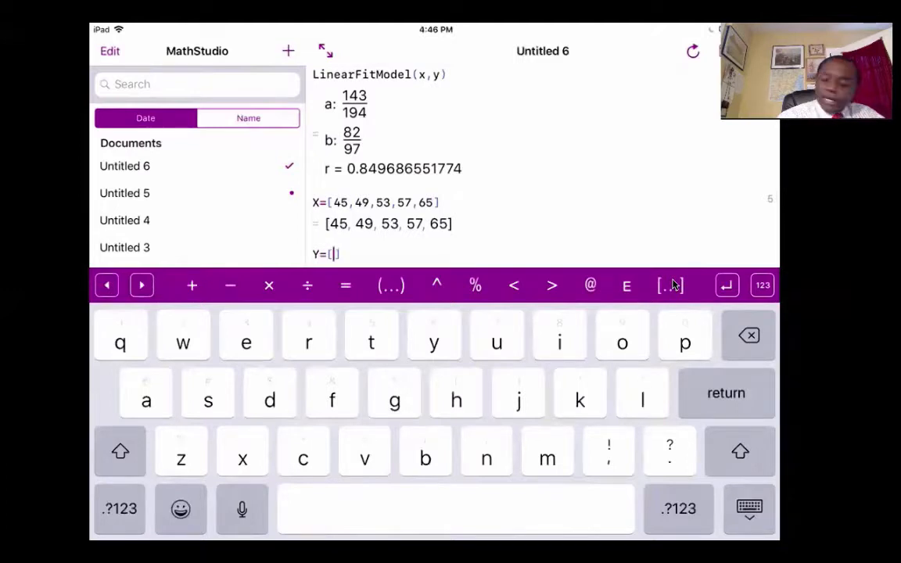
type("36")
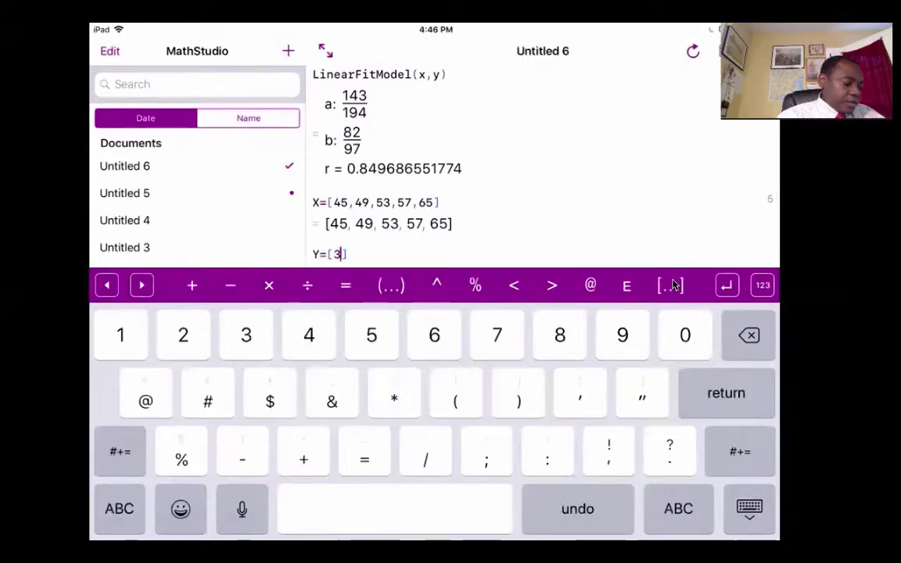
type("0")
type(",34")
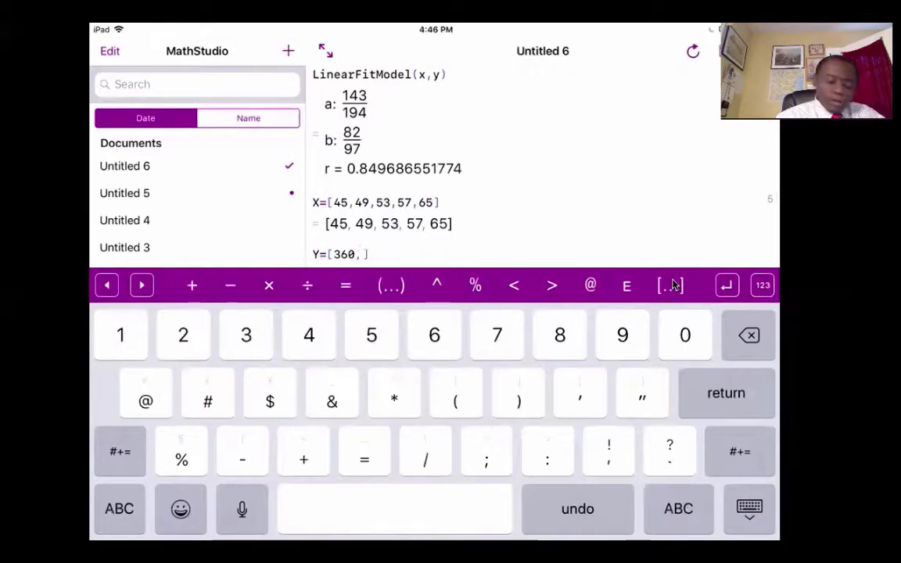
type("5,")
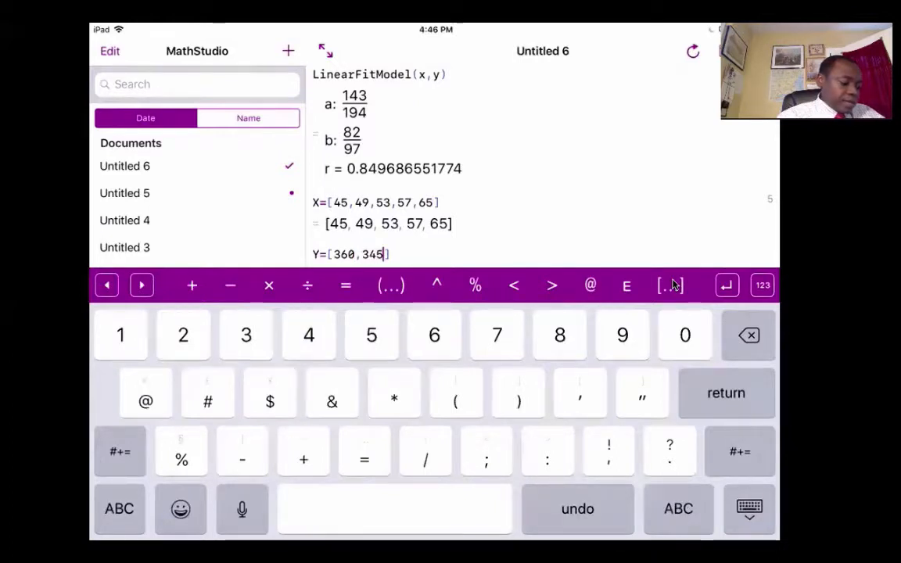
type("340,")
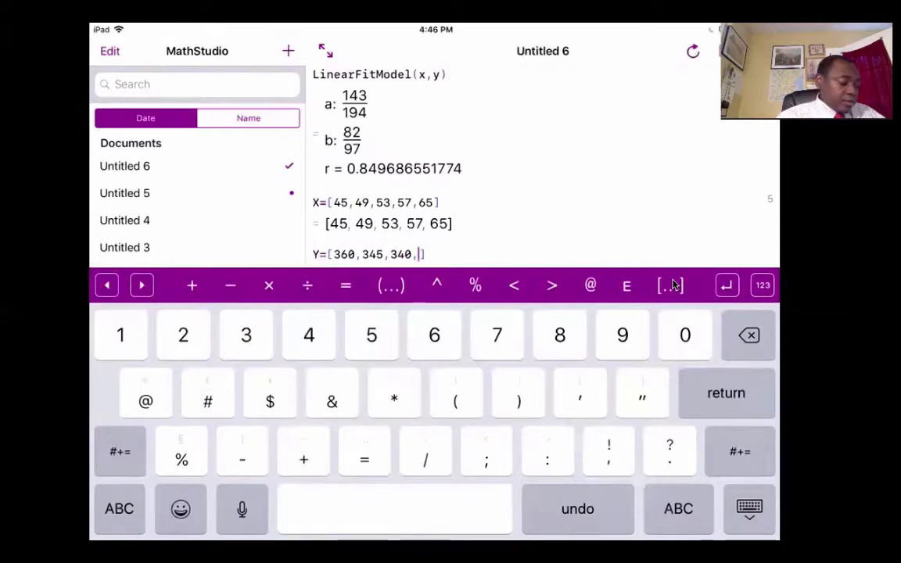
type("330")
type(",32")
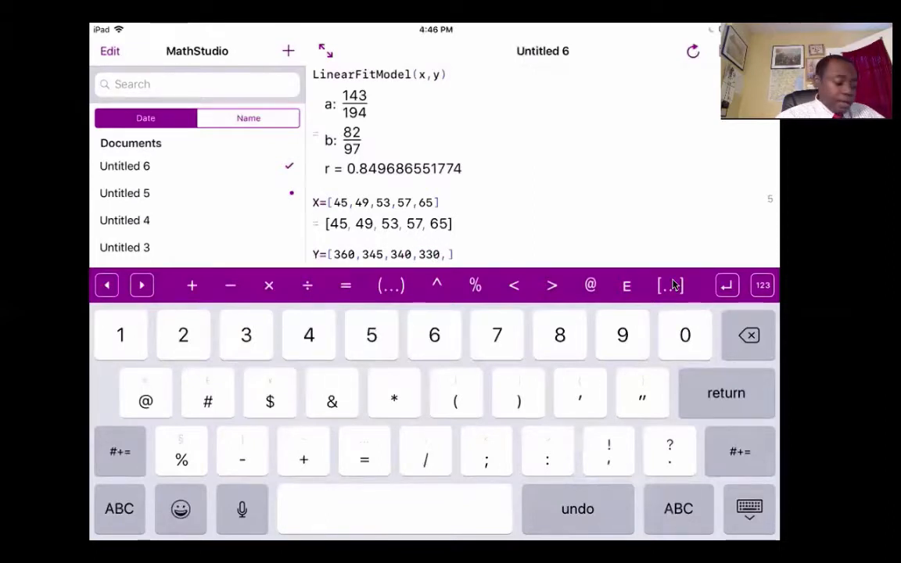
type("5")
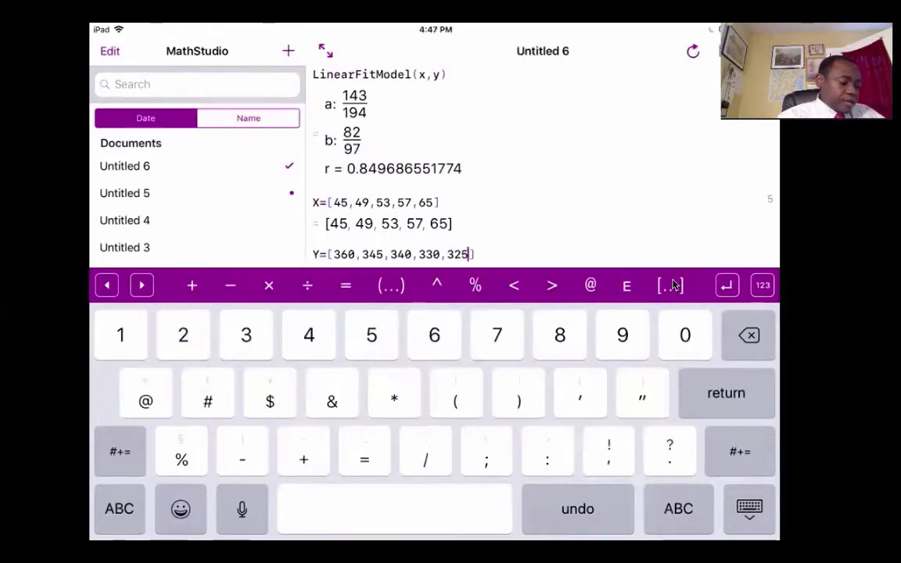
key("Return")
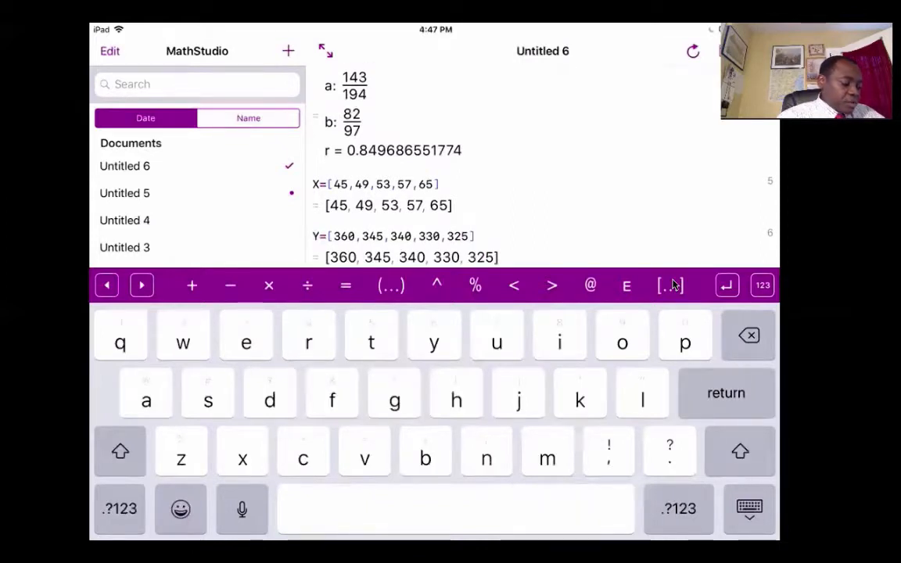
Calculate the linear fit and correlation coefficient of the bone density data with LinearFitModel(X,Y)
type("lin")
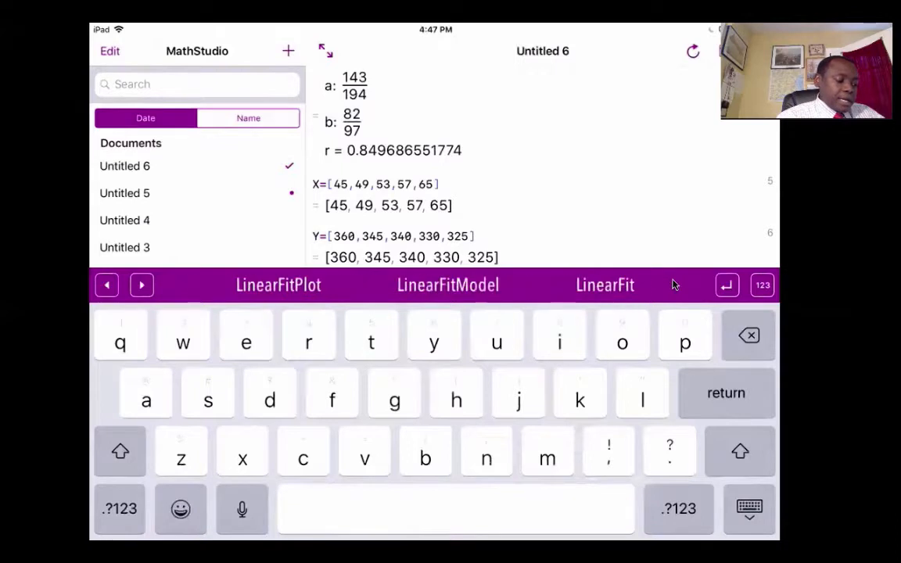
left_click(457, 292)
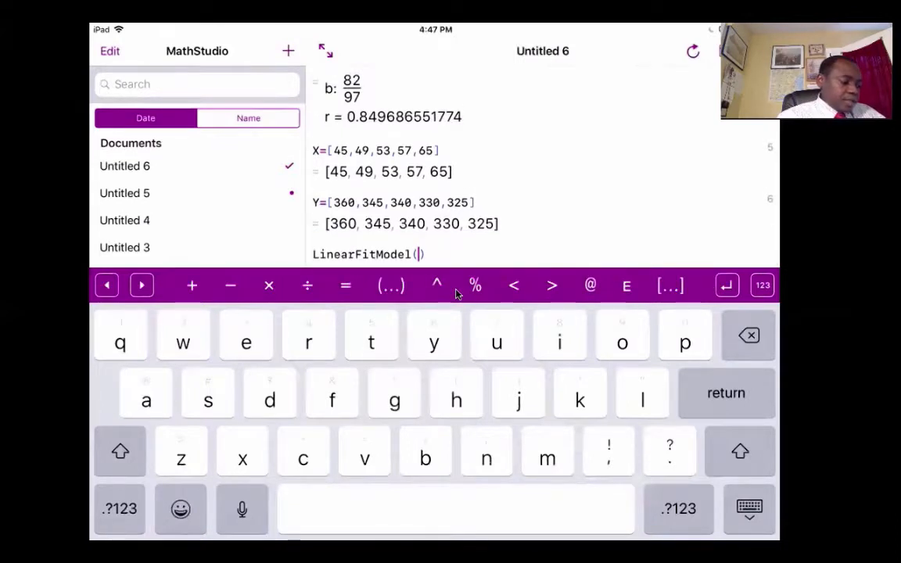
key("shift")
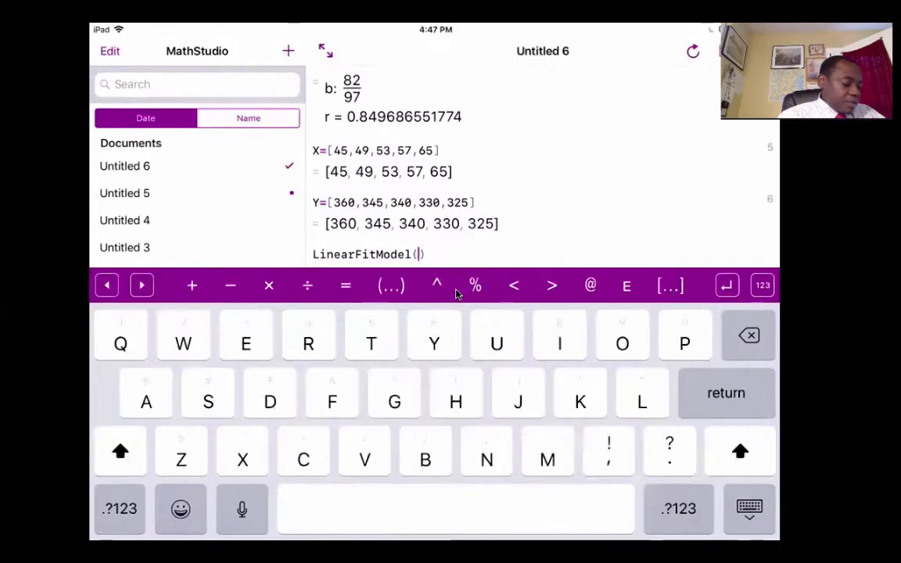
type("X,")
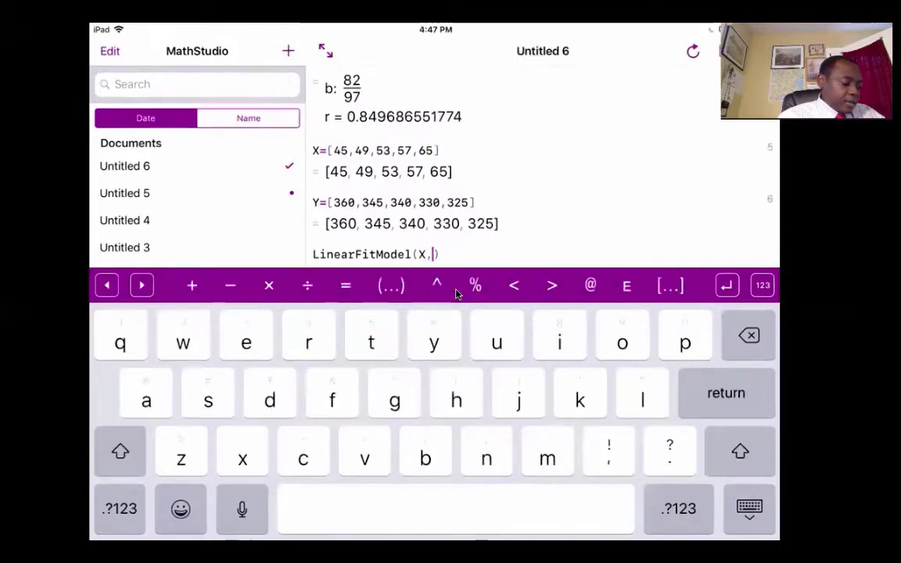
type("Y")
key("Return")
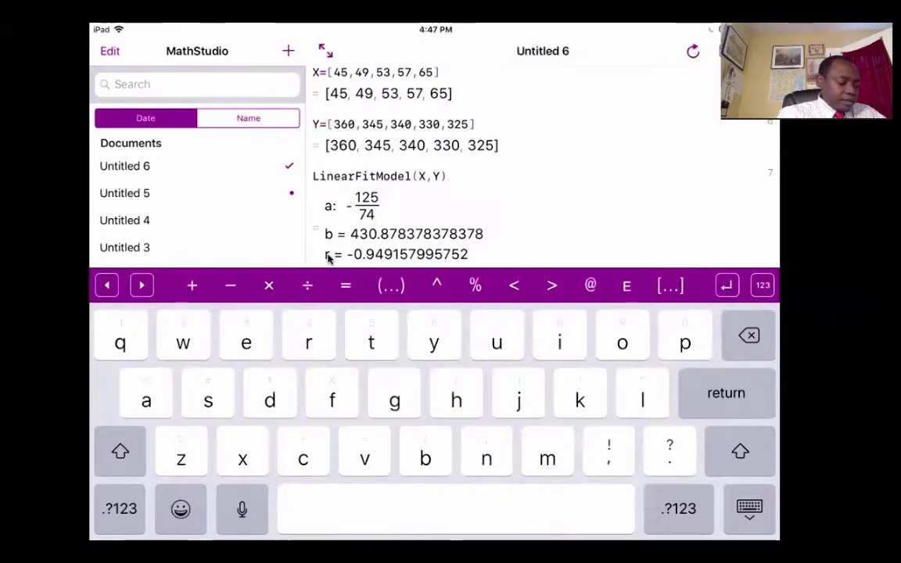
Switch to the Hawkes Learning page in the browser, submit -.949 as question 4's correlation coefficient and continue to the next question
key("Home")
key("Home")
key("Home")
key("Home")
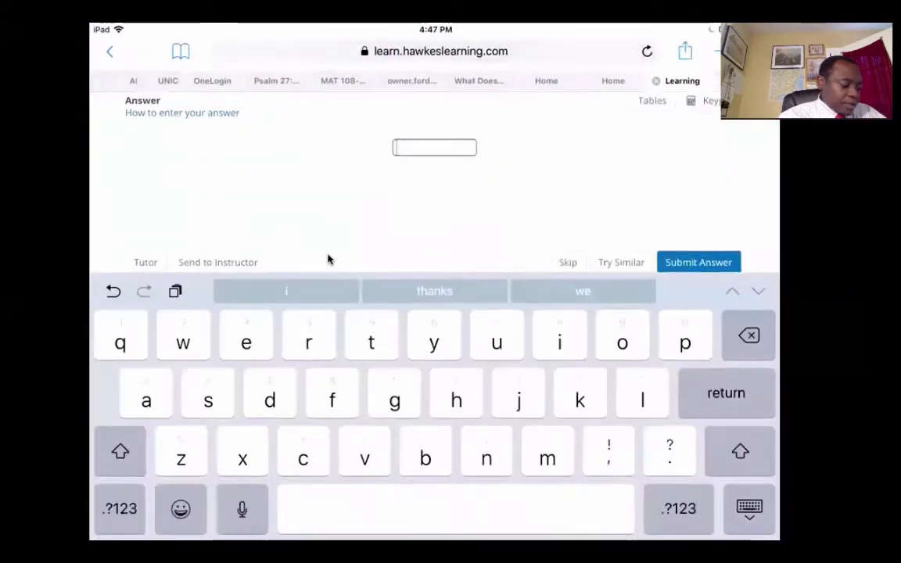
type("-")
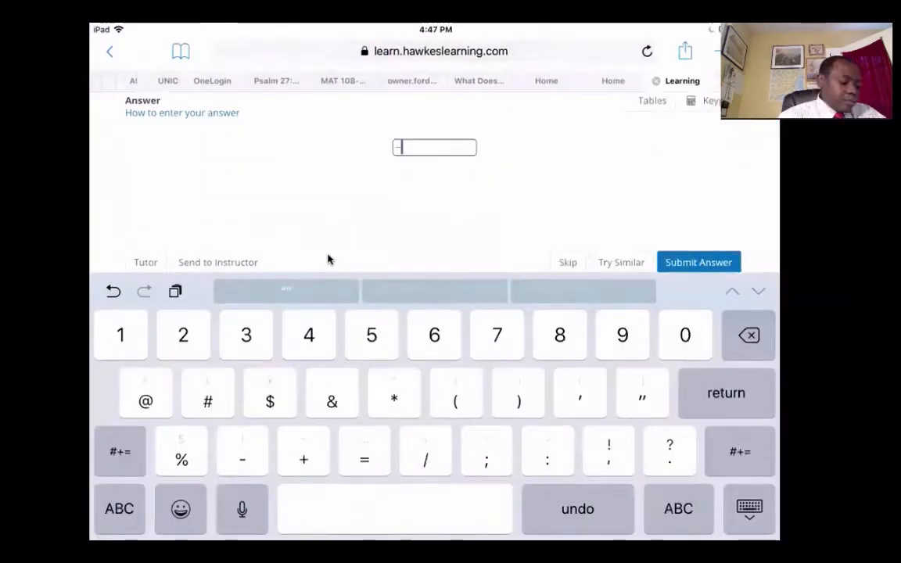
type("9")
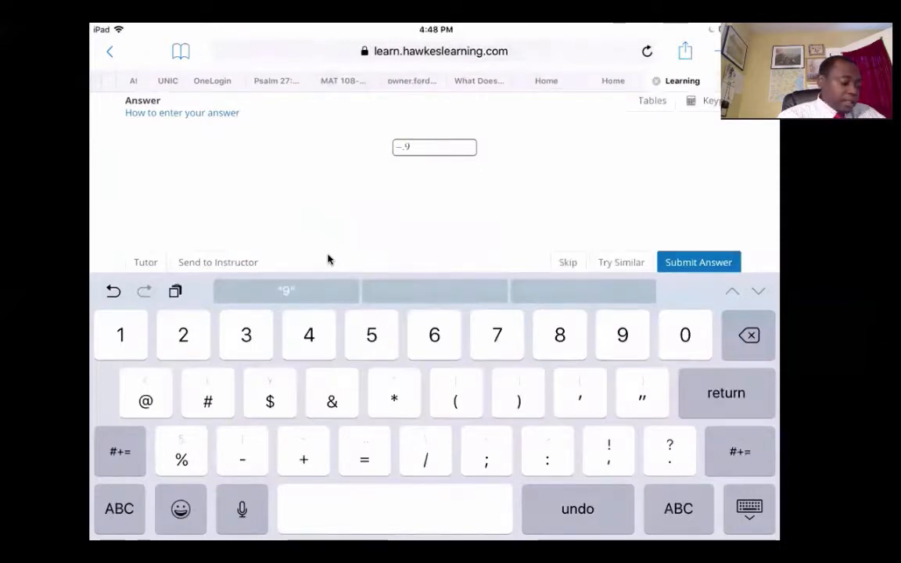
type("49")
key("Return")
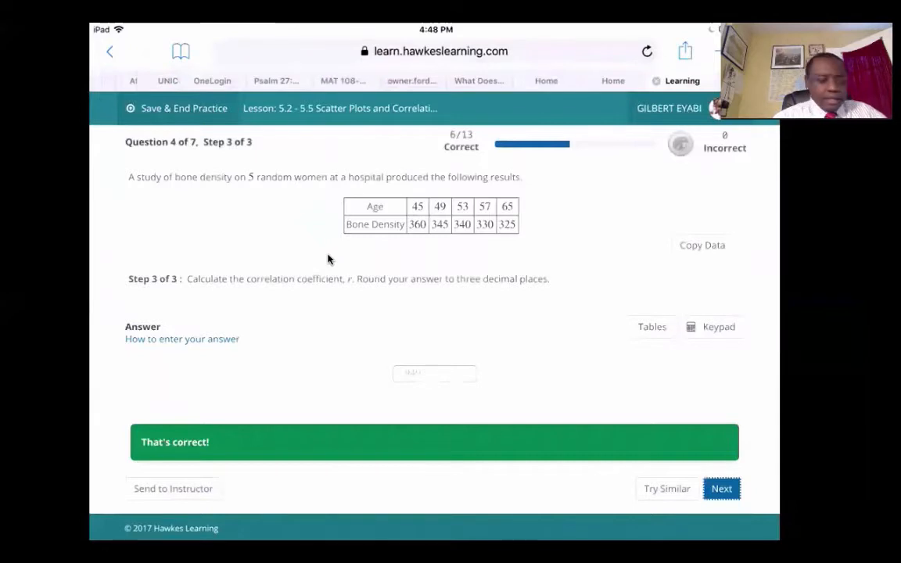
key("Return")
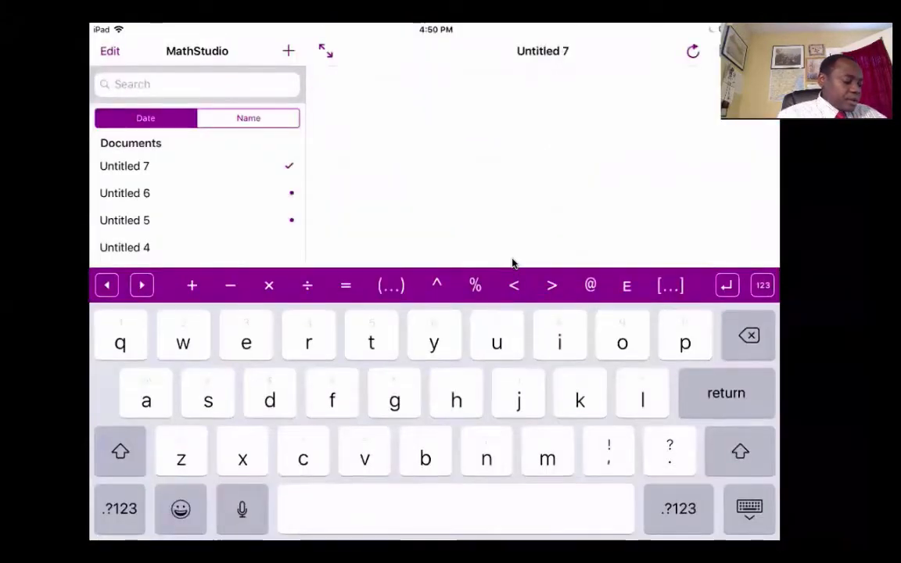
Define the price list x=[20,39,43,44,47] in the empty Untitled 7 document
type("x=[]")
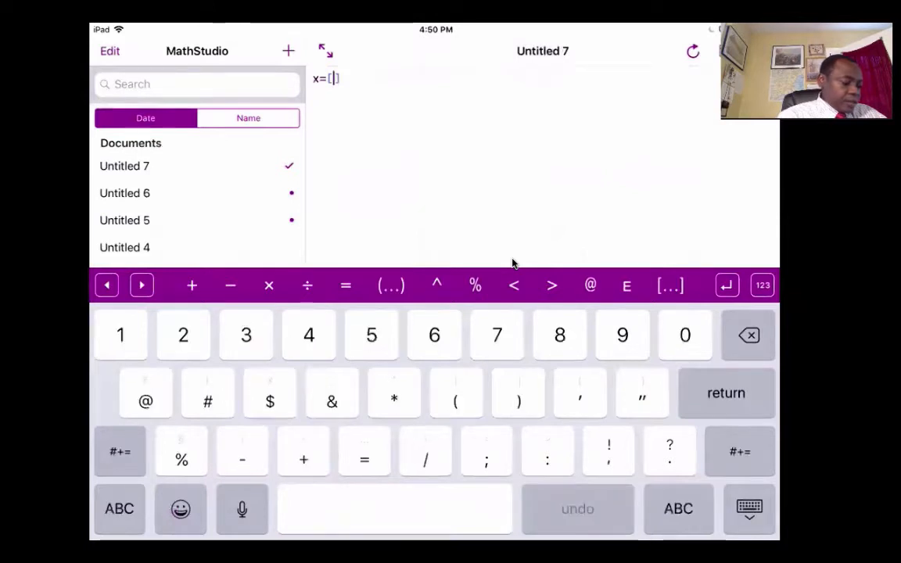
type("20,")
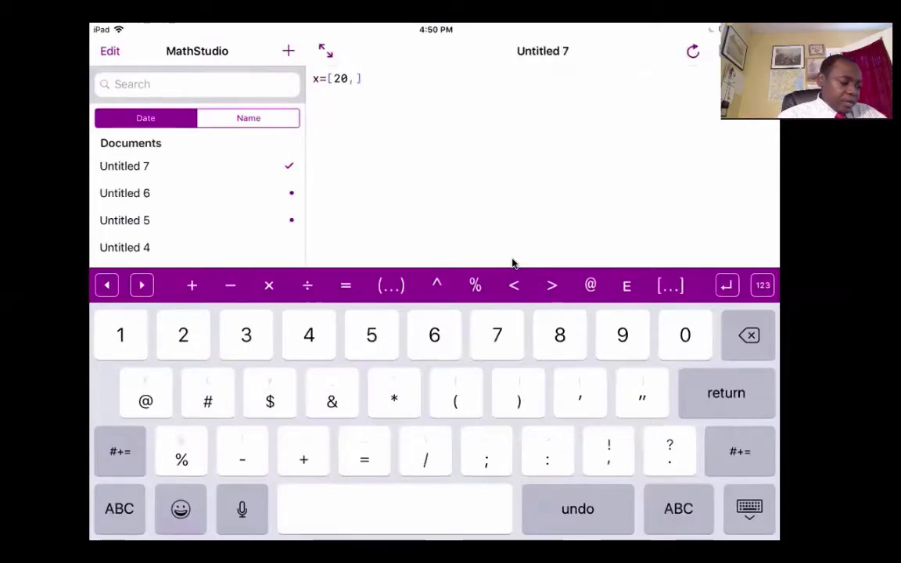
type("39,")
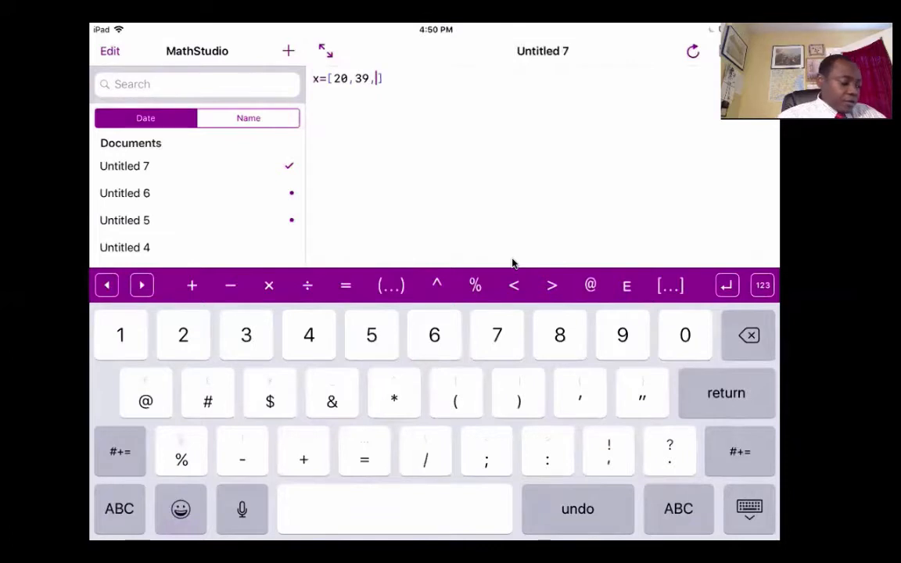
type("43,")
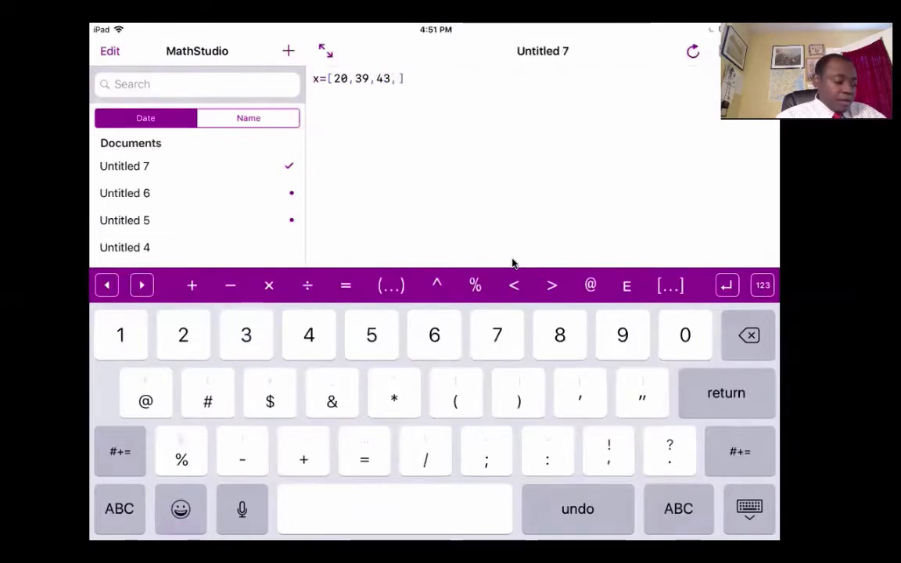
type("44,")
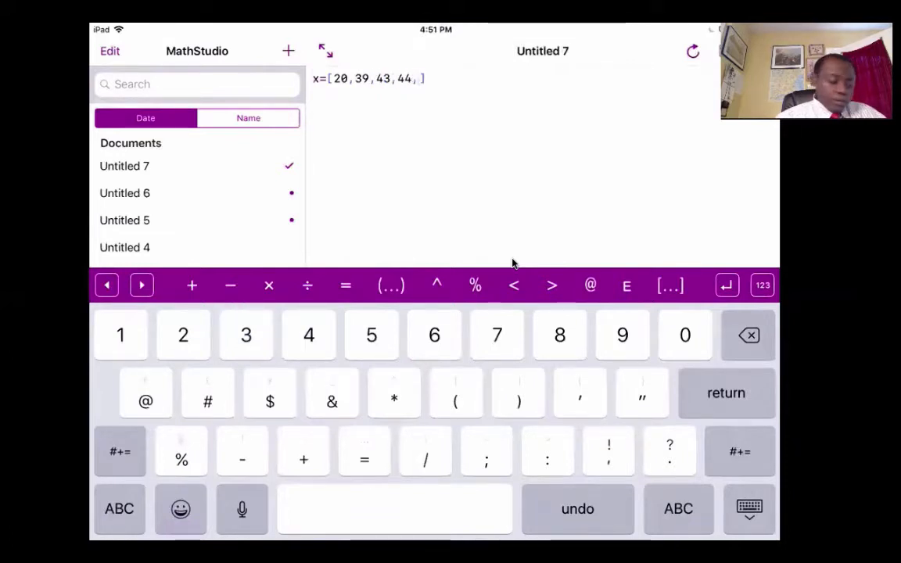
type("47")
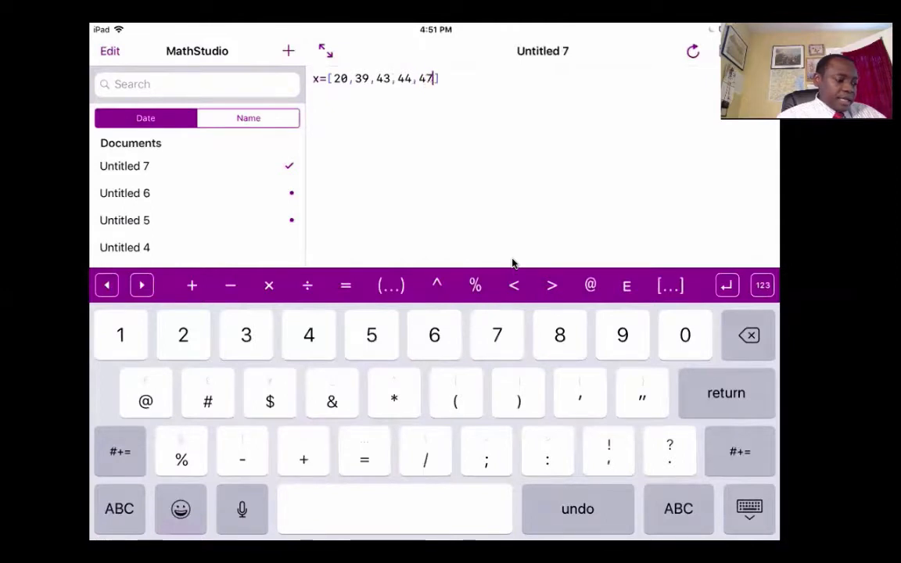
key("Return")
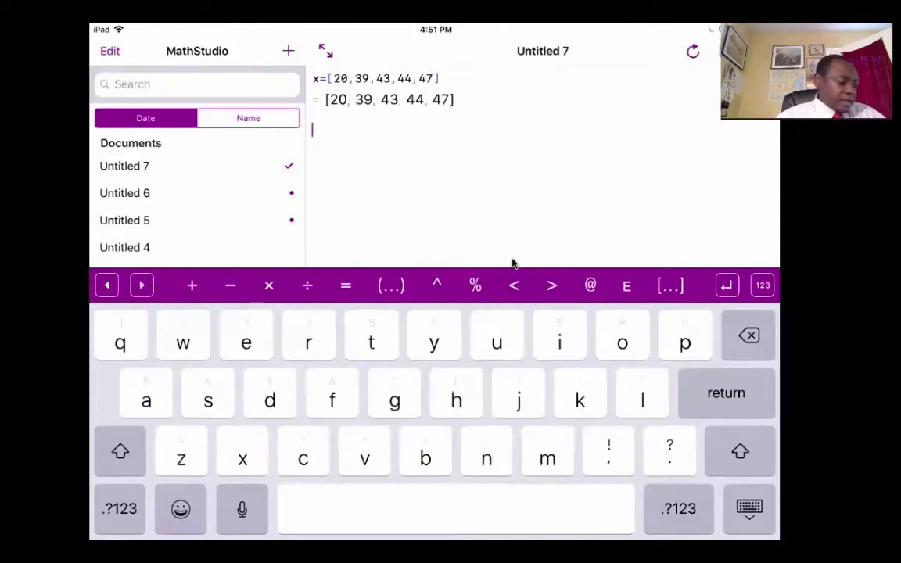
Define the number-of-bids list y=[3,5,8,9,10] below the price list
type("y=[")
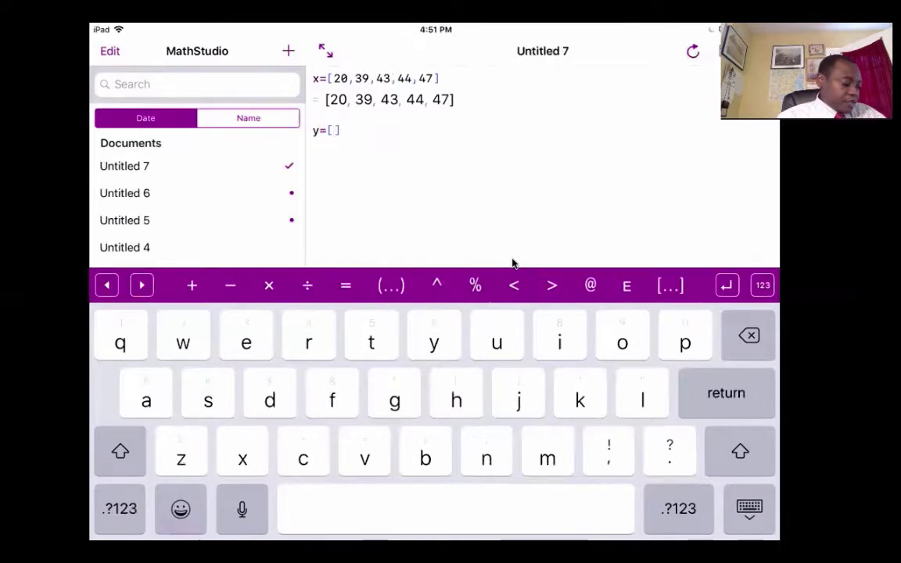
type("3")
type(",5")
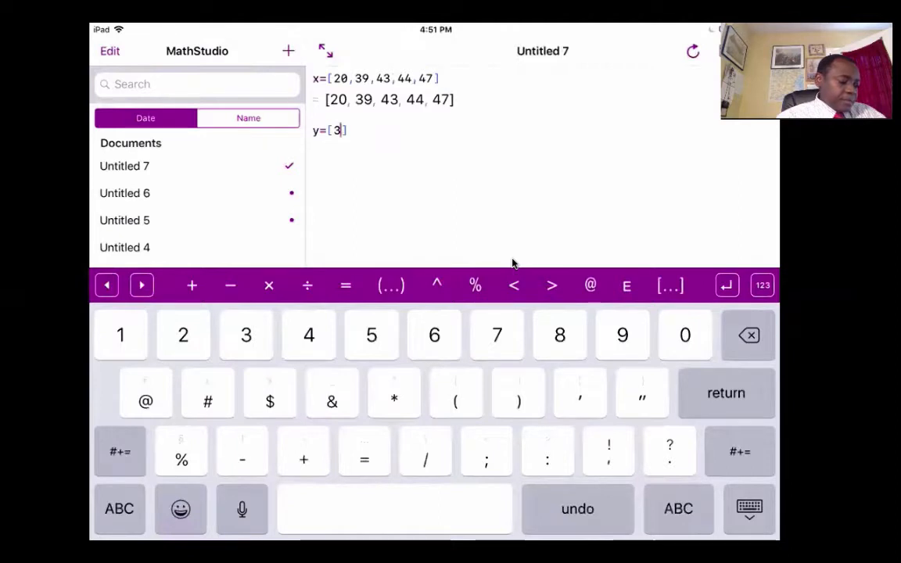
type(",8,")
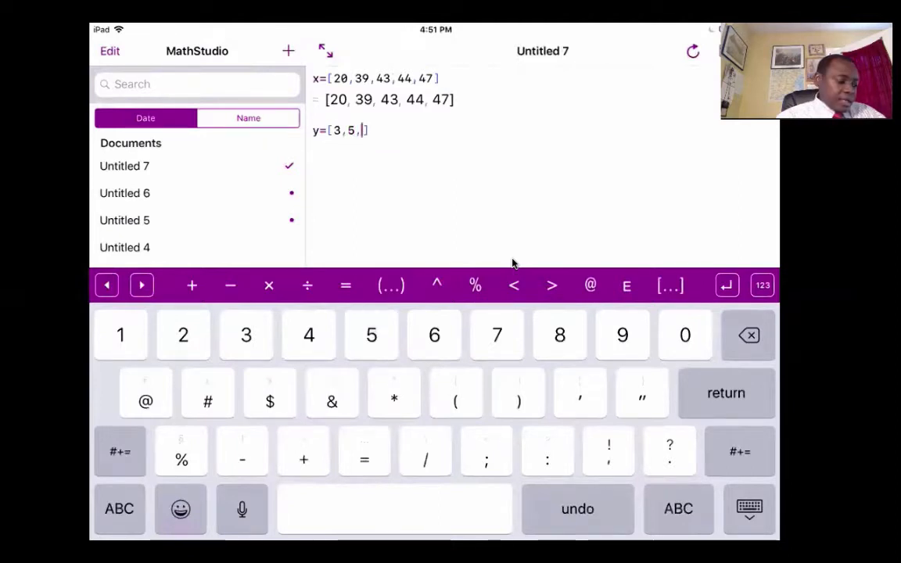
type("9,1")
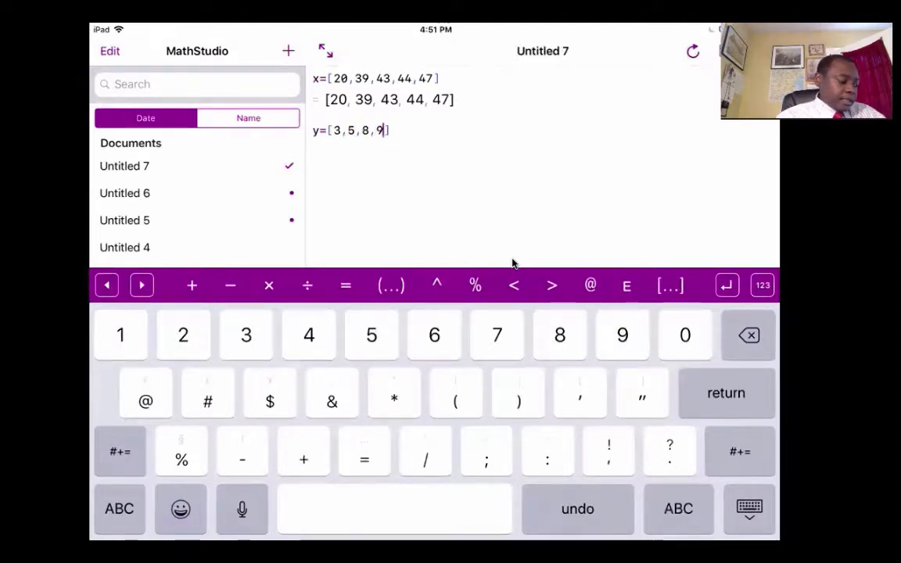
type("0")
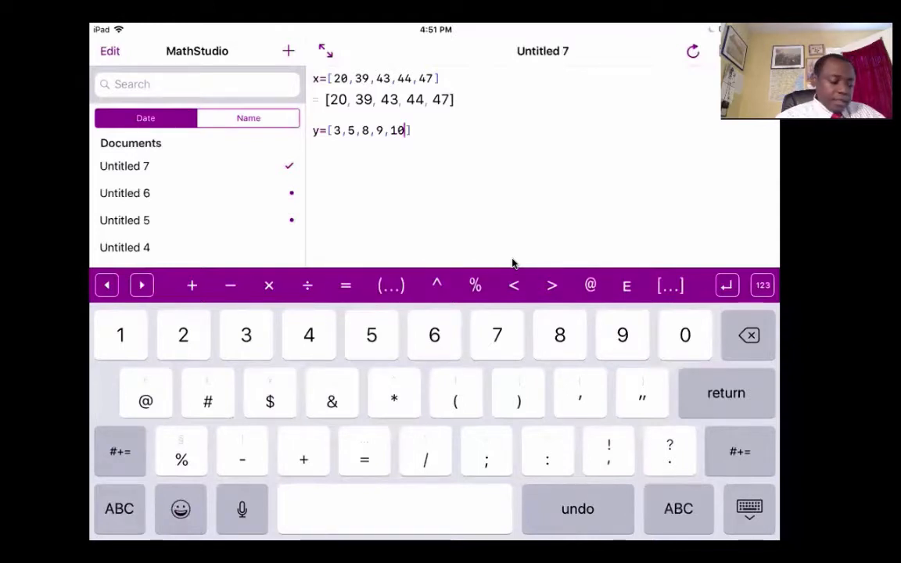
key("Return")
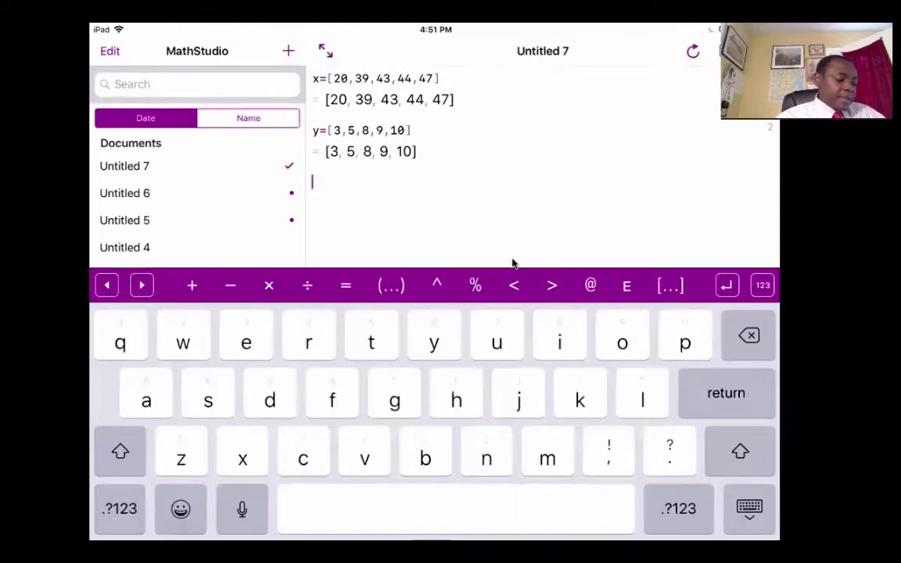
Plot the bids data with its regression line using LinearFitPlot(x,y)
type("Lin")
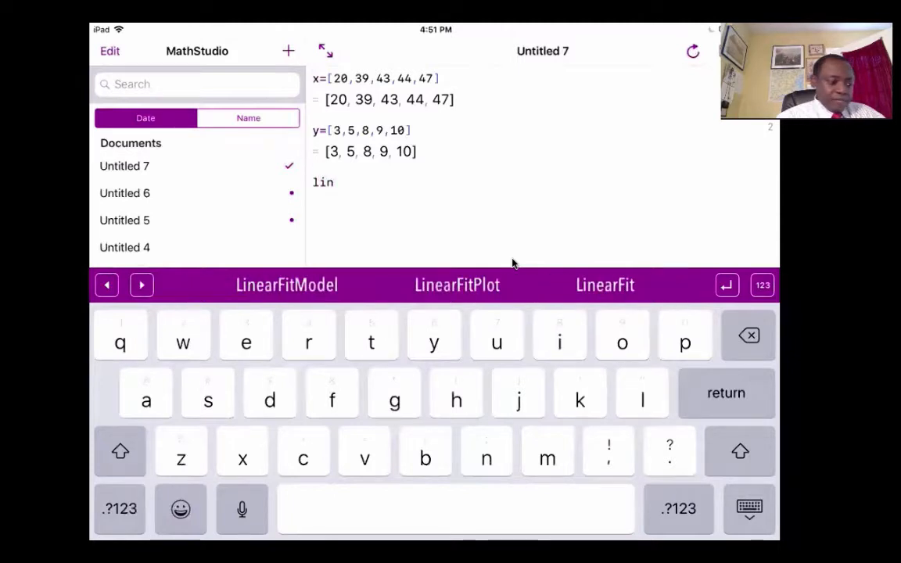
left_click(457, 284)
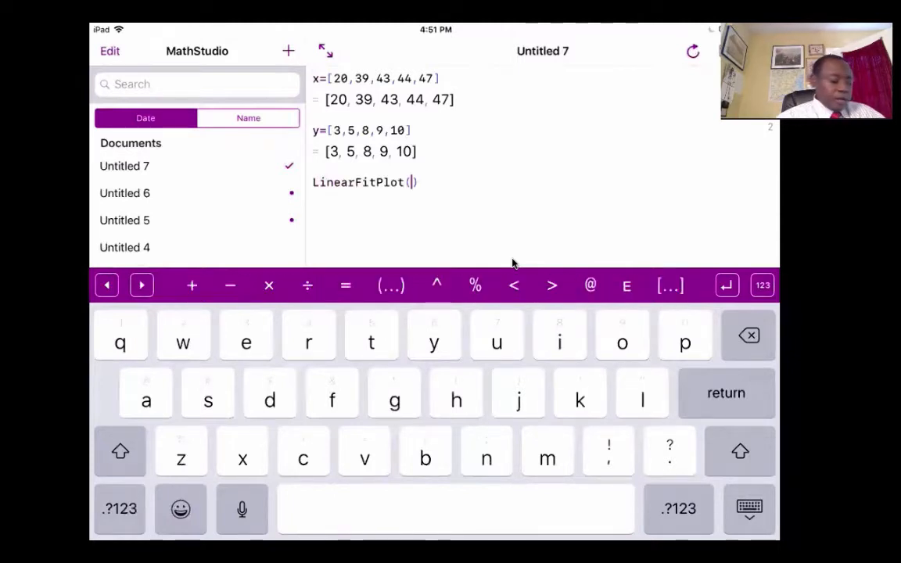
type("x,y")
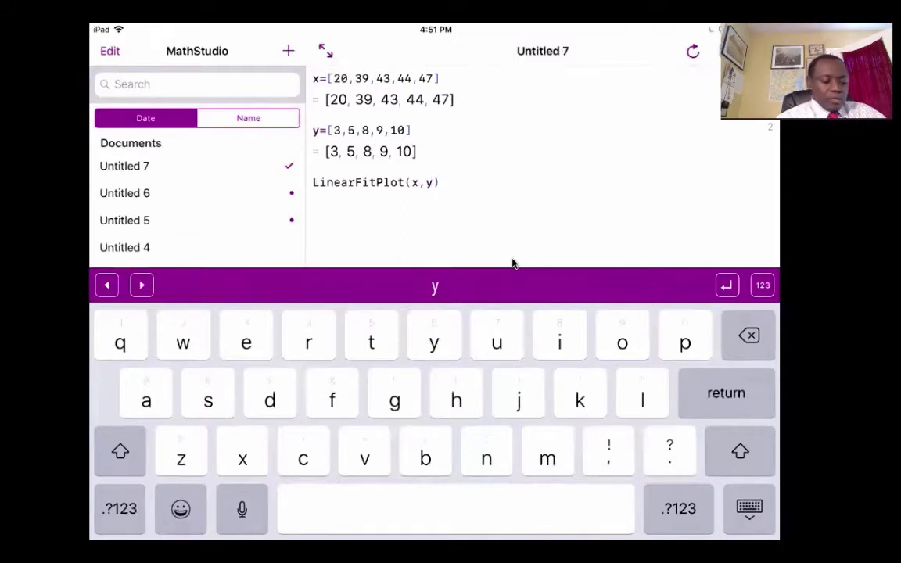
key("Return")
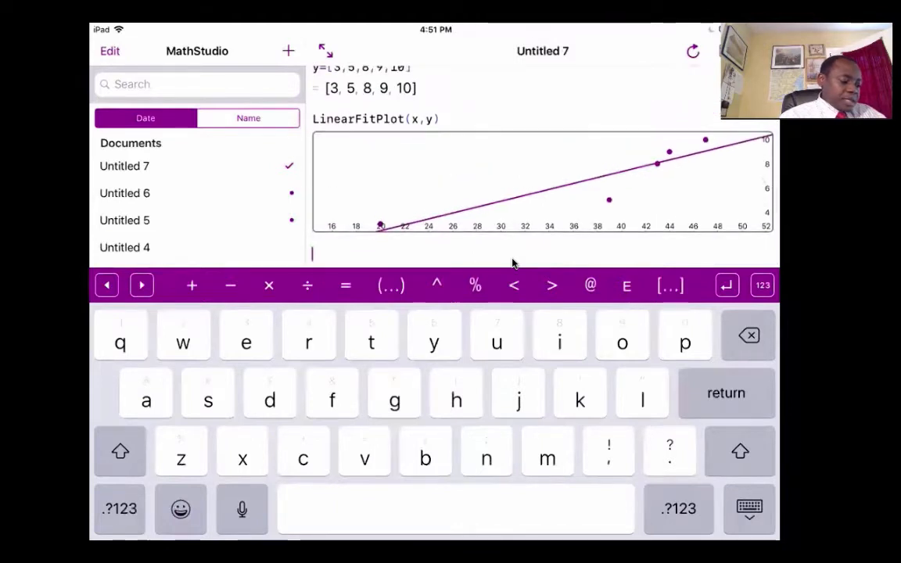
Calculate the regression coefficients of the bids data with LinearFitModel(x,y)
type("lin")
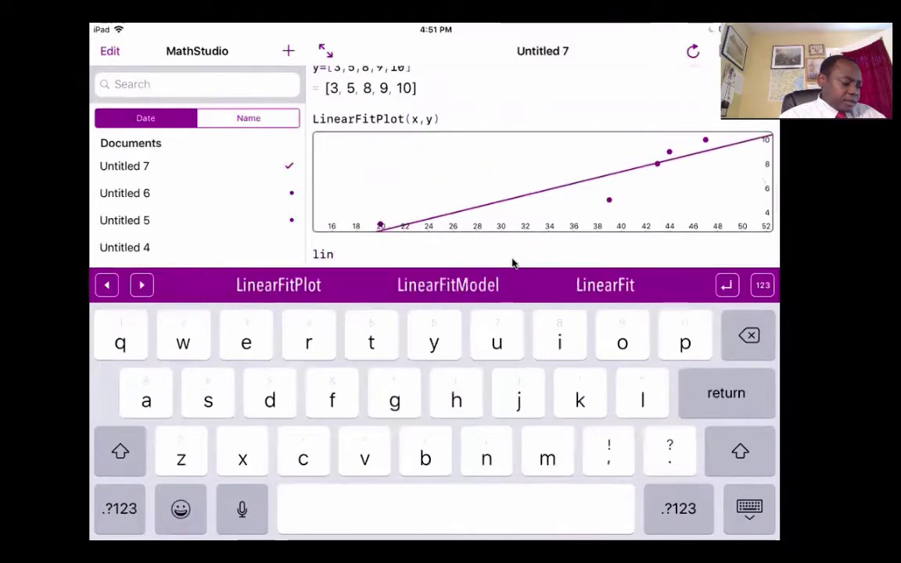
left_click(448, 284)
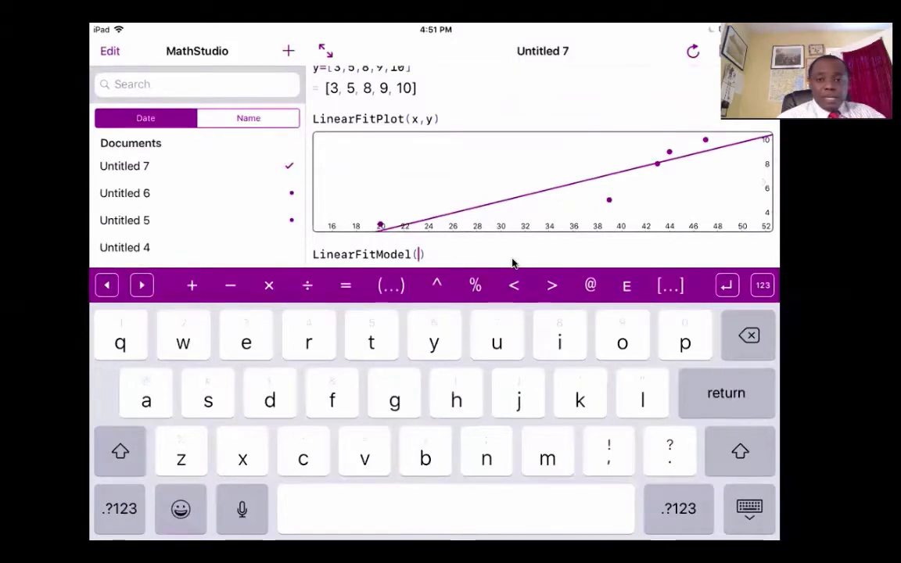
type("x,y")
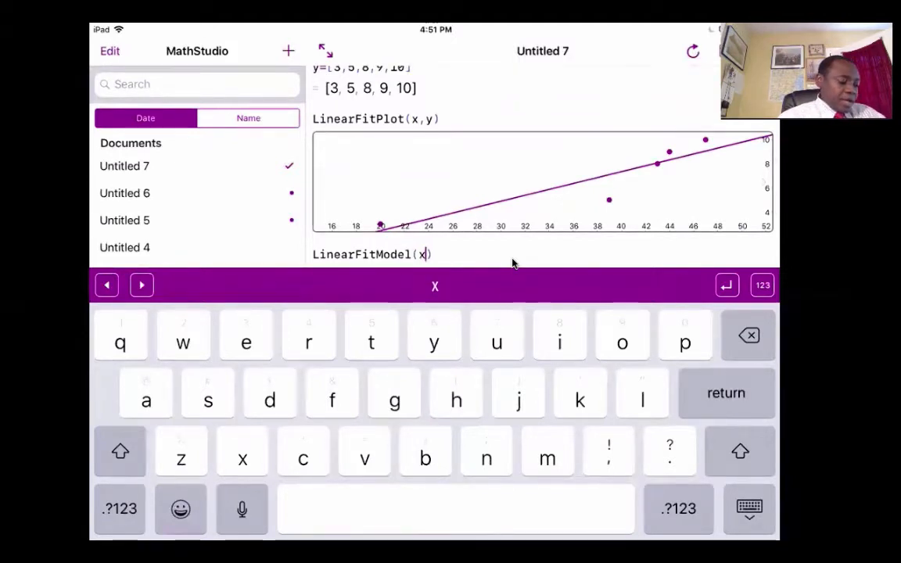
key("Return")
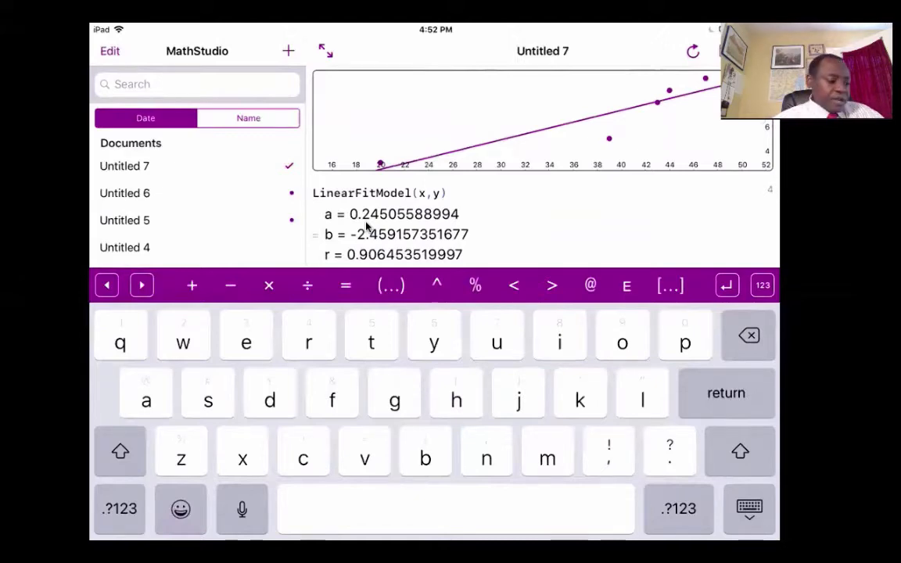
Switch to the Hawkes Learning page in the browser, submit .245 as the estimated slope and continue to step 2 of question 1
key("super+Tab")
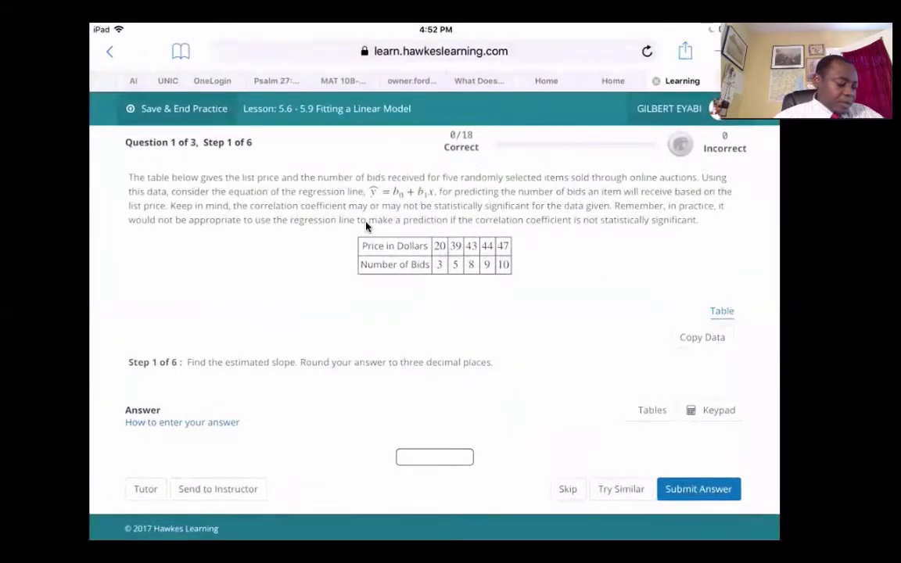
left_click(434, 457)
type(".24")
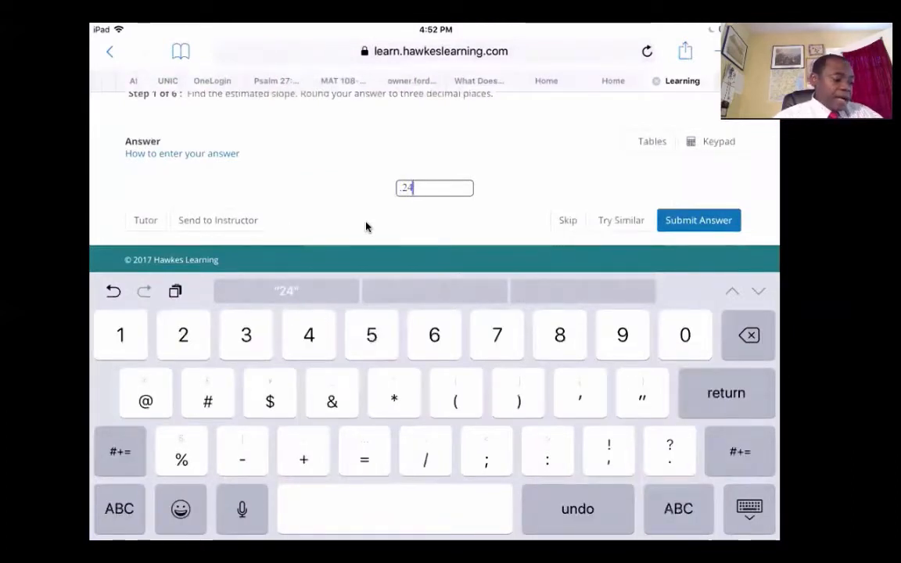
type("5")
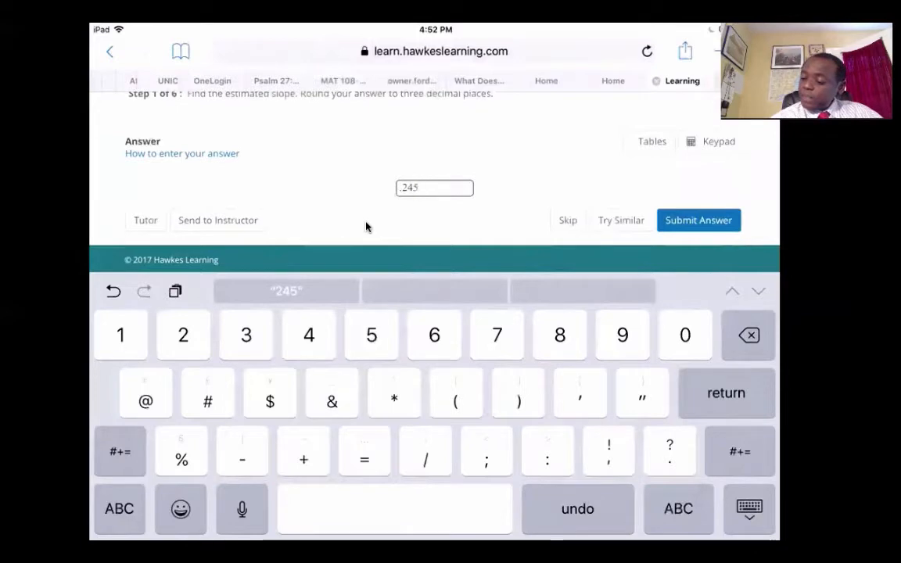
key("Return")
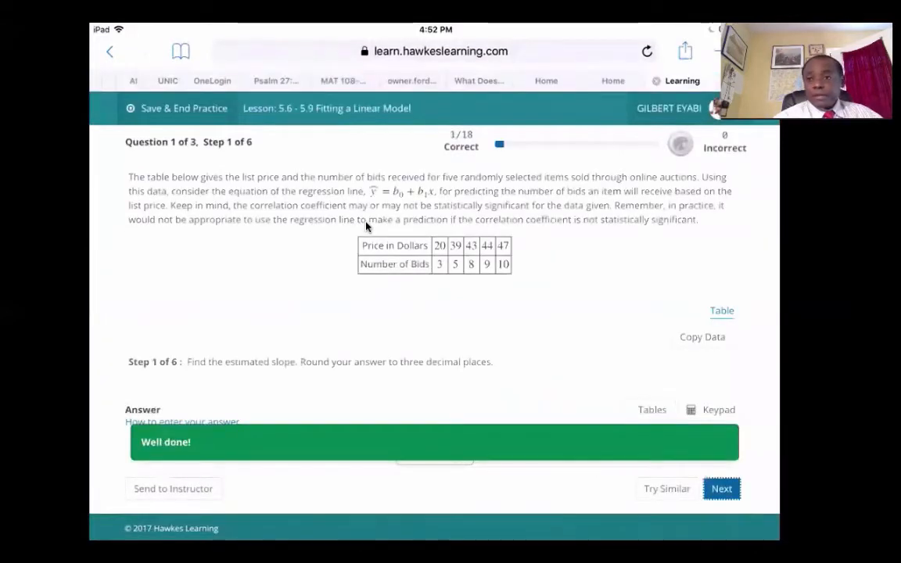
key("Return")
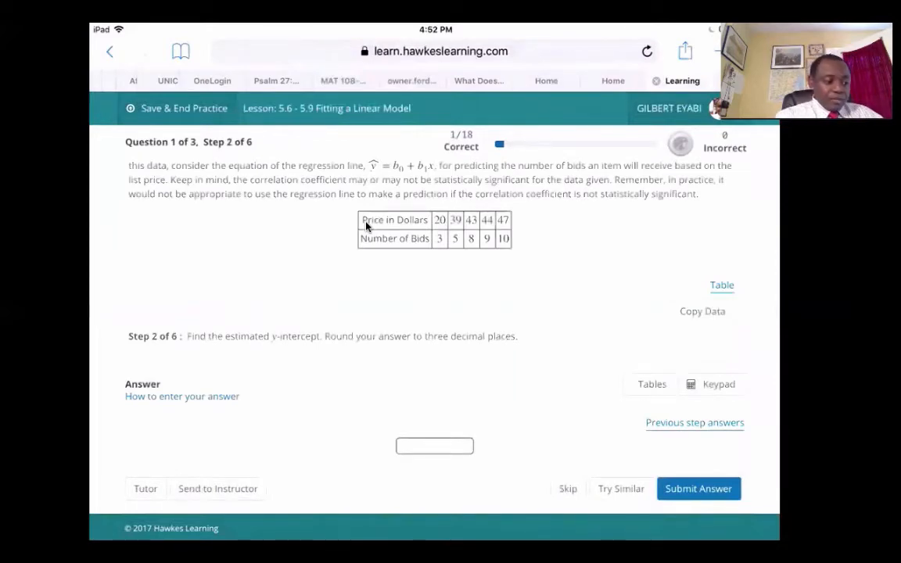
Check the y-intercept in MathStudio, submit -2.459 as the estimated y-intercept on the Hawkes Learning page and continue to step 3
key("alt+Tab")
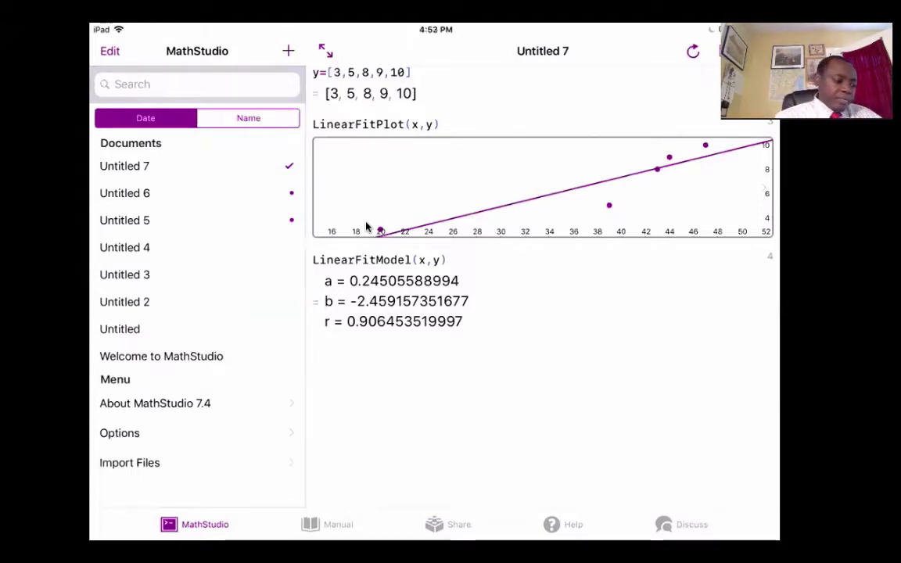
key("super+Tab")
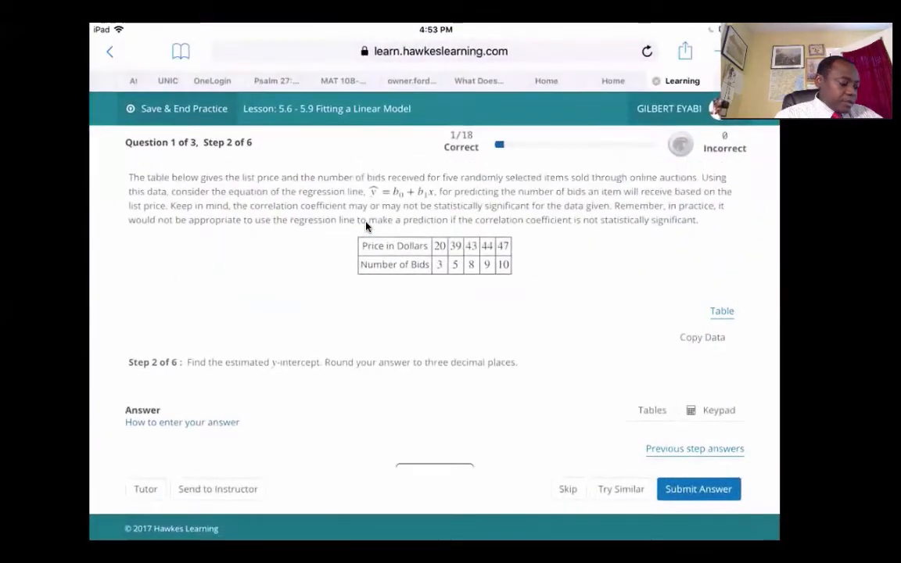
scroll(366, 226, "down", 1)
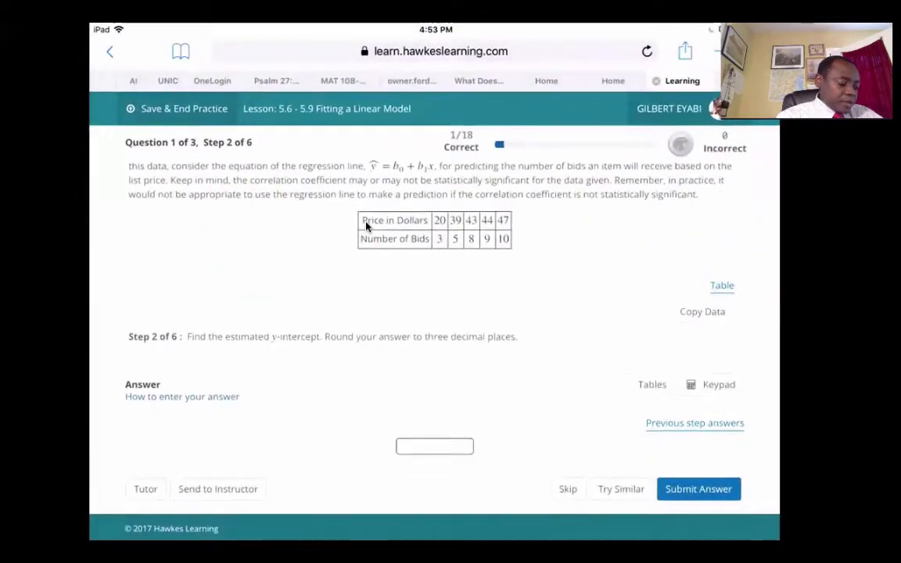
left_click(434, 446)
left_click(119, 508)
type("-")
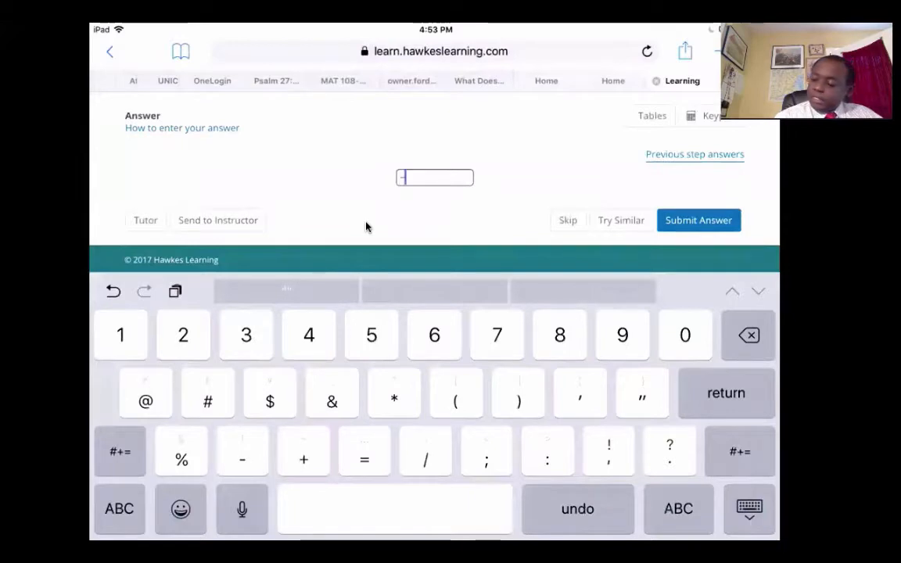
type("2")
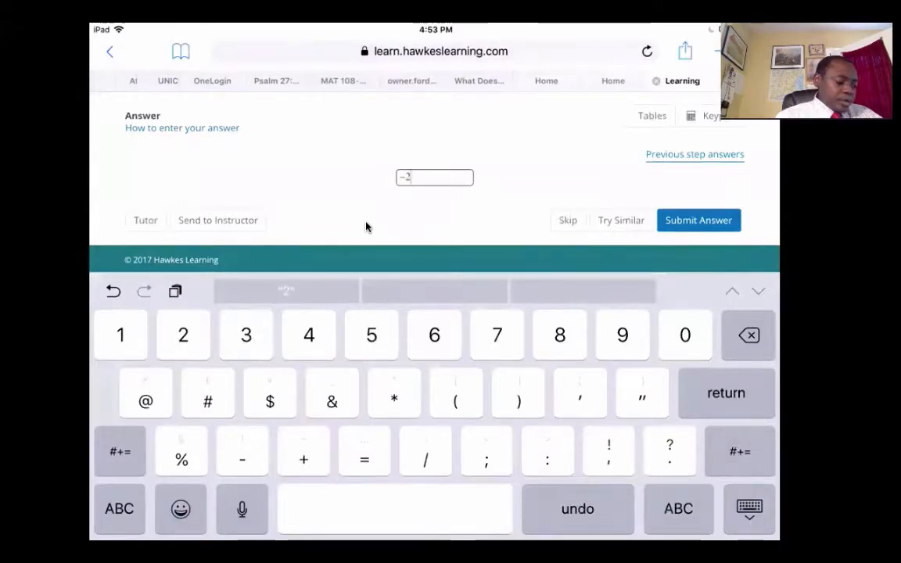
type(".4")
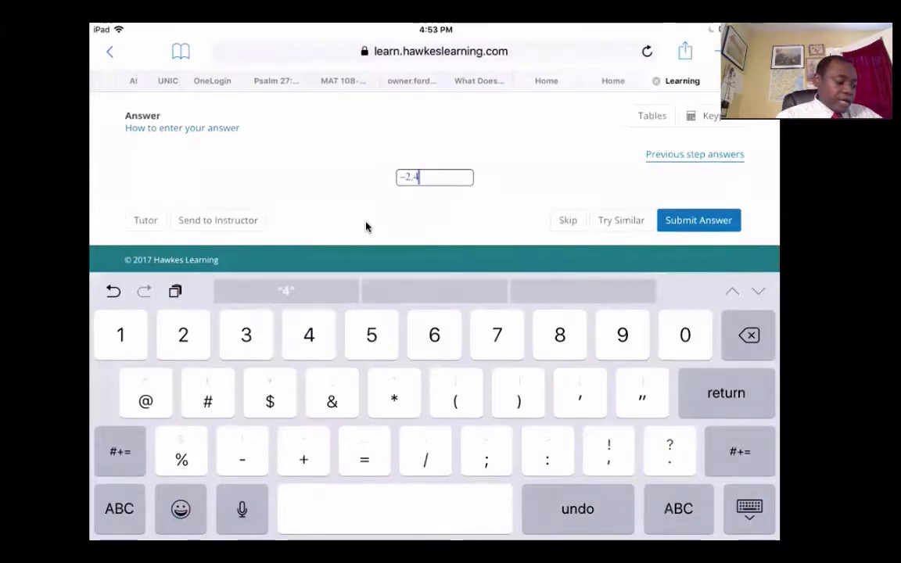
type("59")
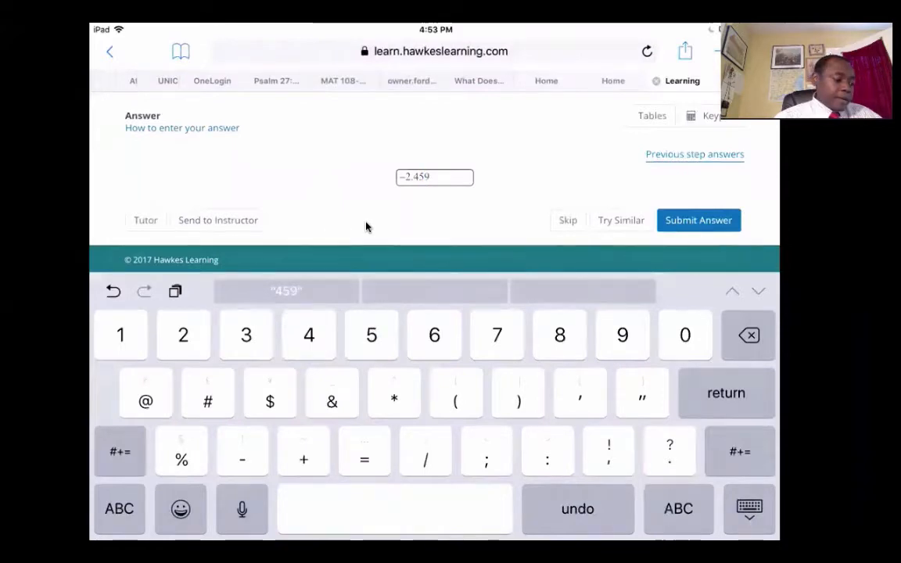
key("Return")
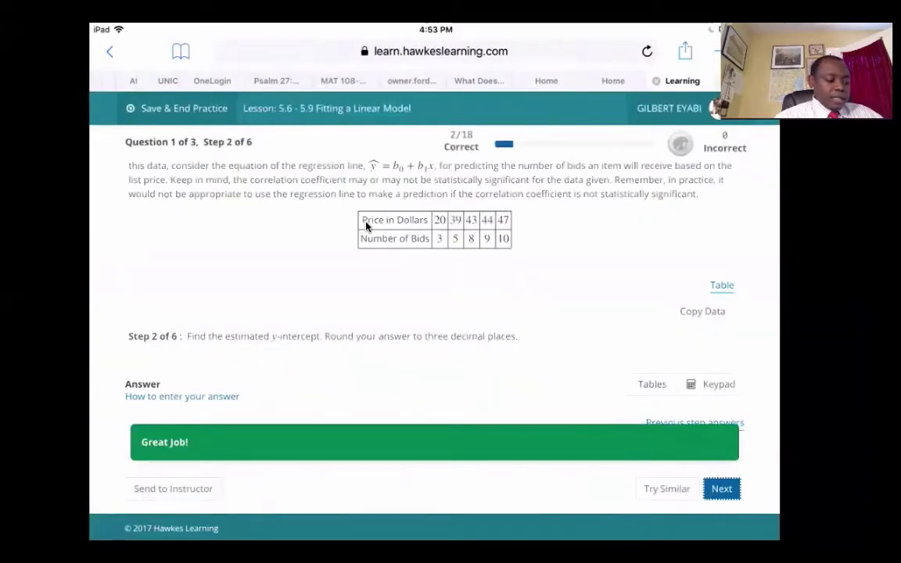
key("Return")
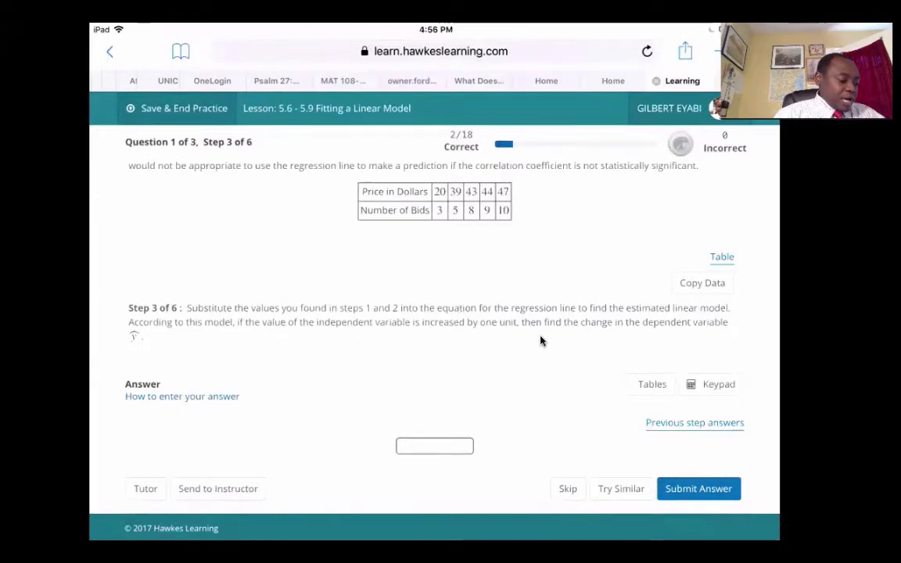
Check the slope in MathStudio and submit .245 on the Hawkes Learning page as the change in the dependent variable for step 3
left_click(435, 446)
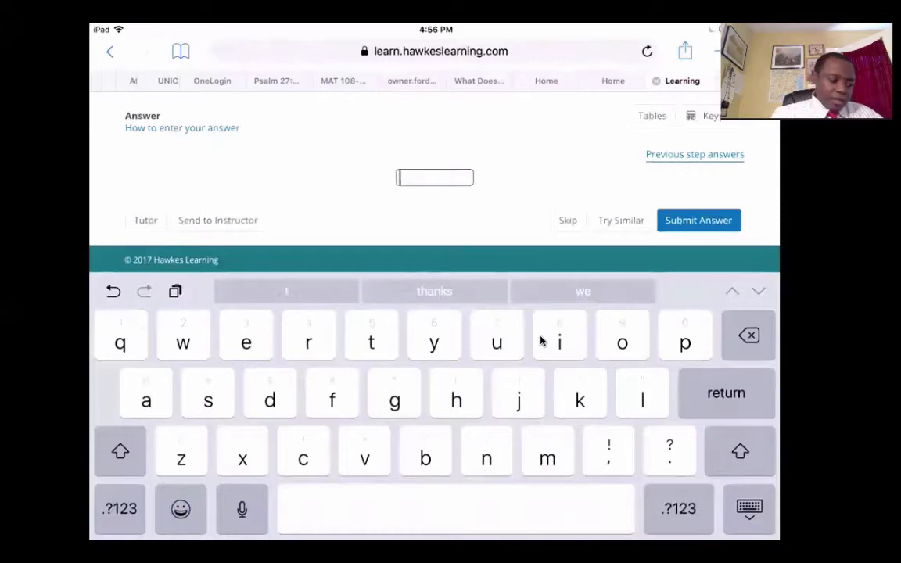
key("Home")
key("Home")
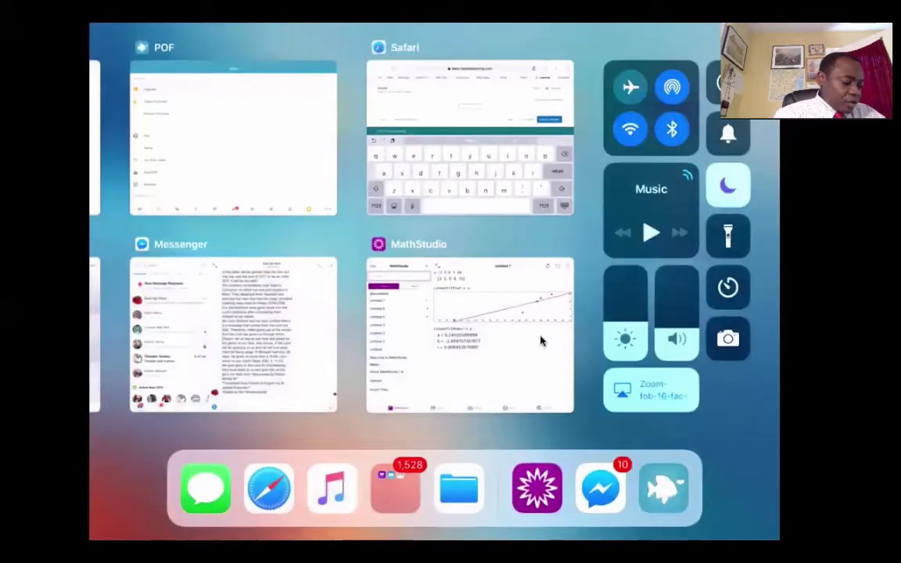
left_click(541, 341)
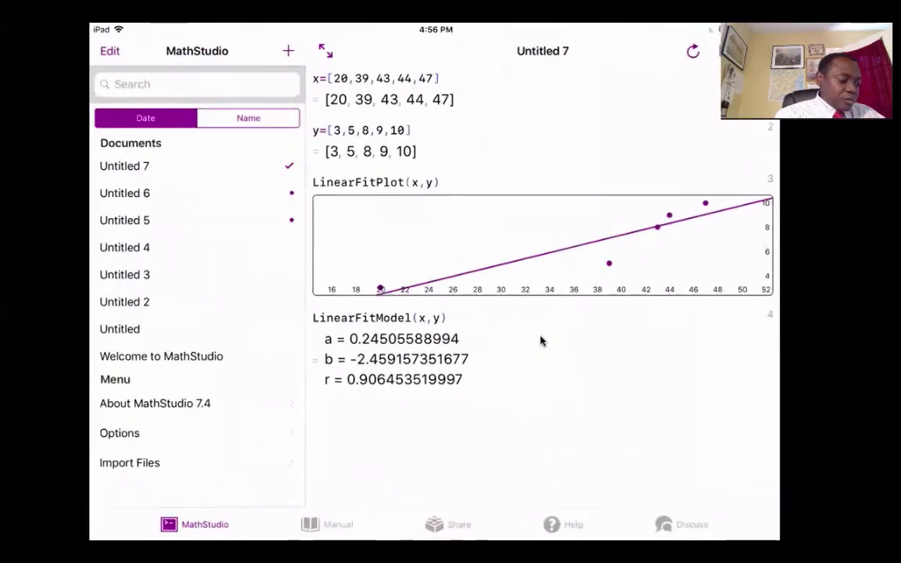
key("Home")
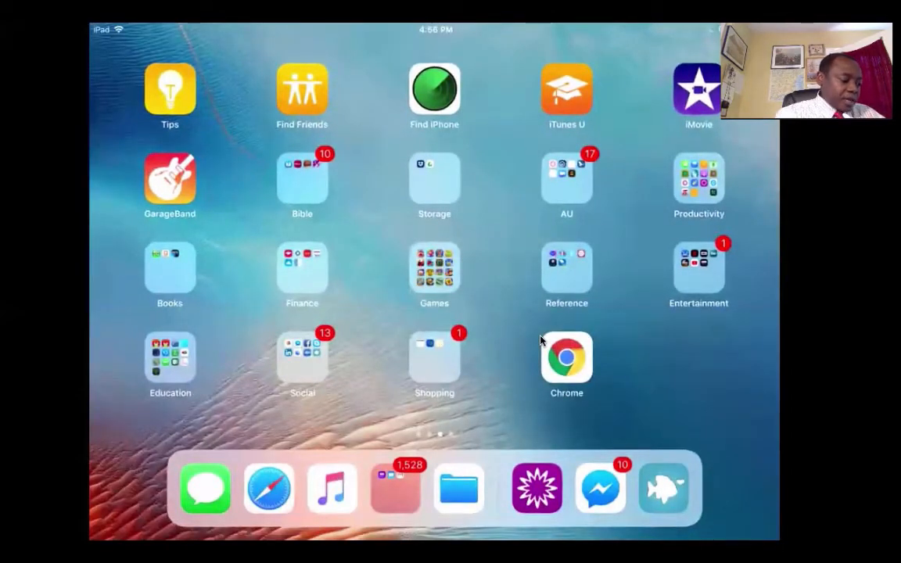
key("Home")
key("Home")
left_click(540, 341)
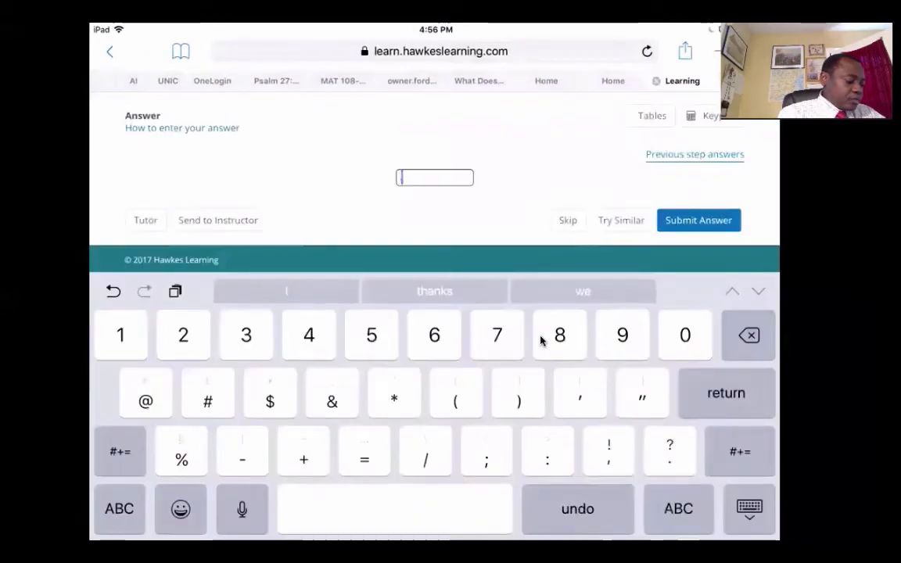
type("245")
key("Return")
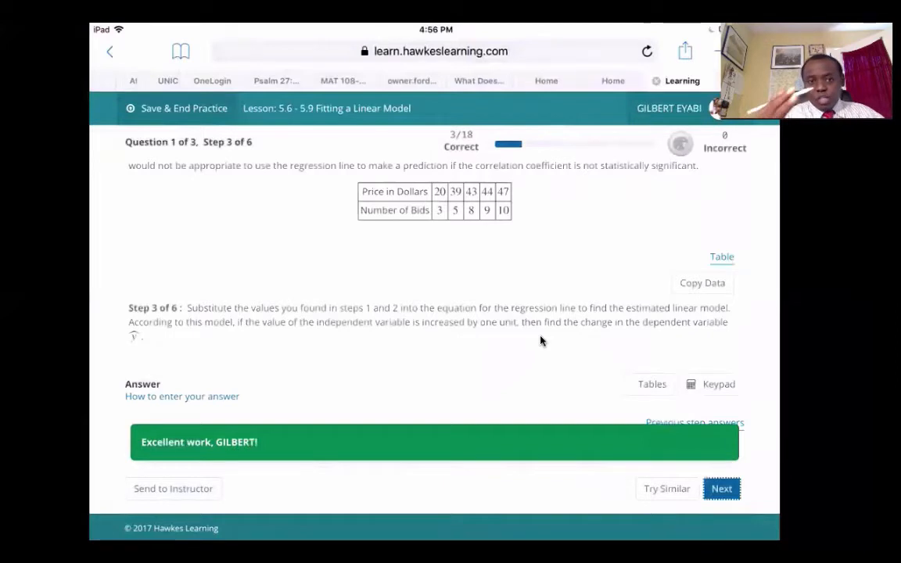
Continue to step 4, answer the true-or-false statement about points predicted by the linear model and proceed to step 5
key("Return")
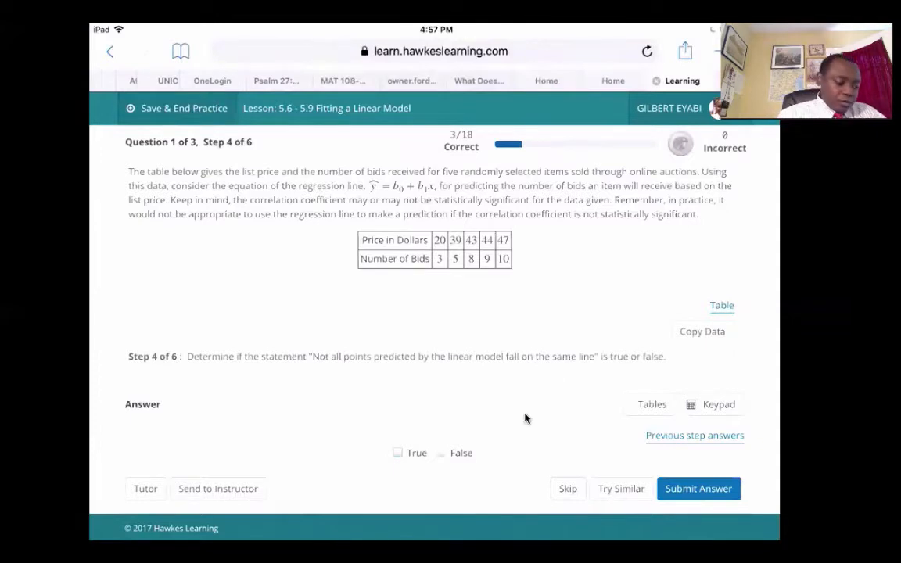
left_click(724, 489)
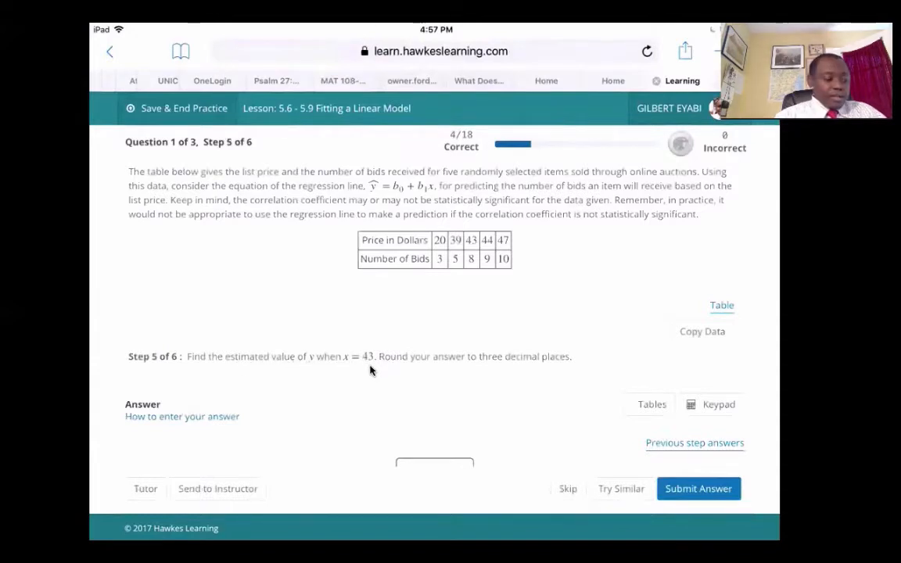
Switch to MathStudio and enter the expression (.245)*43+(-2.459) below the regression coefficients to estimate y at x = 43
scroll(371, 370, "down", 1)
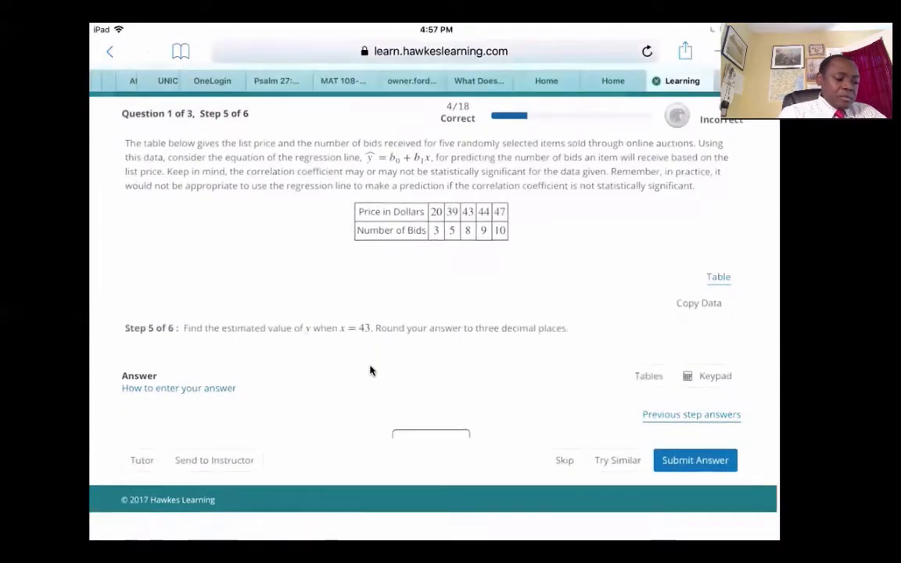
key("super+Tab")
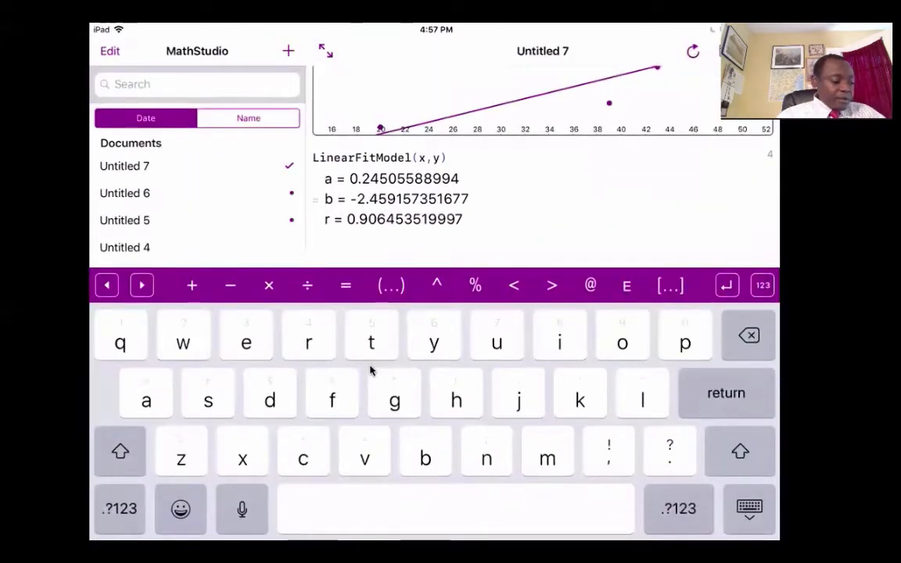
type("()")
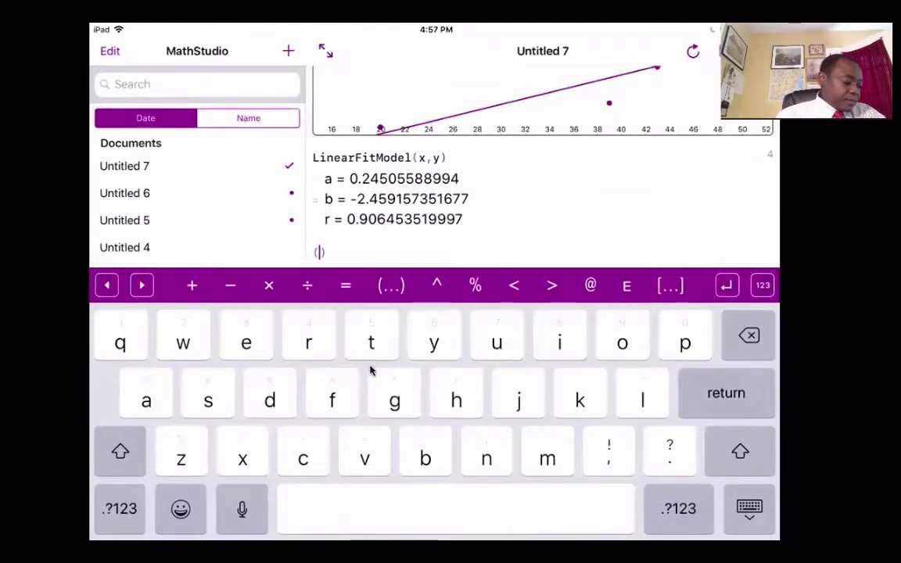
type(".245")
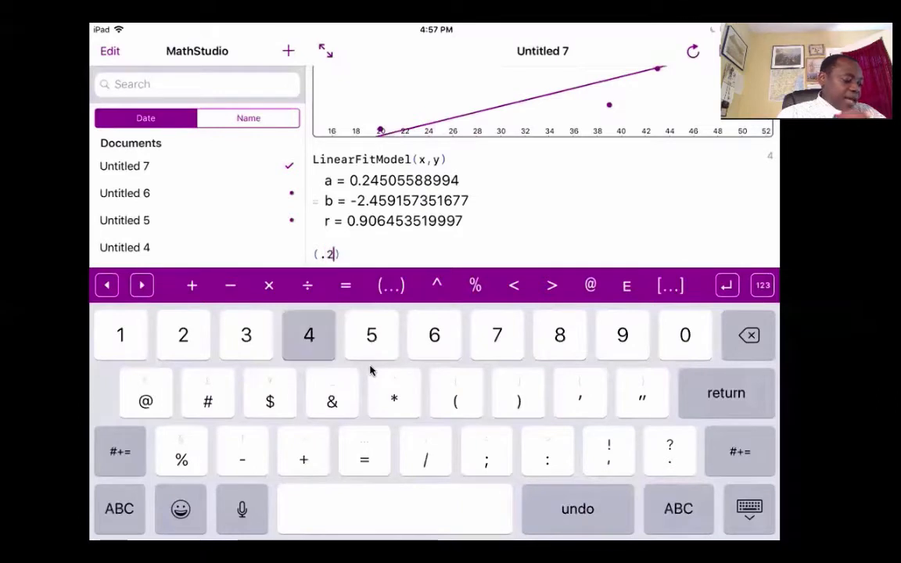
left_click(141, 287)
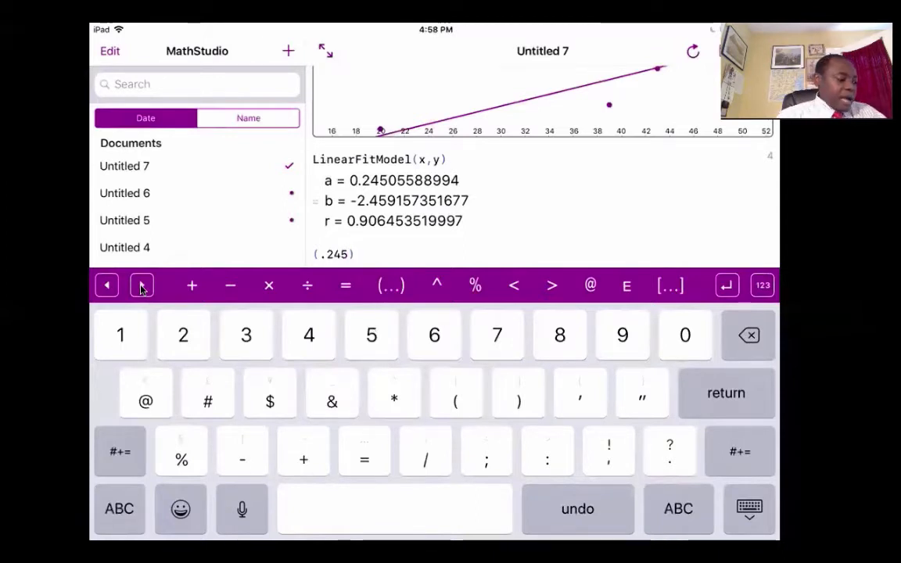
type("*")
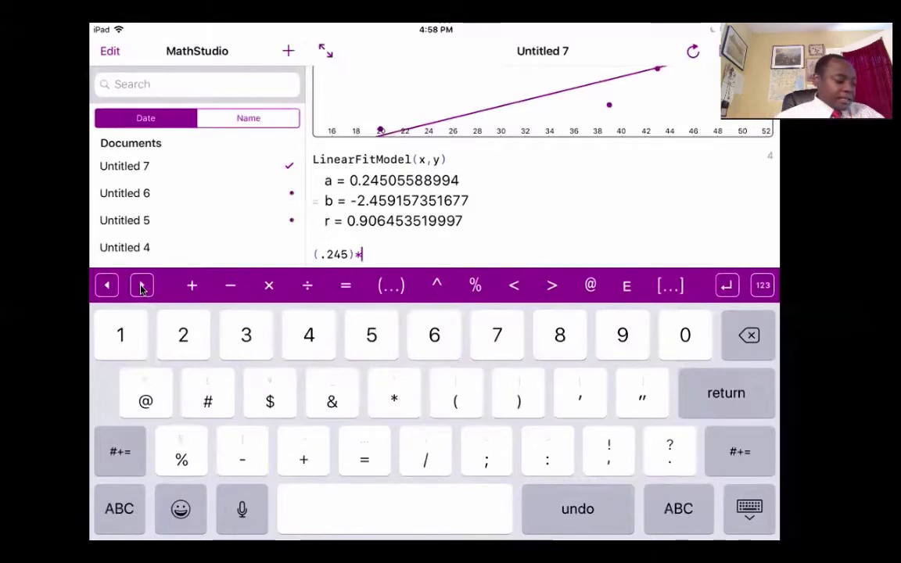
type("43")
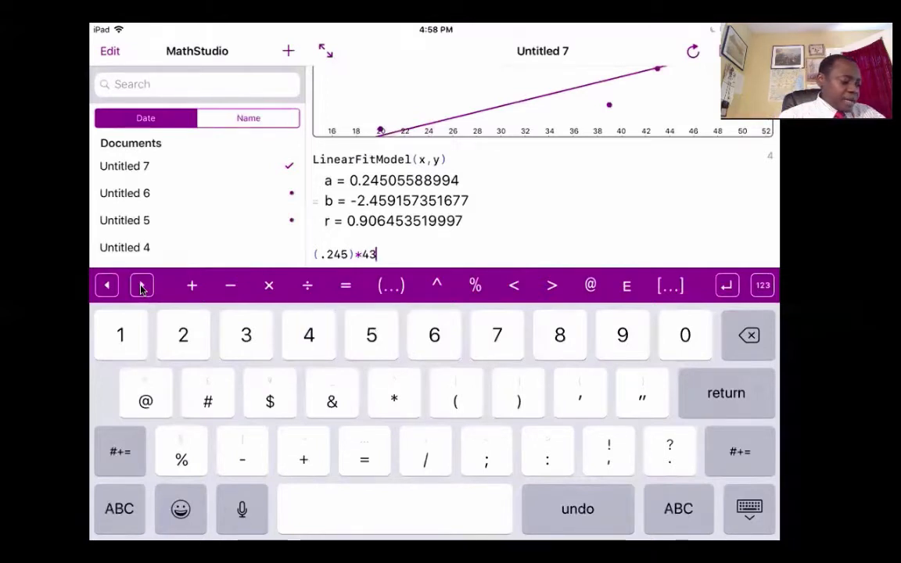
type("+")
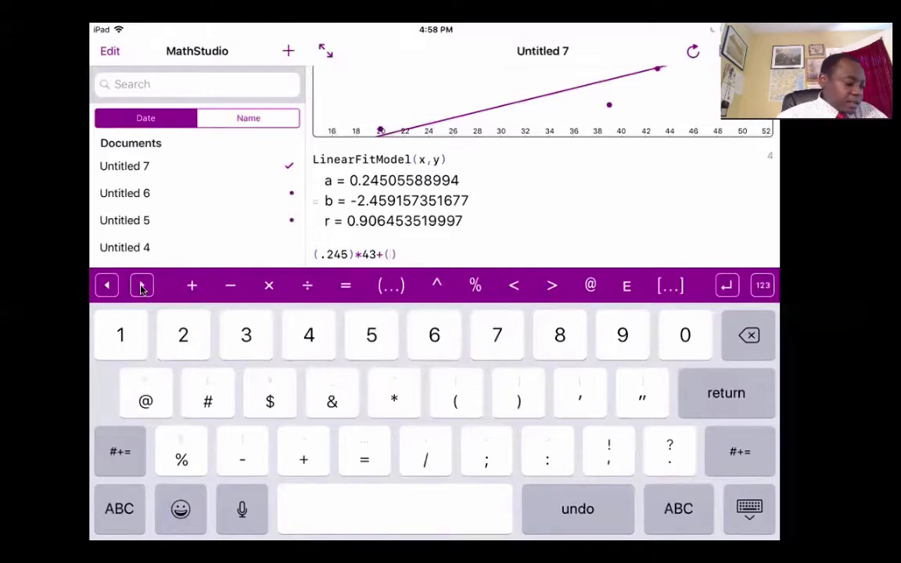
type("(-2")
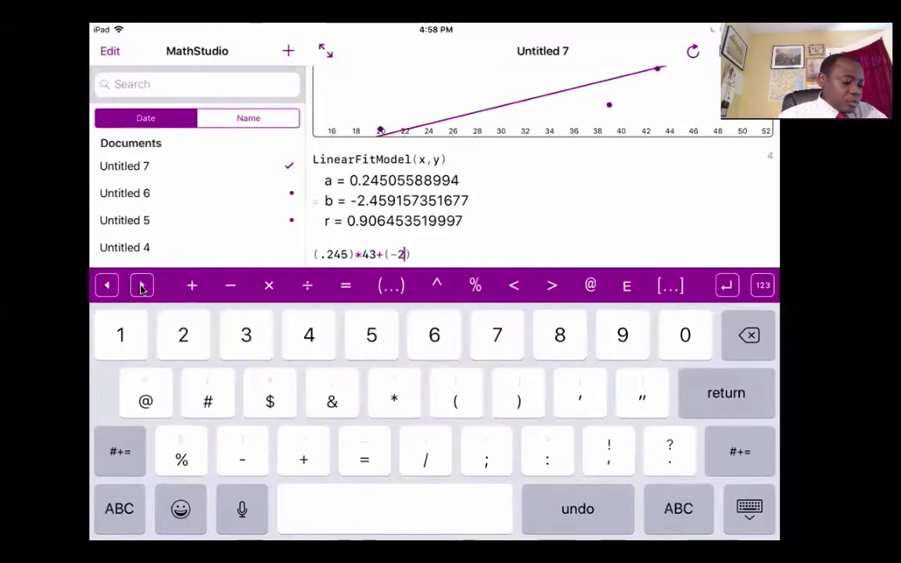
type(".4")
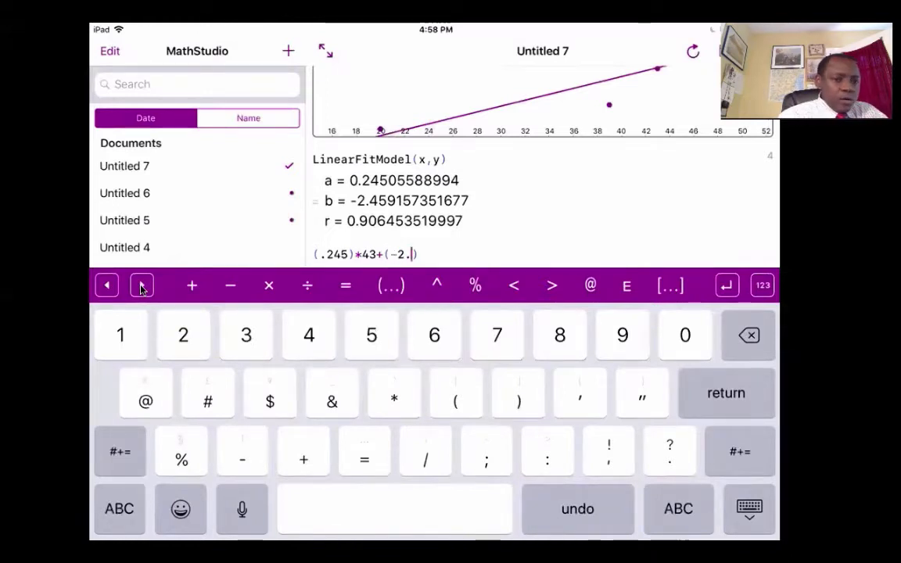
type("5")
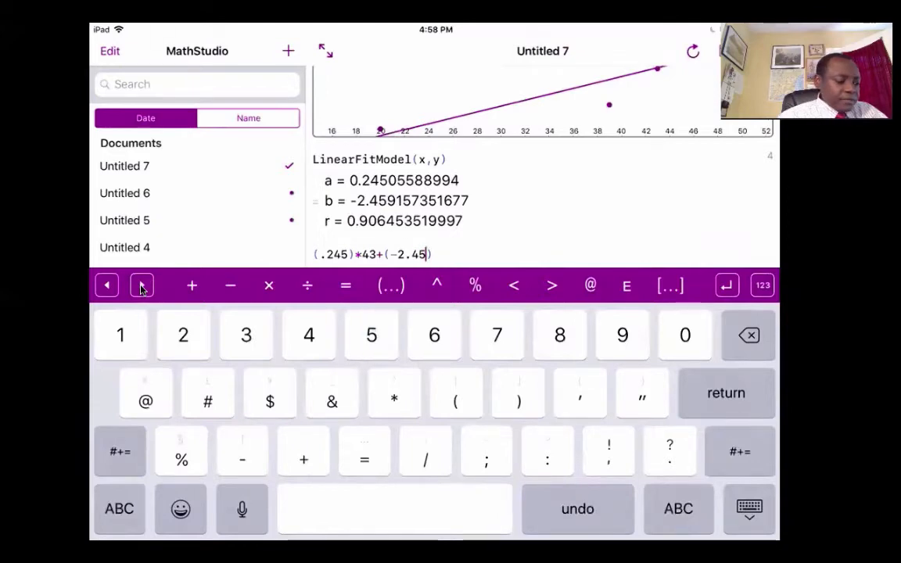
type("9")
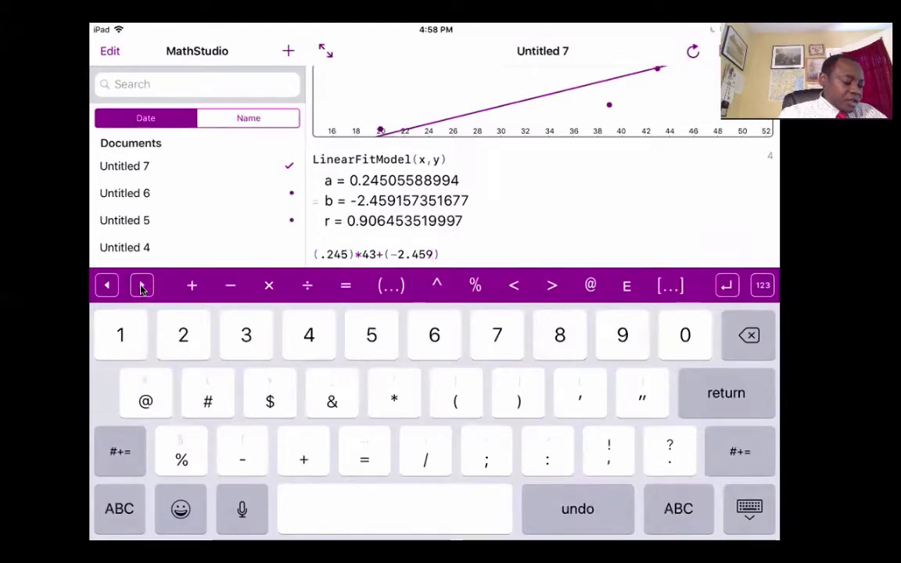
Recheck the step 5 question on the Hawkes Learning page and evaluate the entered expression in MathStudio
key("super+Tab")
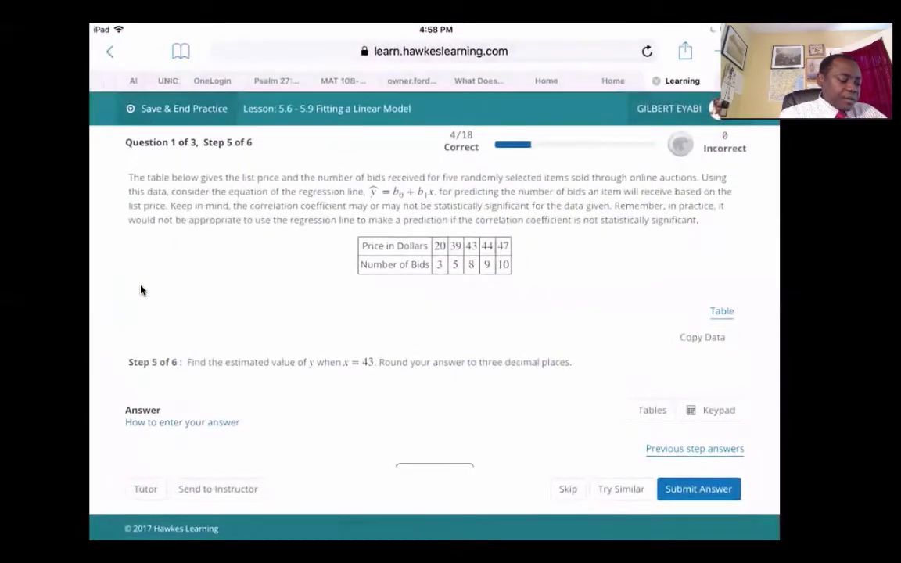
key("Home")
key("Home")
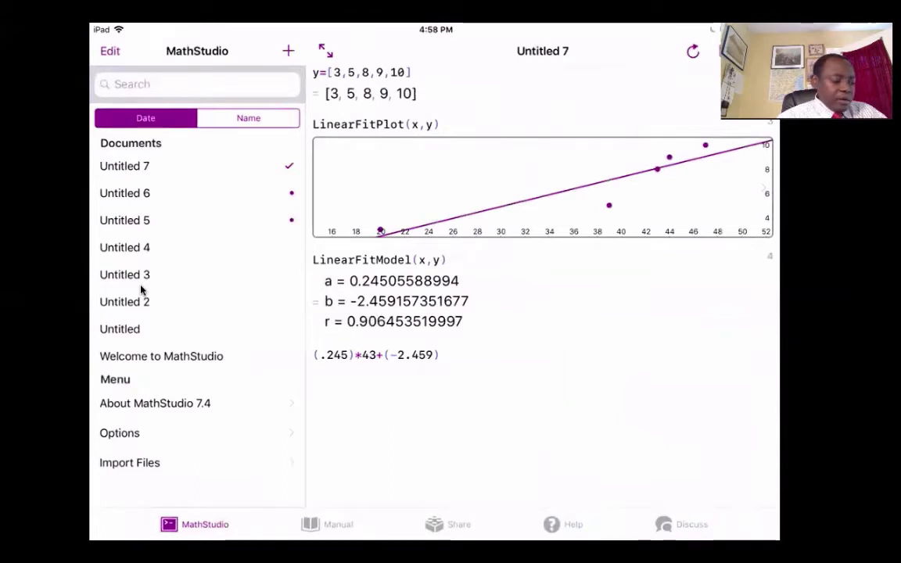
left_click(370, 369)
key("Return")
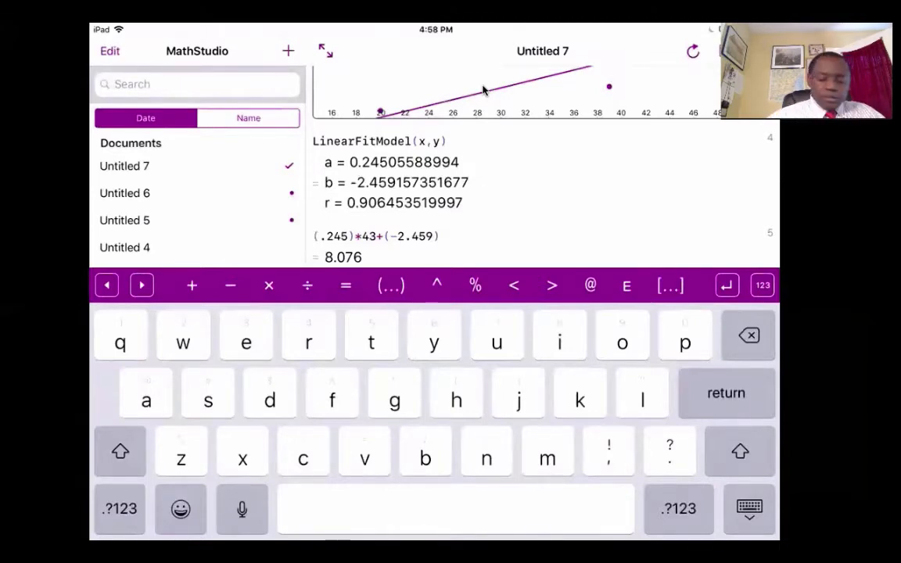
Switch to the Hawkes Learning page and submit 8.076 as the estimated value of y when x = 43
key("super+Tab")
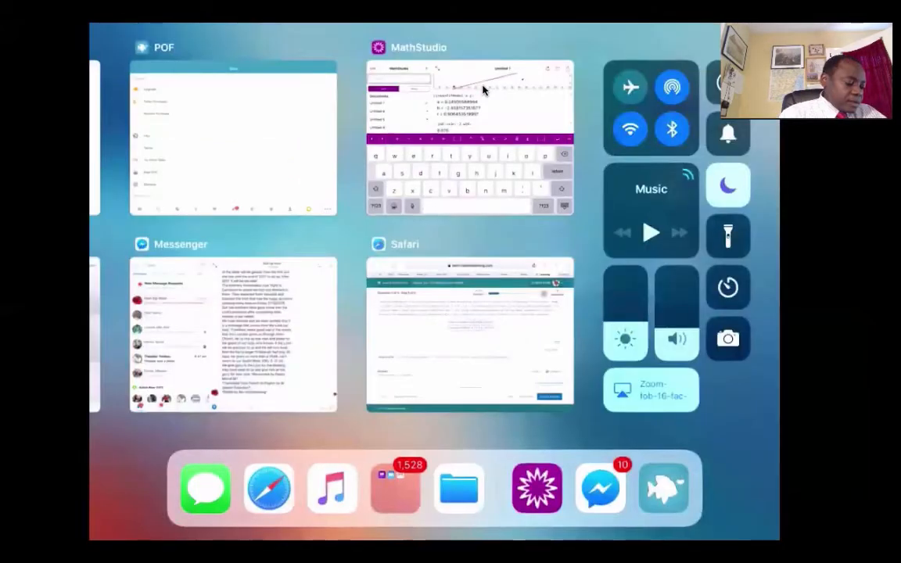
scroll(434, 313, "down", 1)
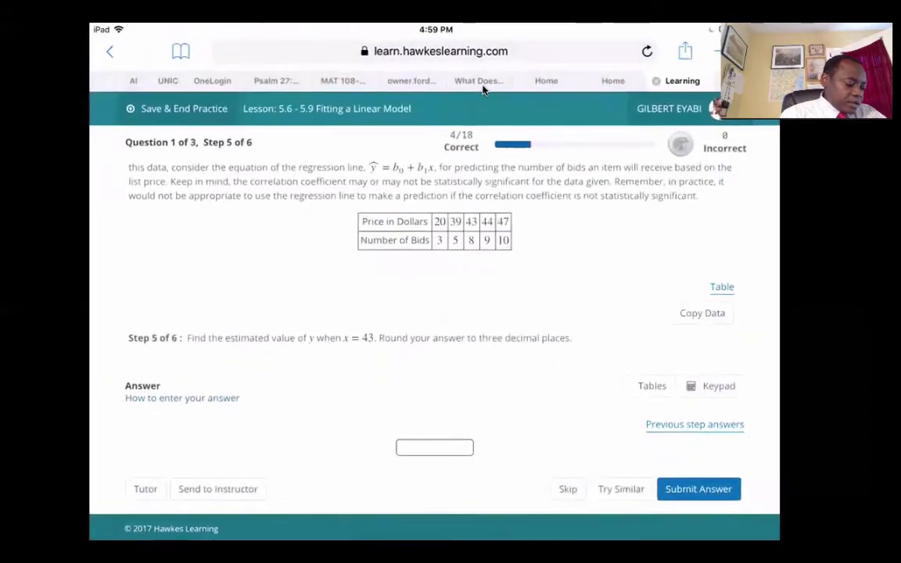
left_click(434, 447)
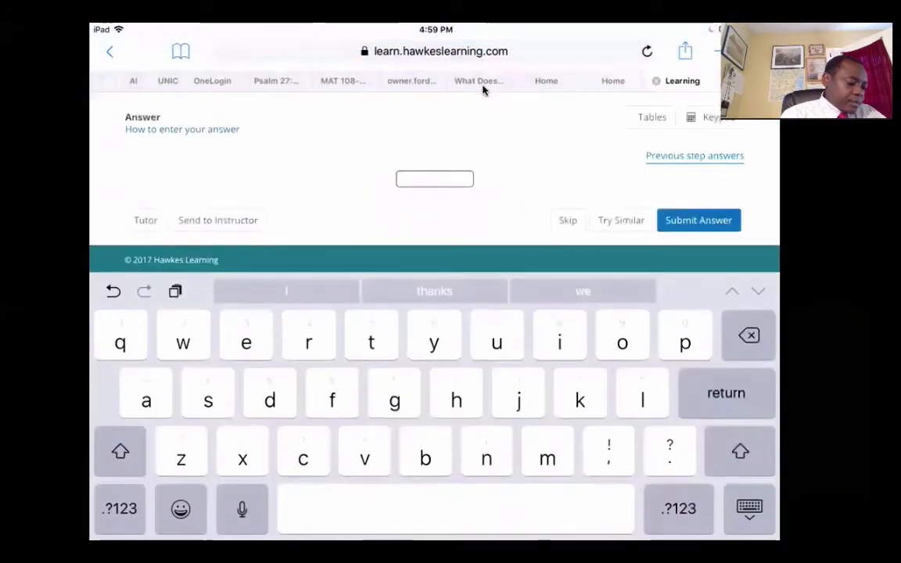
type("8")
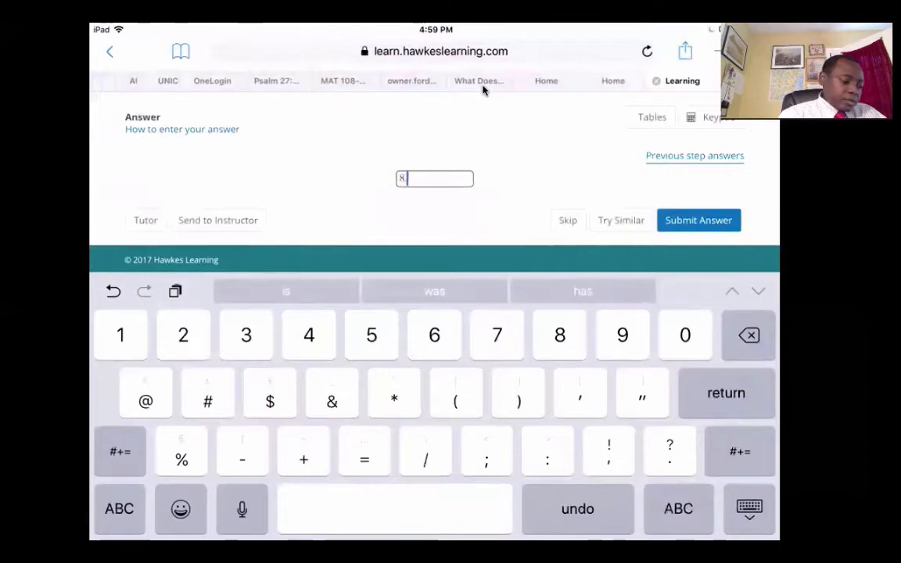
type(".0")
type("78")
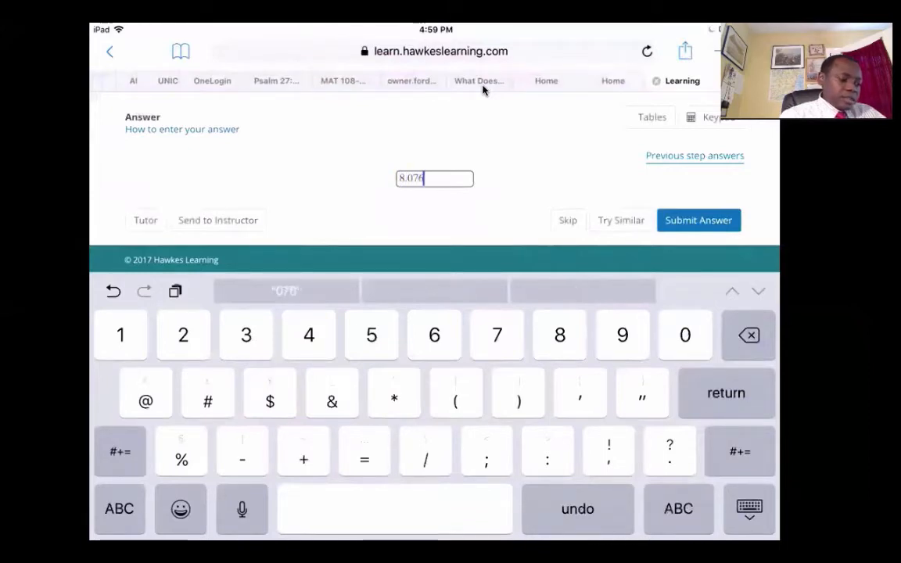
key("Return")
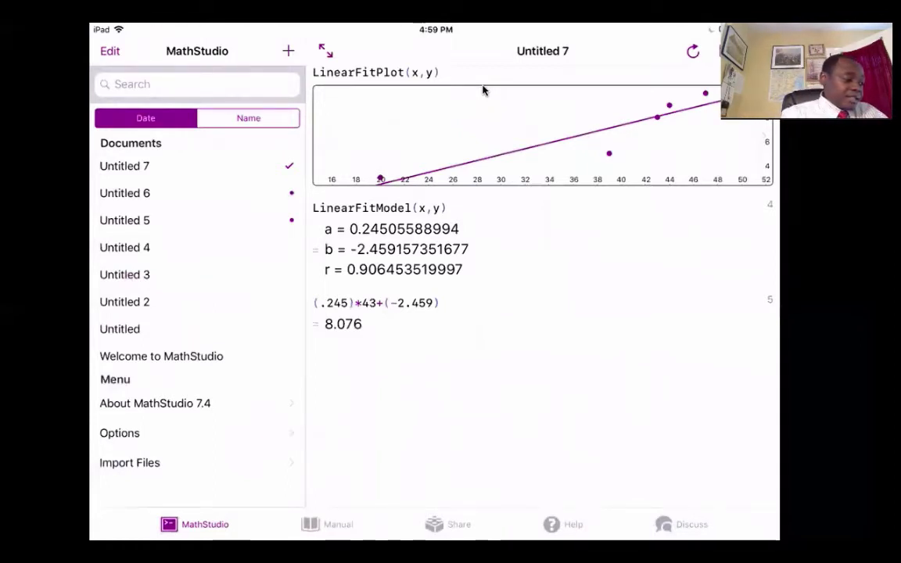
Open the MathStudio regression plot full size, trace the line to about x = 43 to check the estimate, and return to the worksheet
left_click(482, 90)
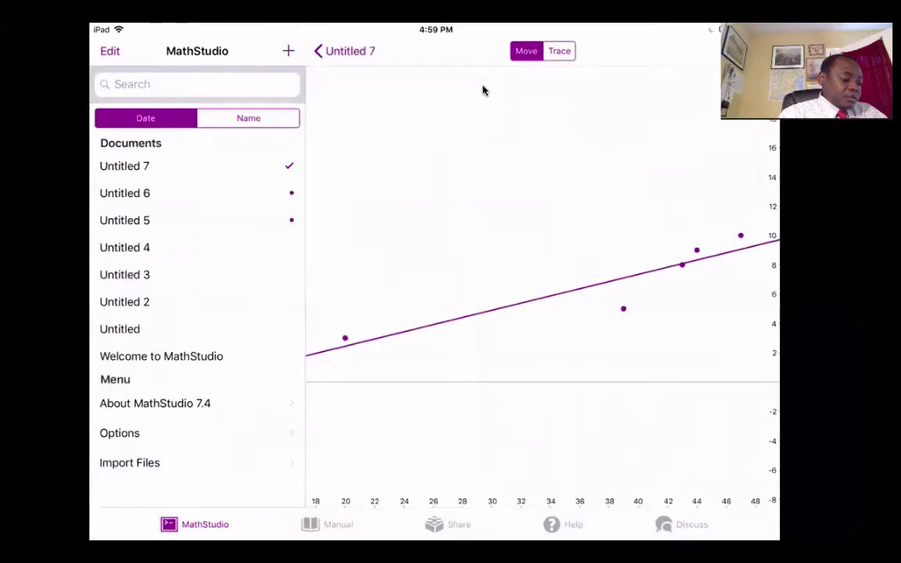
scroll(483, 89, "down", 5)
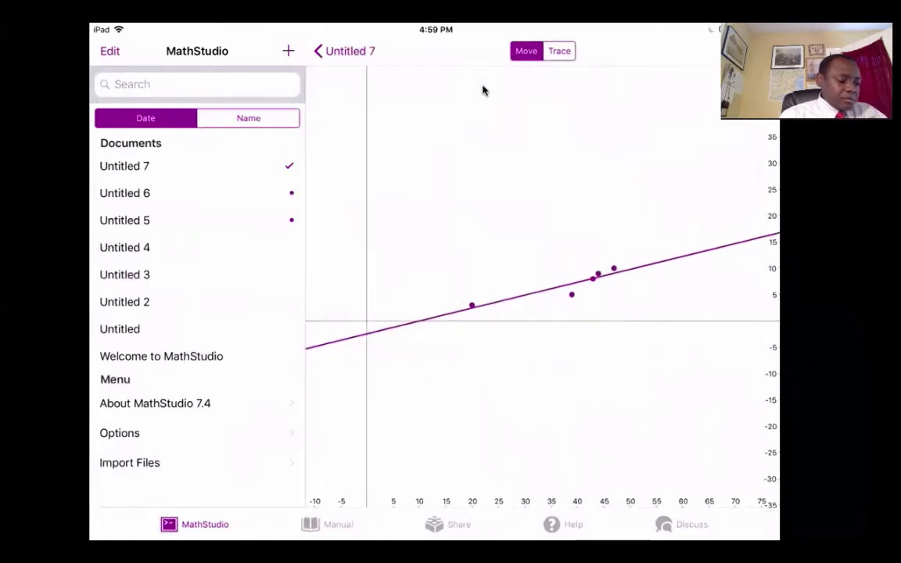
left_click(559, 51)
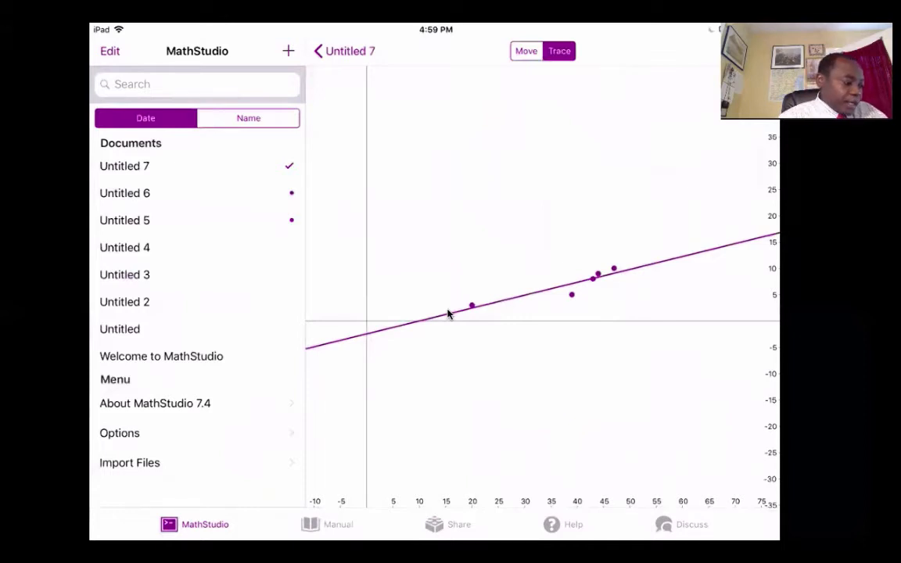
left_click_drag(395, 327, 592, 279)
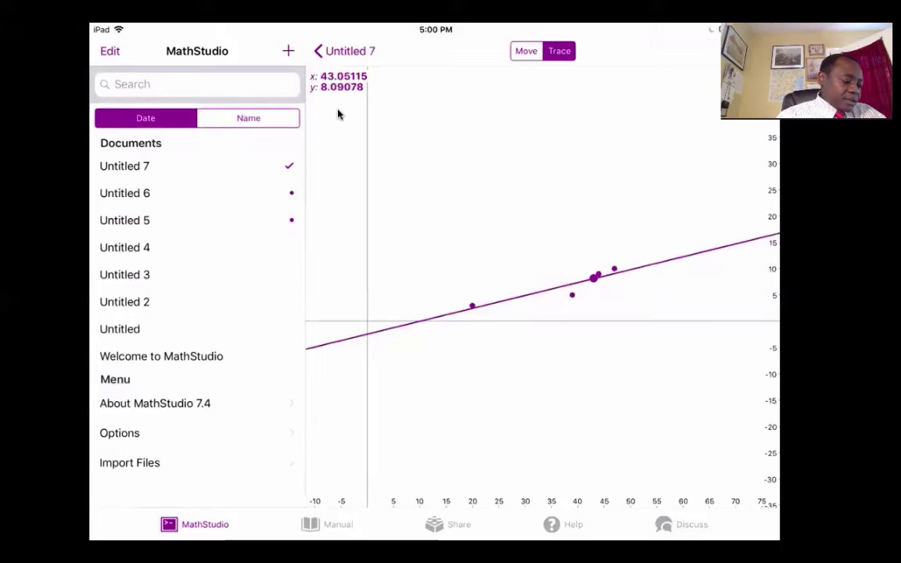
key("super+Tab")
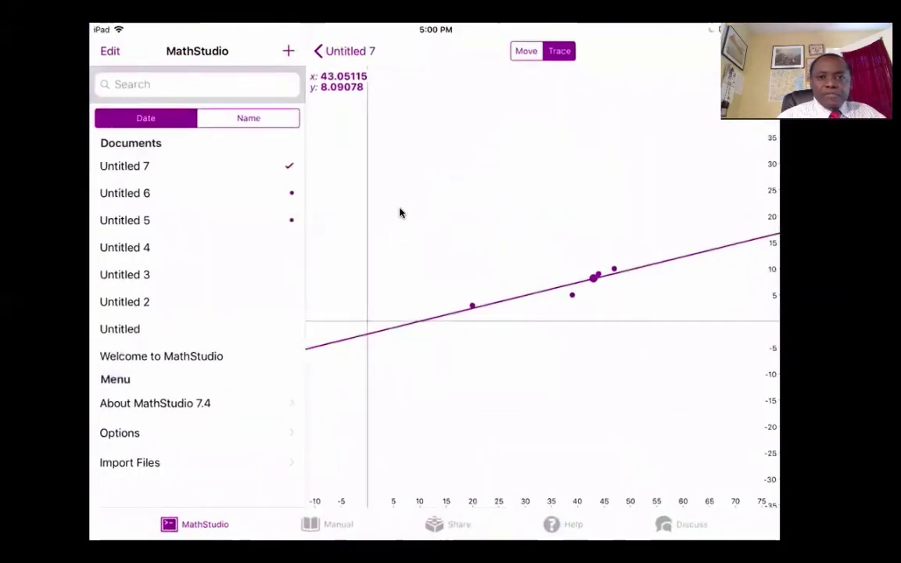
left_click(317, 59)
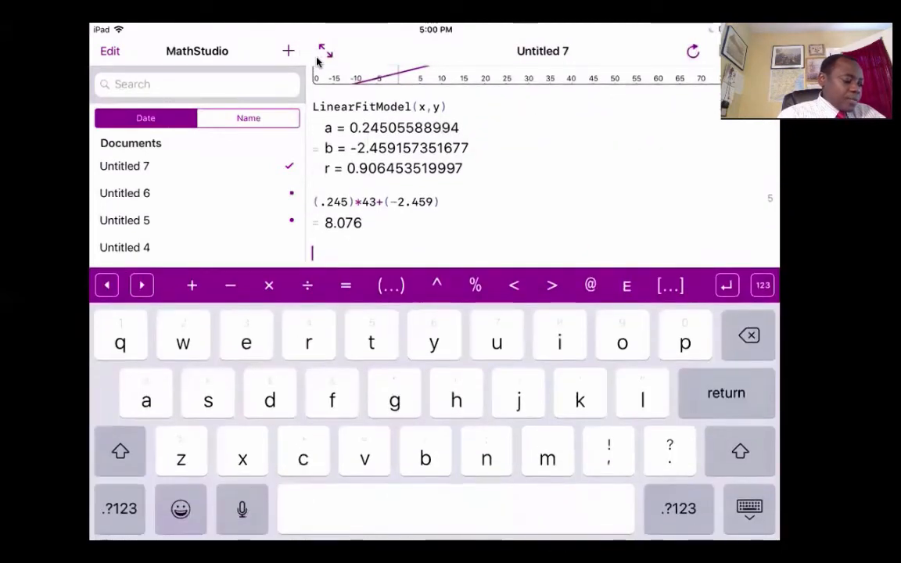
Evaluate (.906)^2 below the prediction in the MathStudio worksheet to compute the coefficient of determination
type("(")
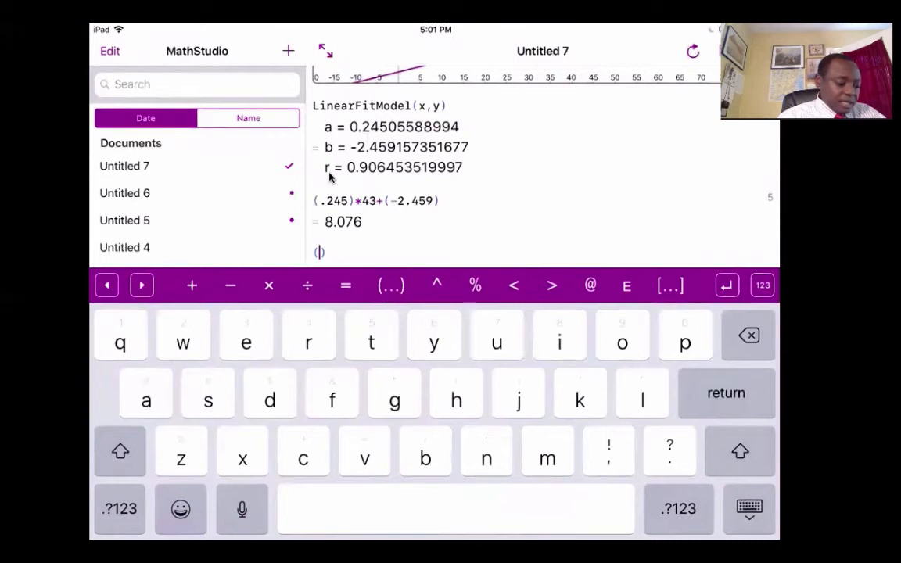
type(".")
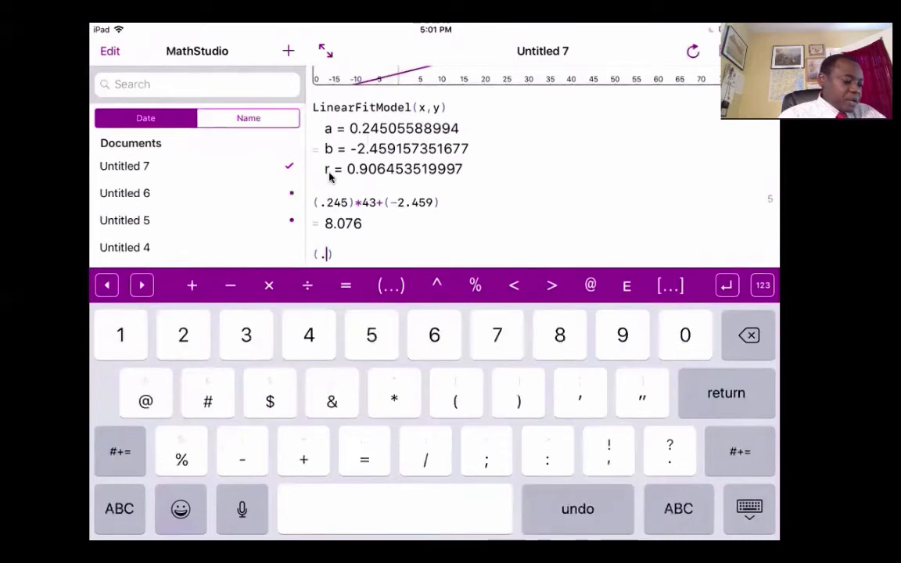
type("9")
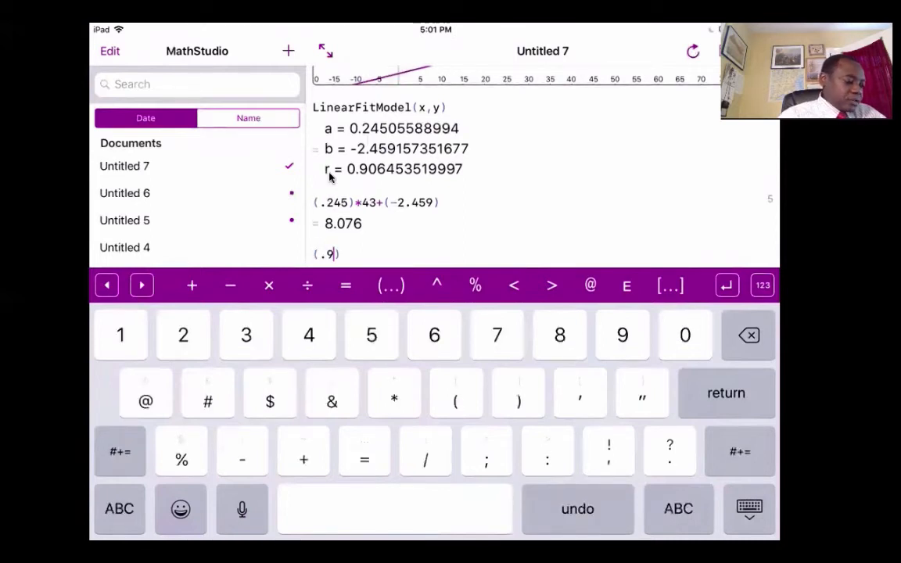
type("06")
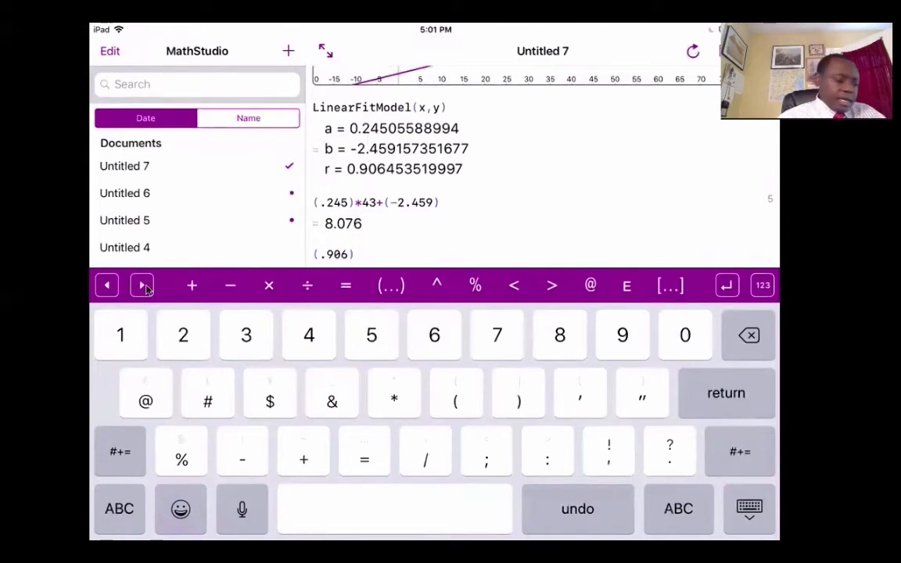
left_click(436, 288)
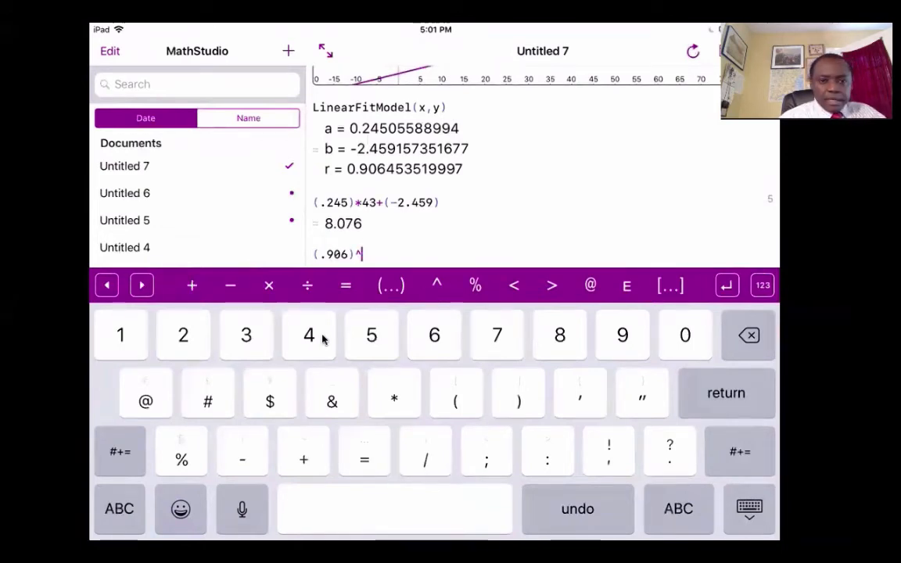
left_click(195, 342)
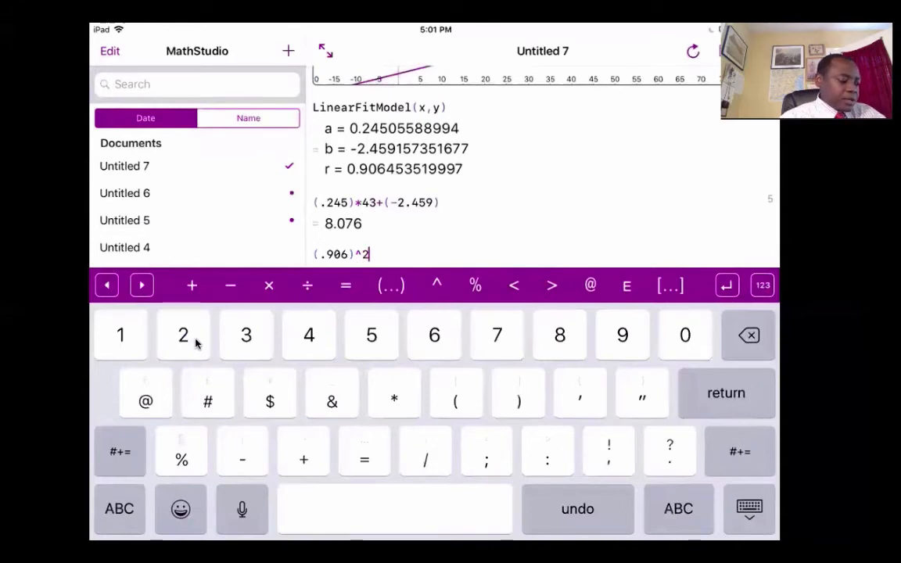
key("Return")
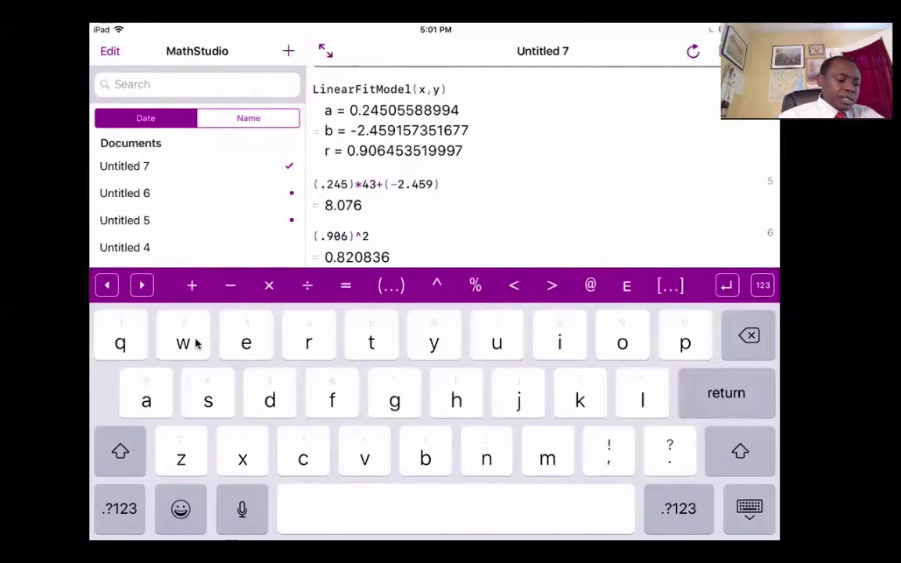
Switch to the Hawkes Learning page, submit .821 as the coefficient of determination, and advance to question 2
key("super+Tab")
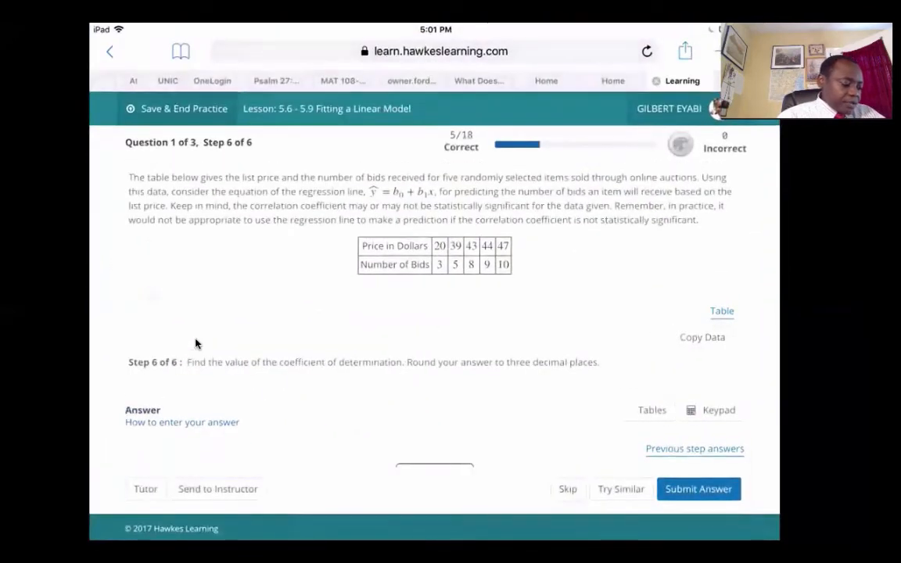
scroll(196, 344, "down", 1)
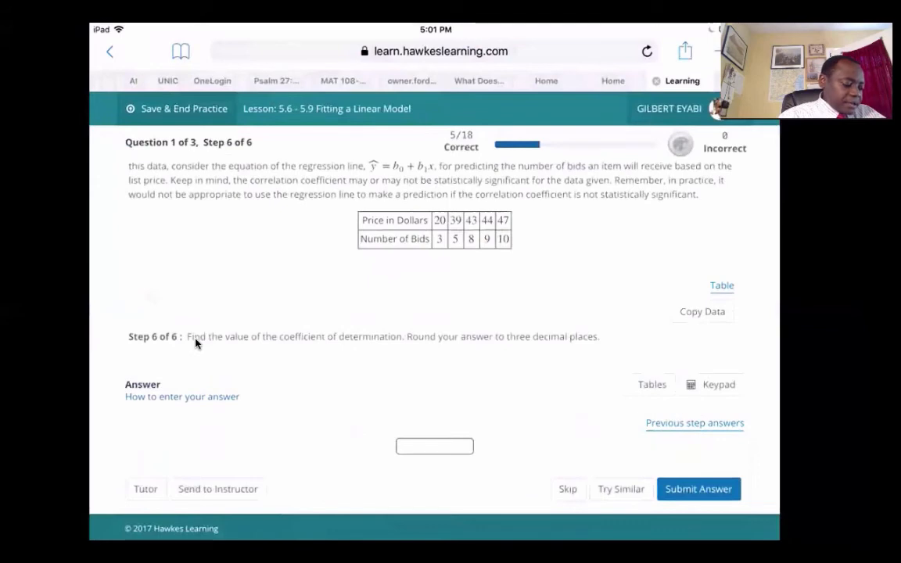
left_click(434, 447)
type(".")
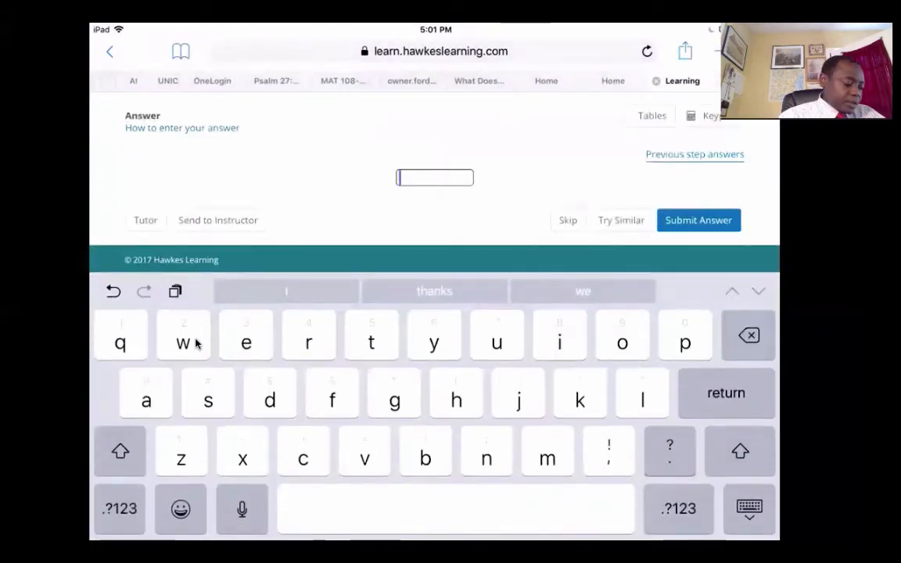
left_click(678, 509)
type("82")
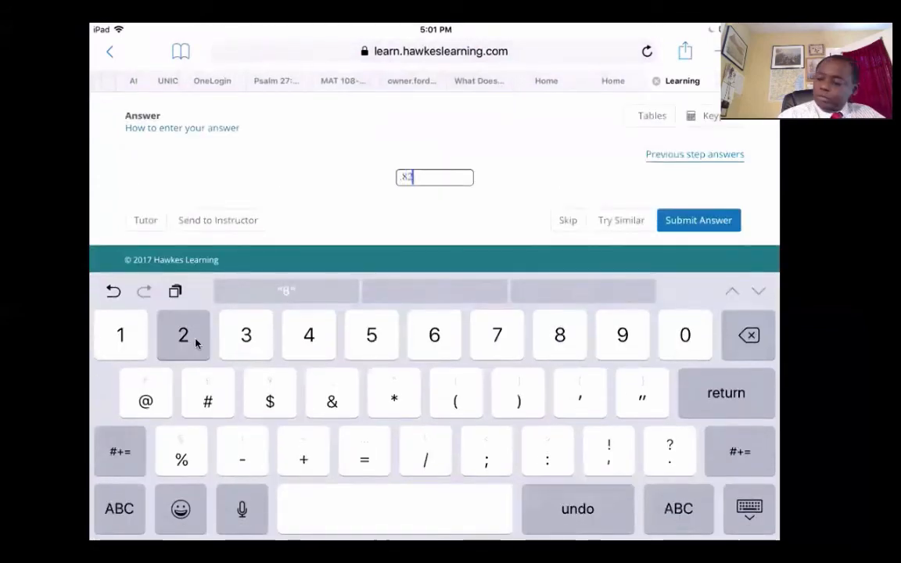
type("1")
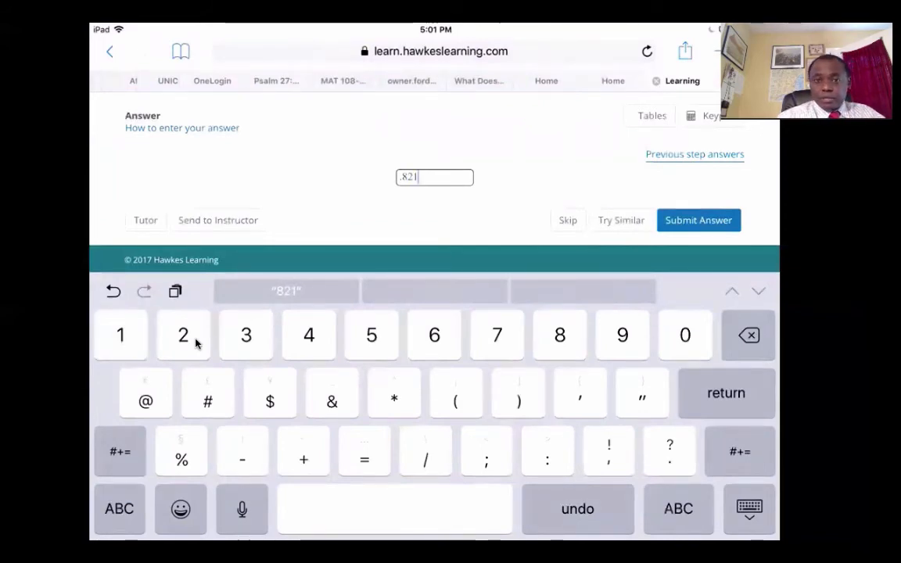
key("Return")
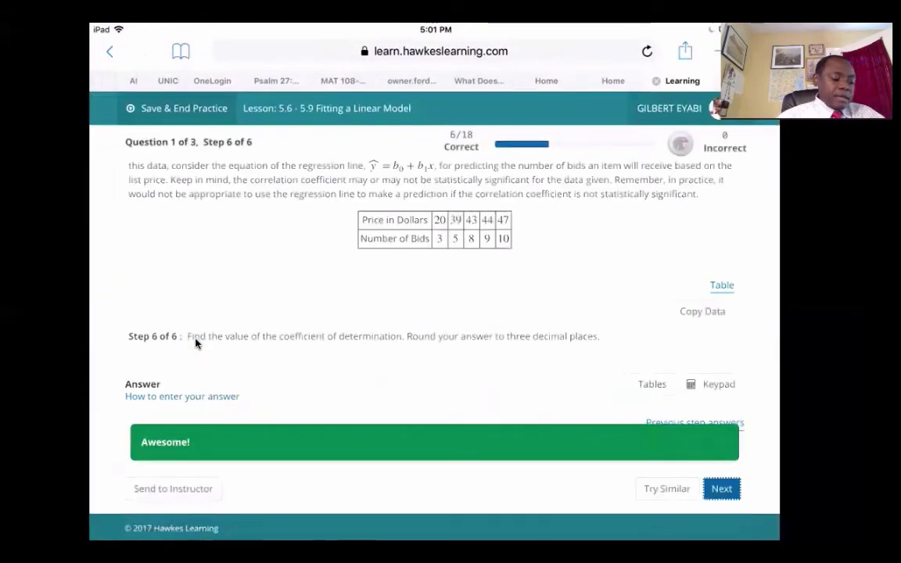
key("Return")
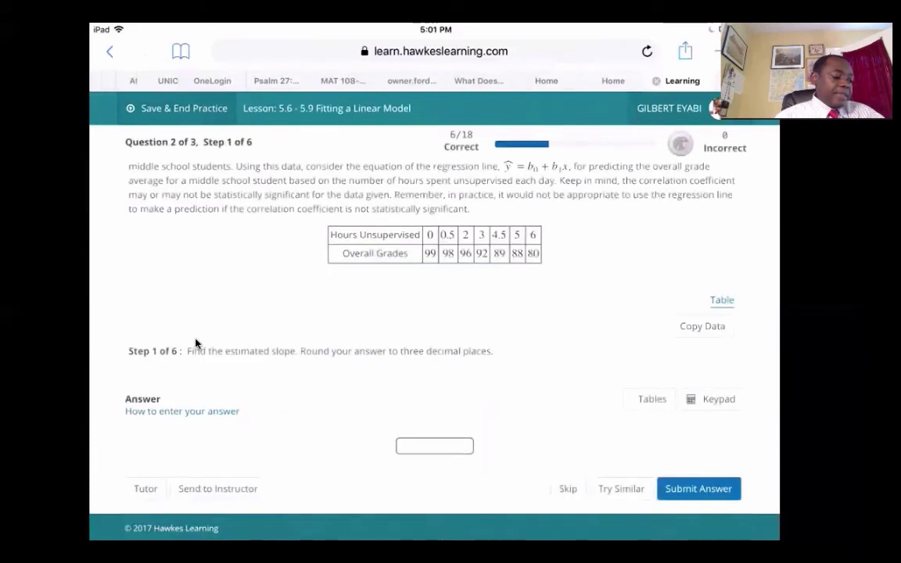